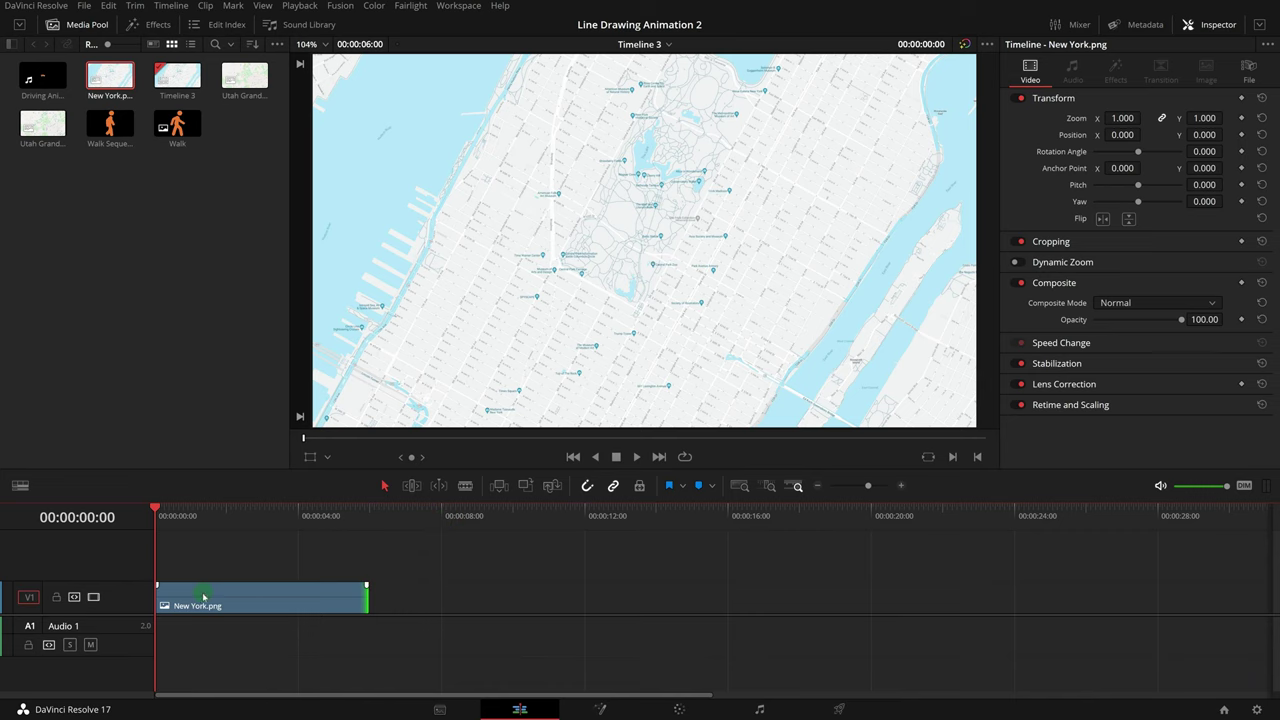
Step: Select the New York.png map clip on track V1
left_click(203, 598)
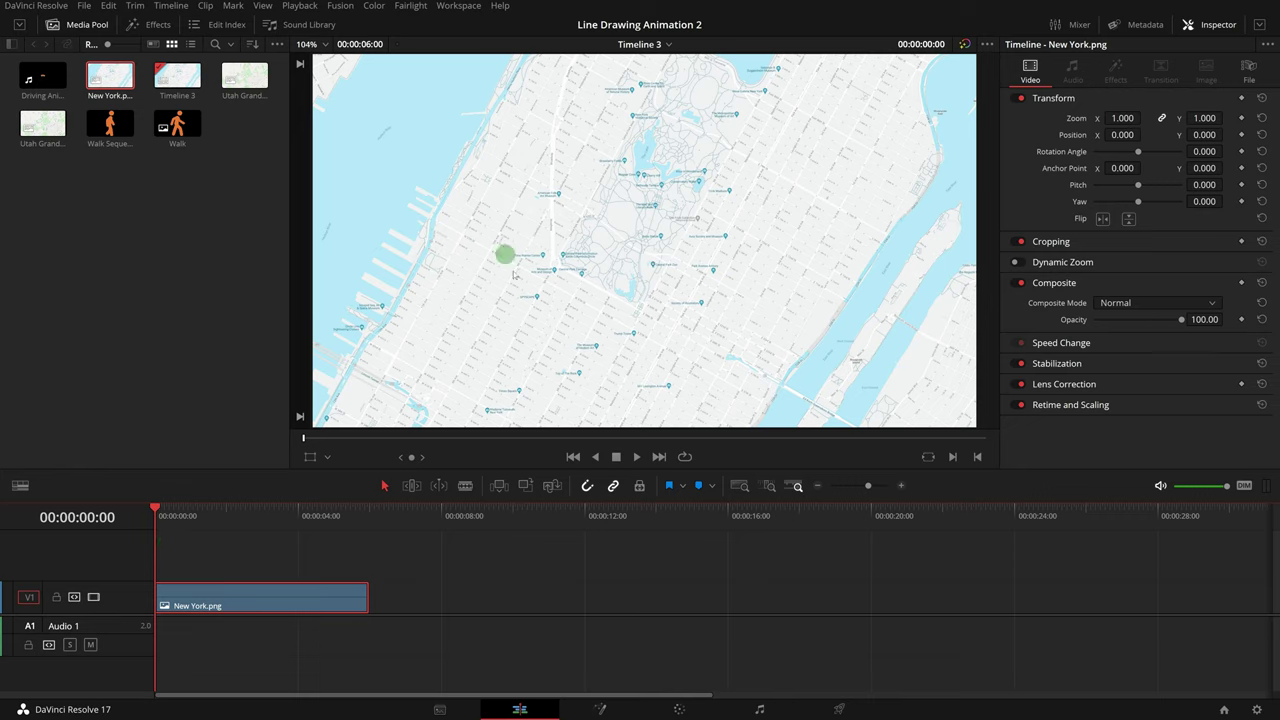
Step: Turn the map clip into a Fusion clip and insert a Paint node between MediaIn1 and MediaOut1
right_click(233, 602)
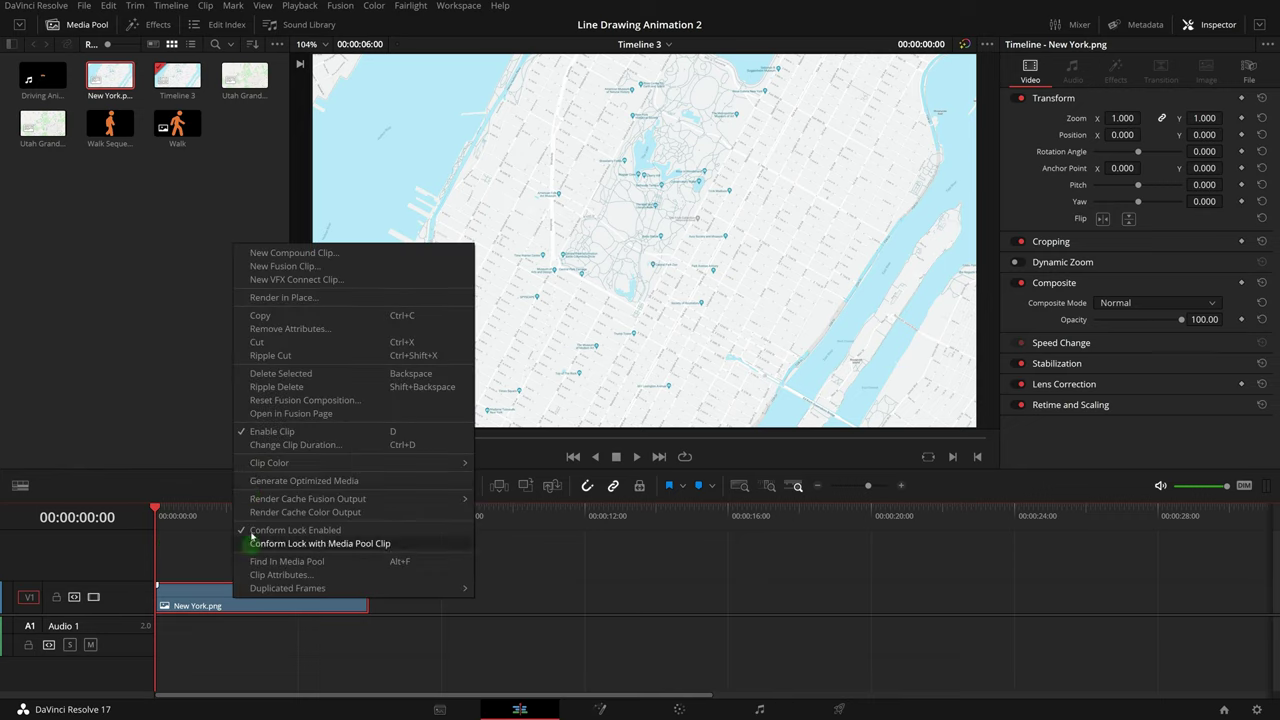
left_click(300, 276)
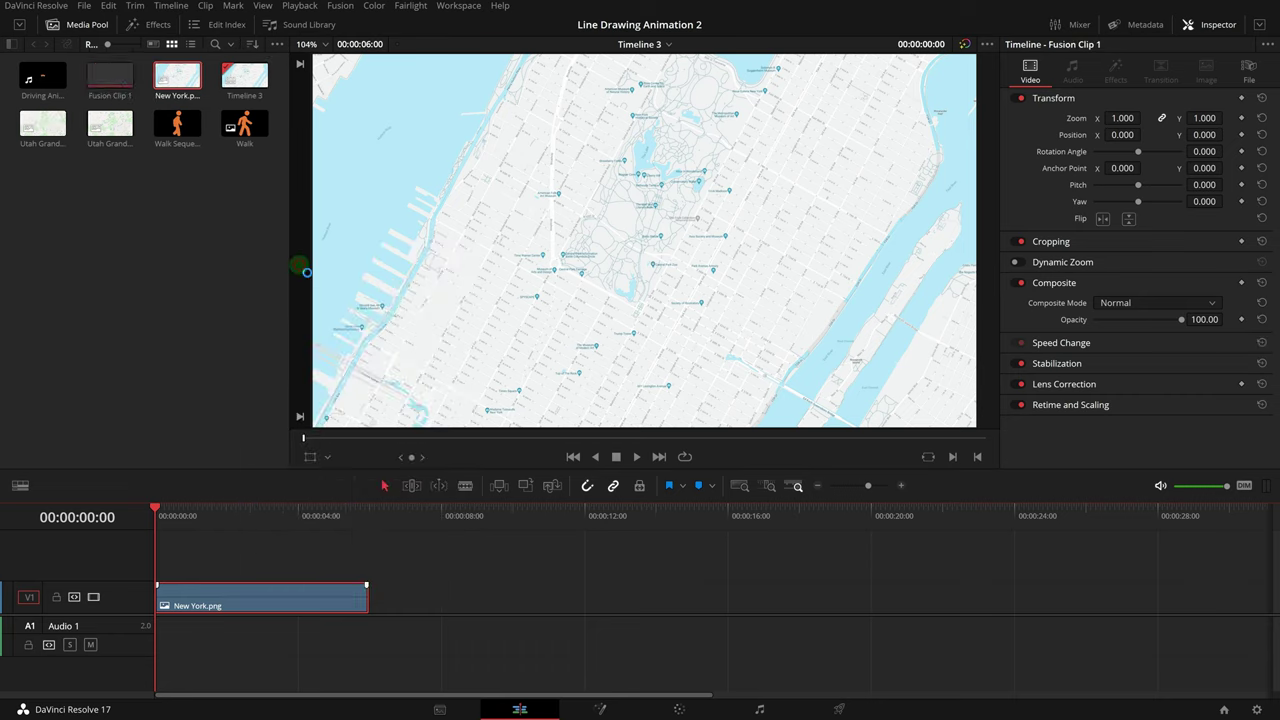
left_click(603, 709)
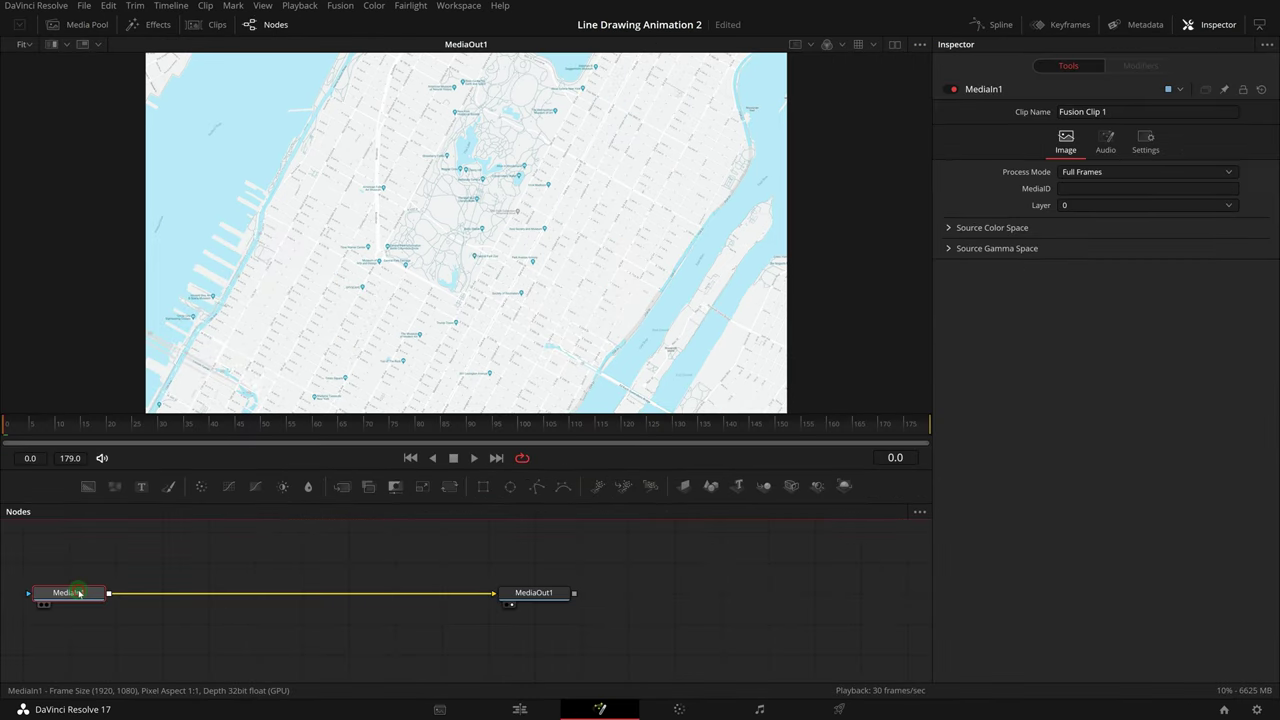
left_click(169, 489)
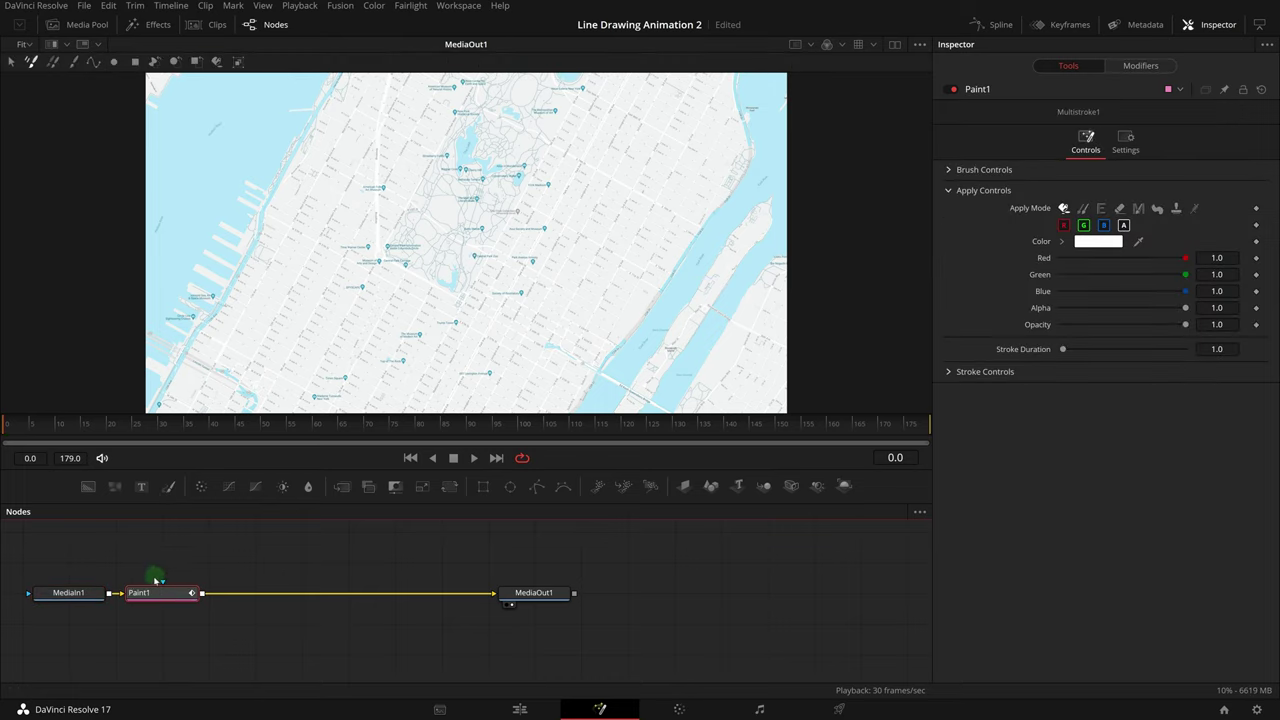
mouse_move(148, 602)
left_mouse_down()
mouse_move(240, 602)
mouse_move(244, 572)
mouse_move(246, 594)
mouse_move(198, 595)
left_mouse_up()
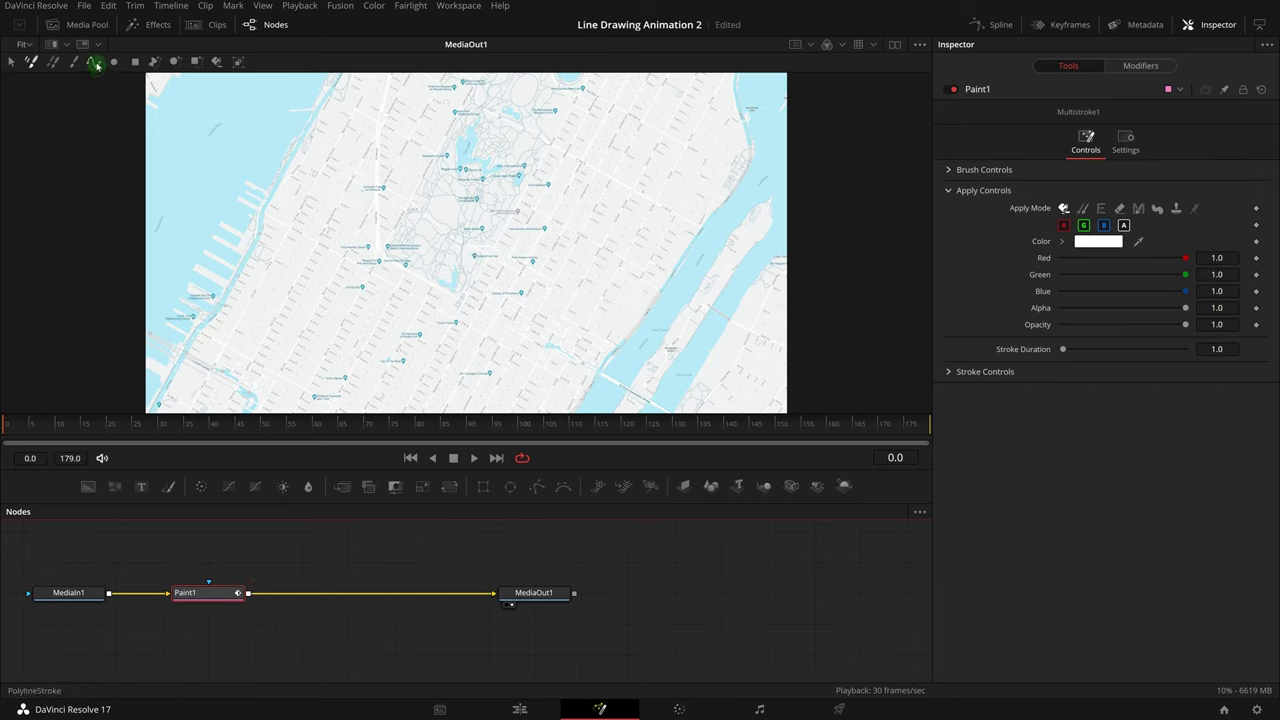
Step: Set up a pure red, round Polyline brush with size about 0.003
left_click(95, 63)
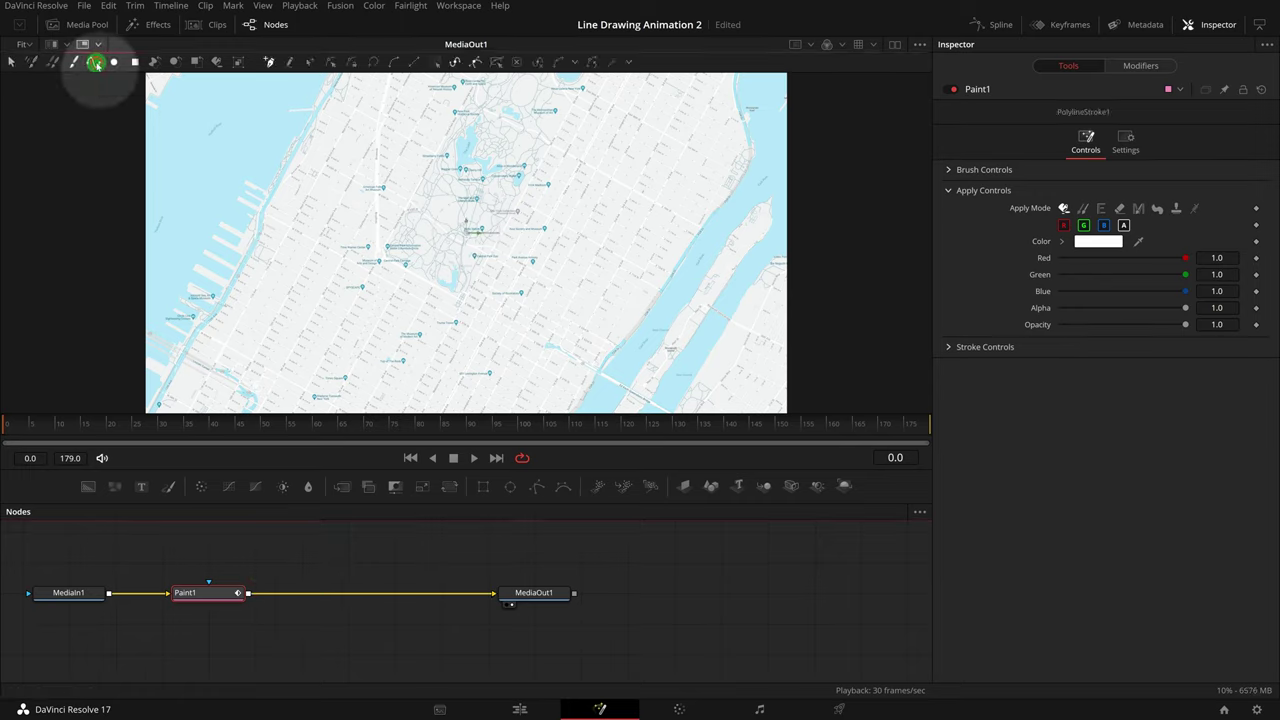
left_click(263, 94)
left_click(1098, 241)
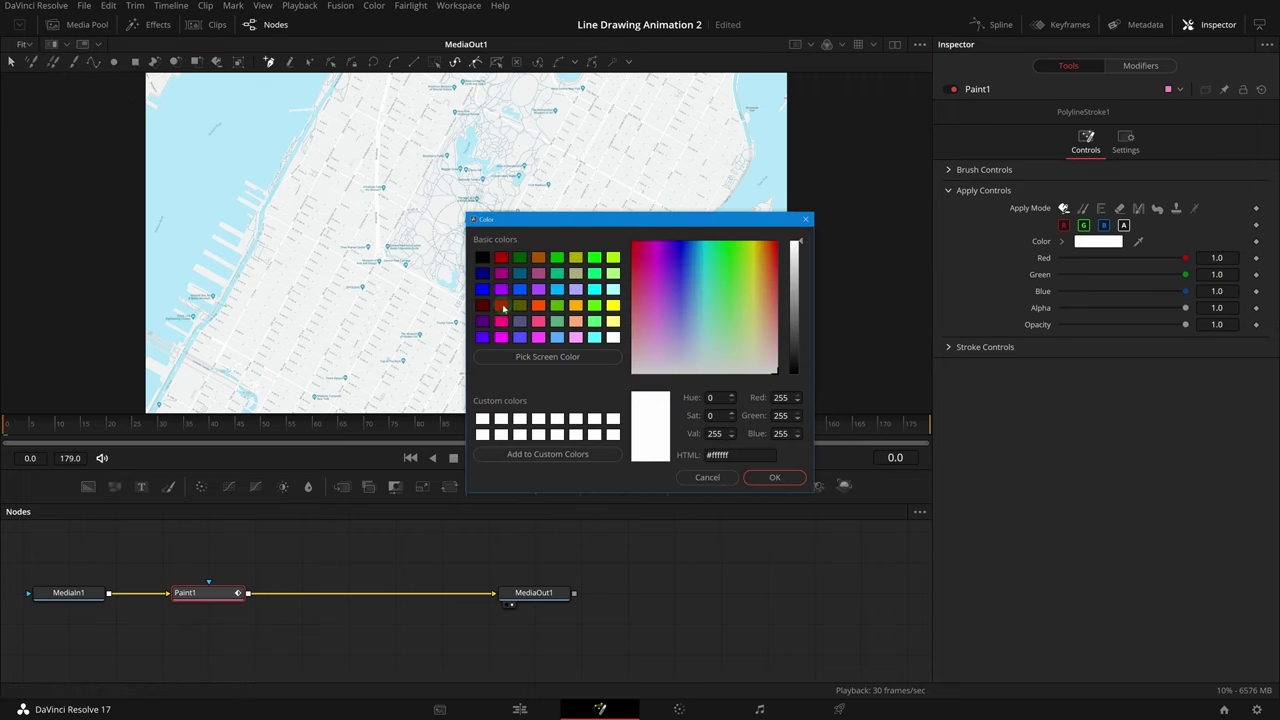
left_click(502, 306)
left_click(774, 477)
left_click(950, 169)
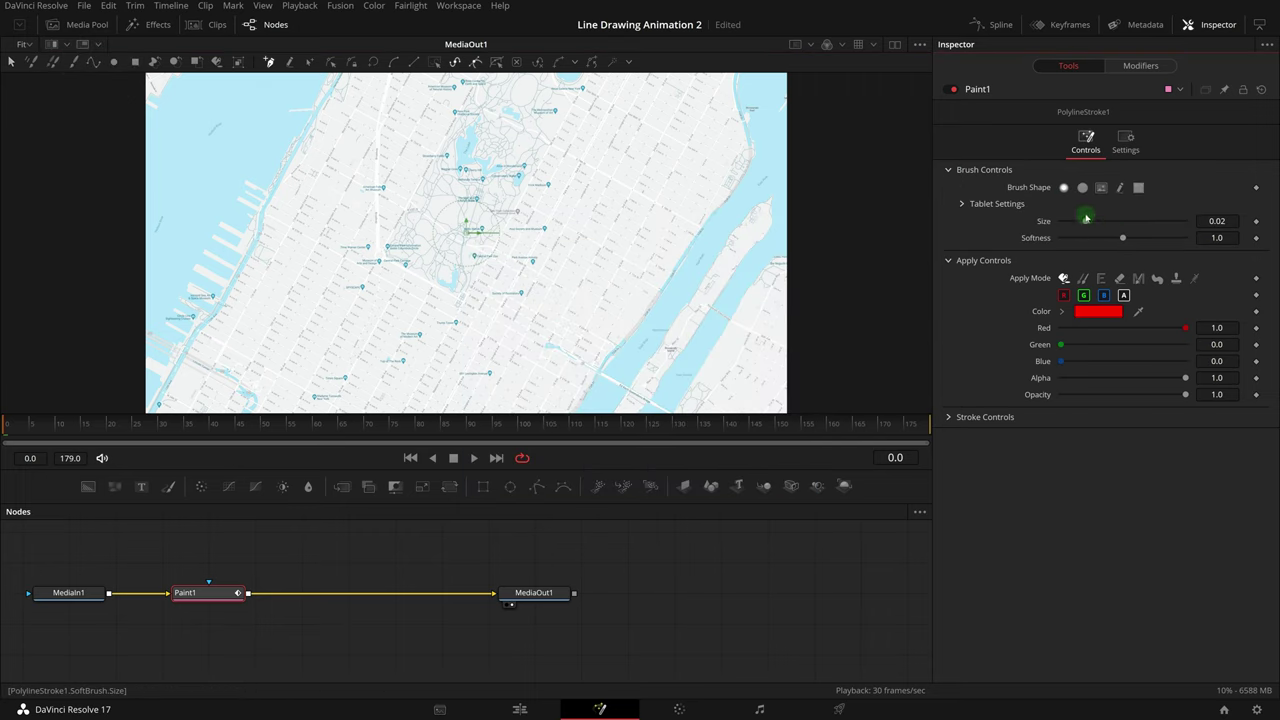
left_click(1082, 187)
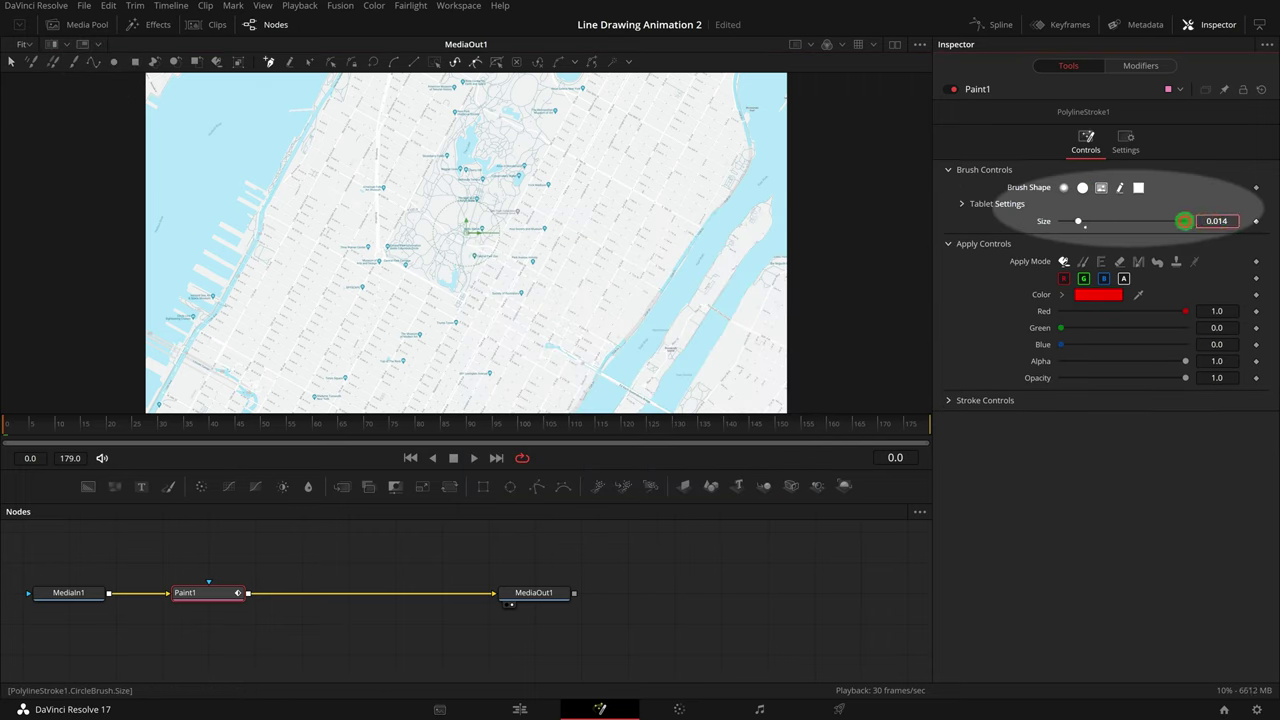
left_click_drag(1178, 222, 1128, 224)
Step: Trace the route from the Natural History museum past the pond and MoMA to Times Square, then finish it
scroll(500, 200, "up", 6)
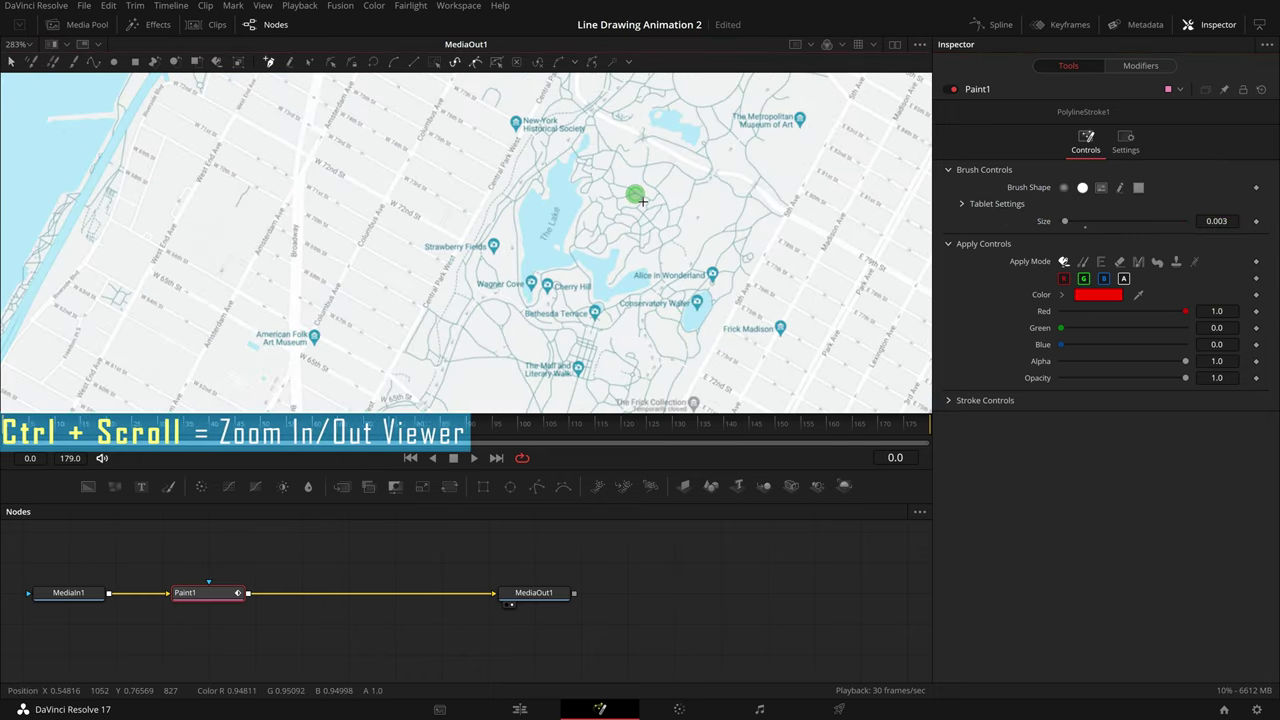
scroll(641, 200, "up", 5)
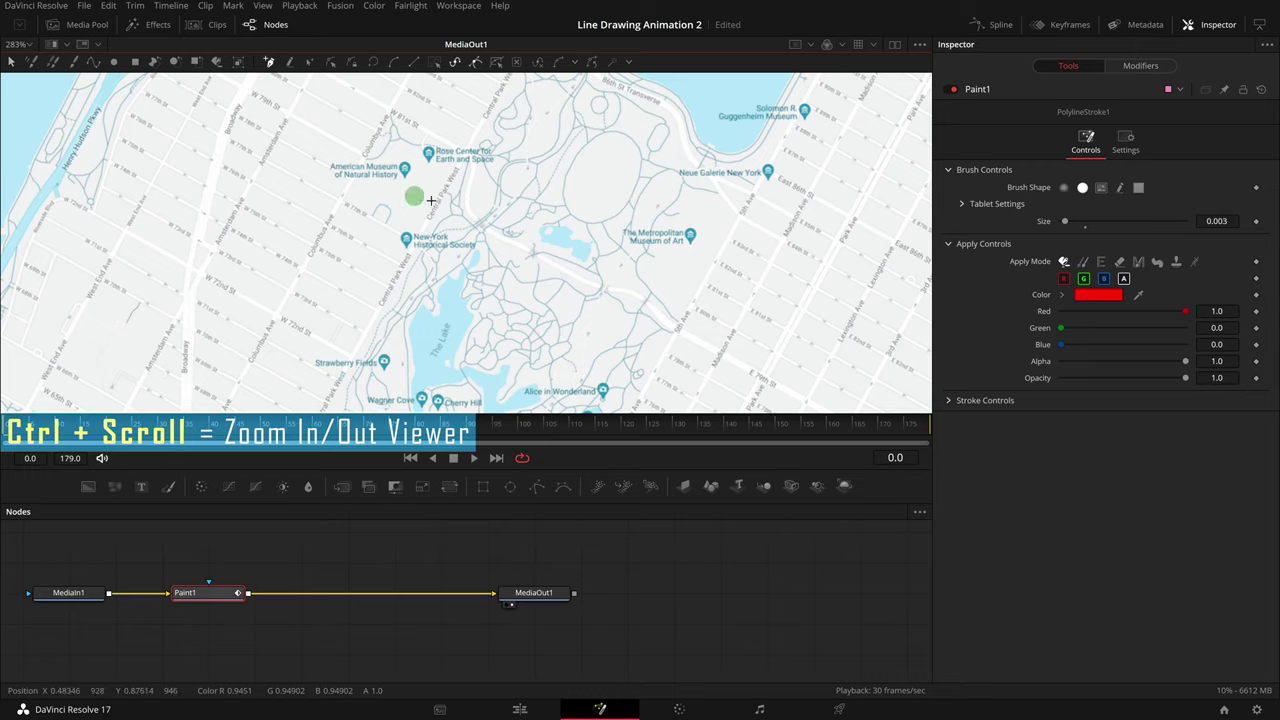
left_click(409, 180)
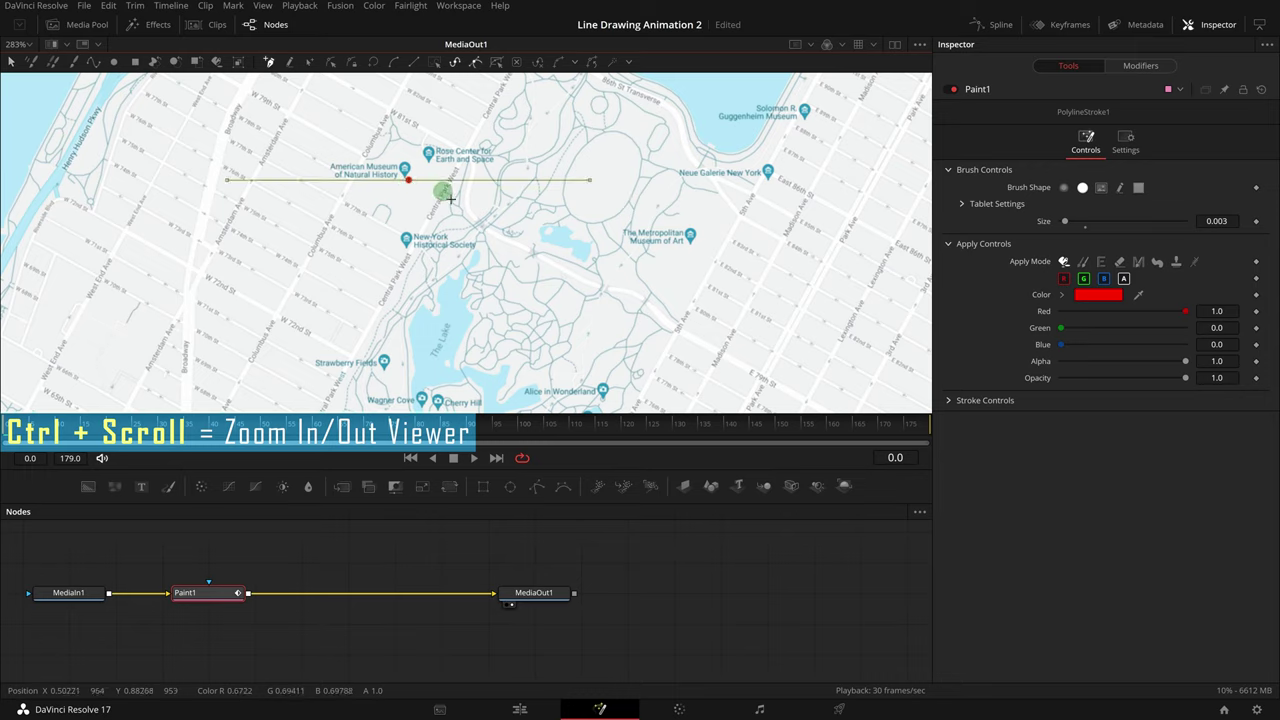
mouse_move(458, 202)
left_mouse_down()
mouse_move(588, 287)
mouse_move(617, 288)
mouse_move(657, 253)
mouse_move(661, 265)
mouse_move(700, 257)
mouse_move(725, 269)
mouse_move(669, 336)
mouse_move(665, 258)
mouse_move(638, 285)
mouse_move(562, 285)
mouse_move(563, 302)
mouse_move(630, 268)
mouse_move(658, 292)
mouse_move(633, 260)
mouse_move(671, 250)
mouse_move(598, 250)
mouse_move(553, 234)
left_mouse_up()
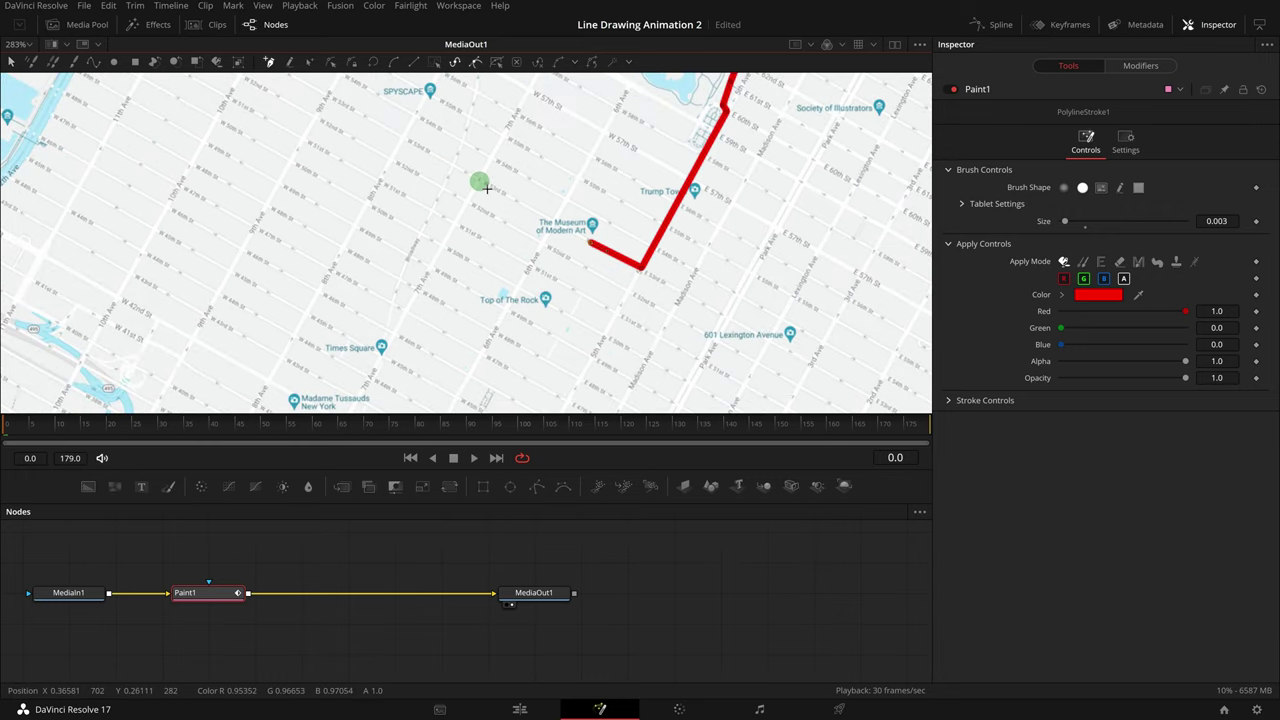
mouse_move(480, 183)
left_mouse_down()
mouse_move(521, 240)
mouse_move(496, 261)
left_mouse_up()
left_click(470, 283)
scroll(777, 214, "down", 6)
scroll(658, 249, "up", 2)
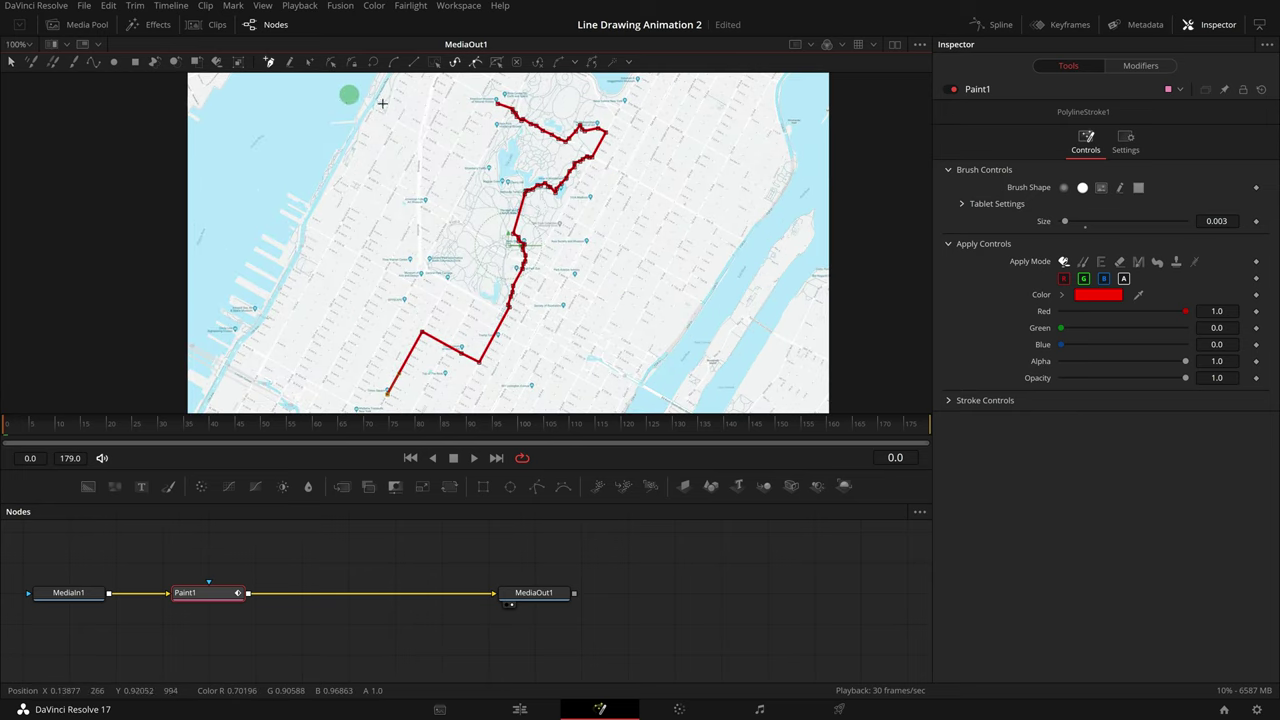
left_click(356, 64)
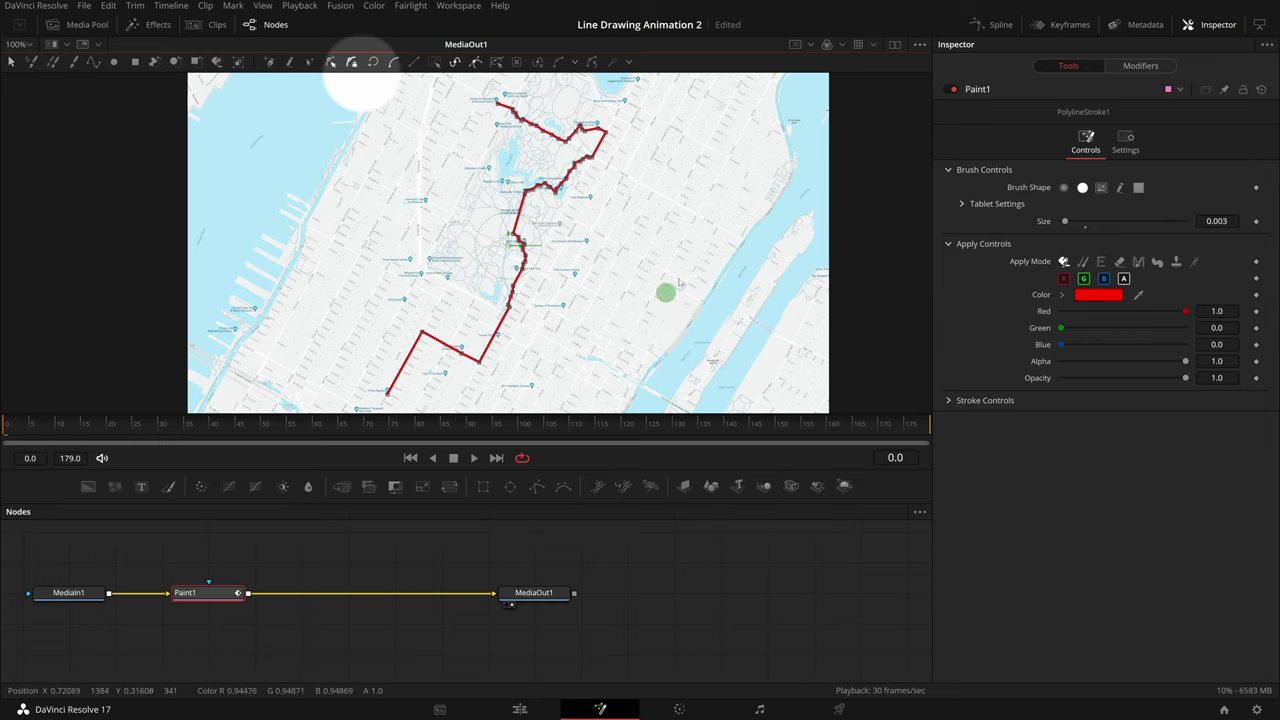
Step: Rename the PolylineStroke1 modifier to WalkingTour
left_click_drag(677, 277, 707, 256)
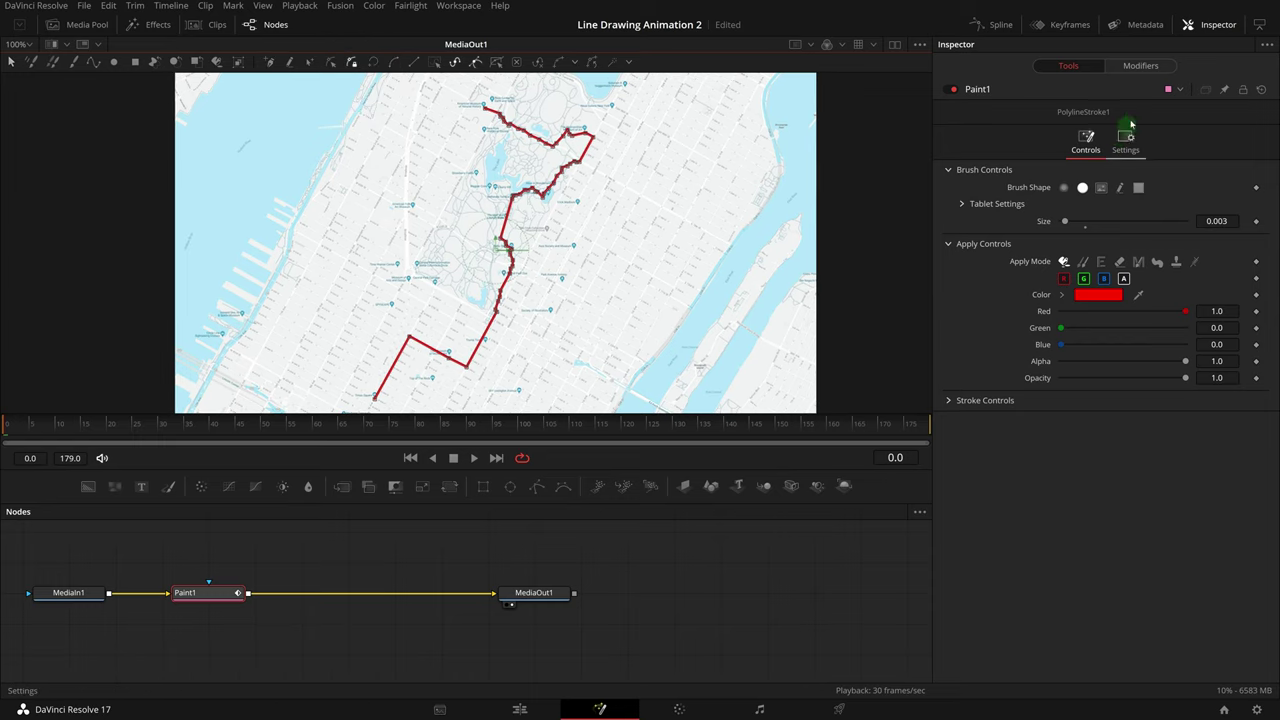
left_click(1137, 67)
right_click(1012, 96)
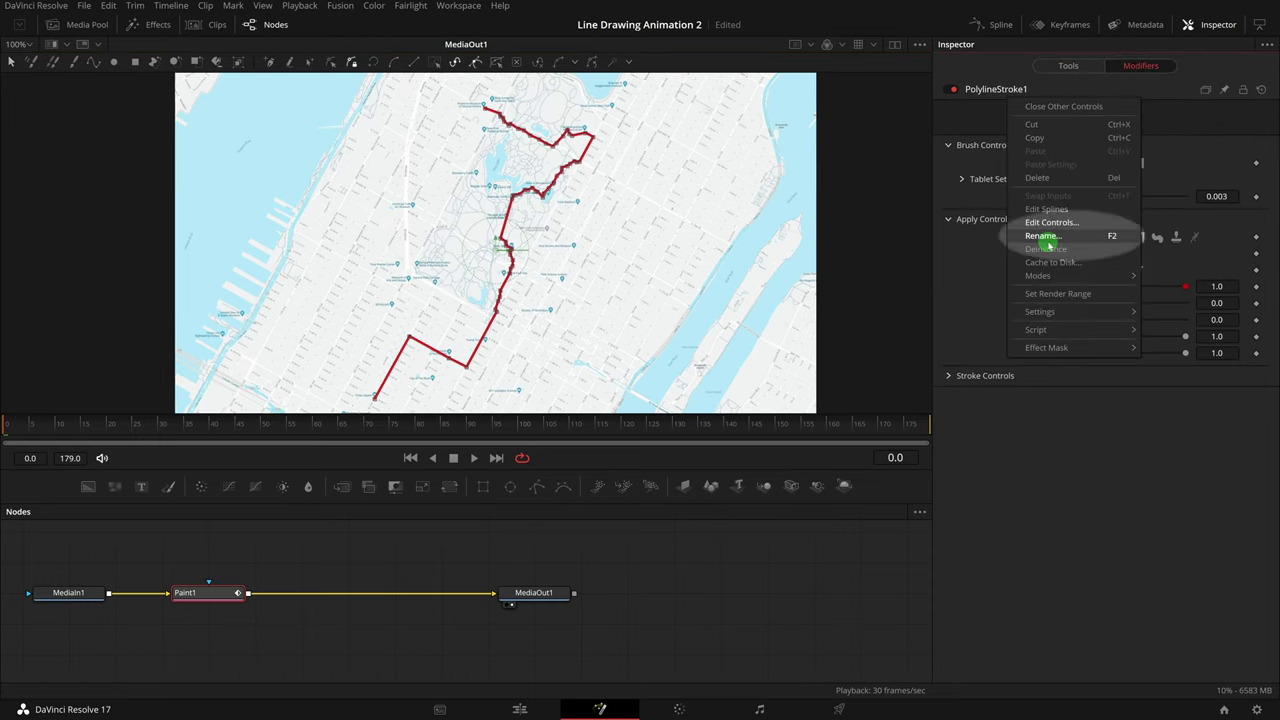
left_click(1043, 237)
type("Walking")
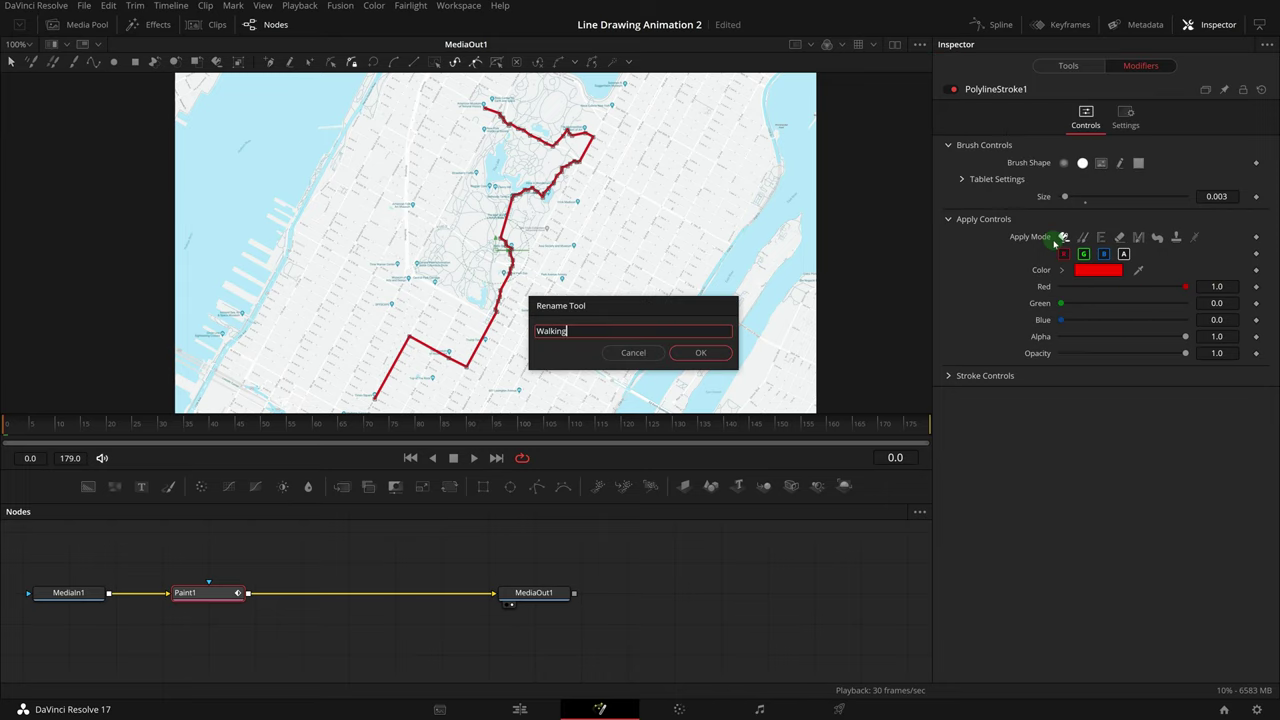
type(" Tour")
key("Return")
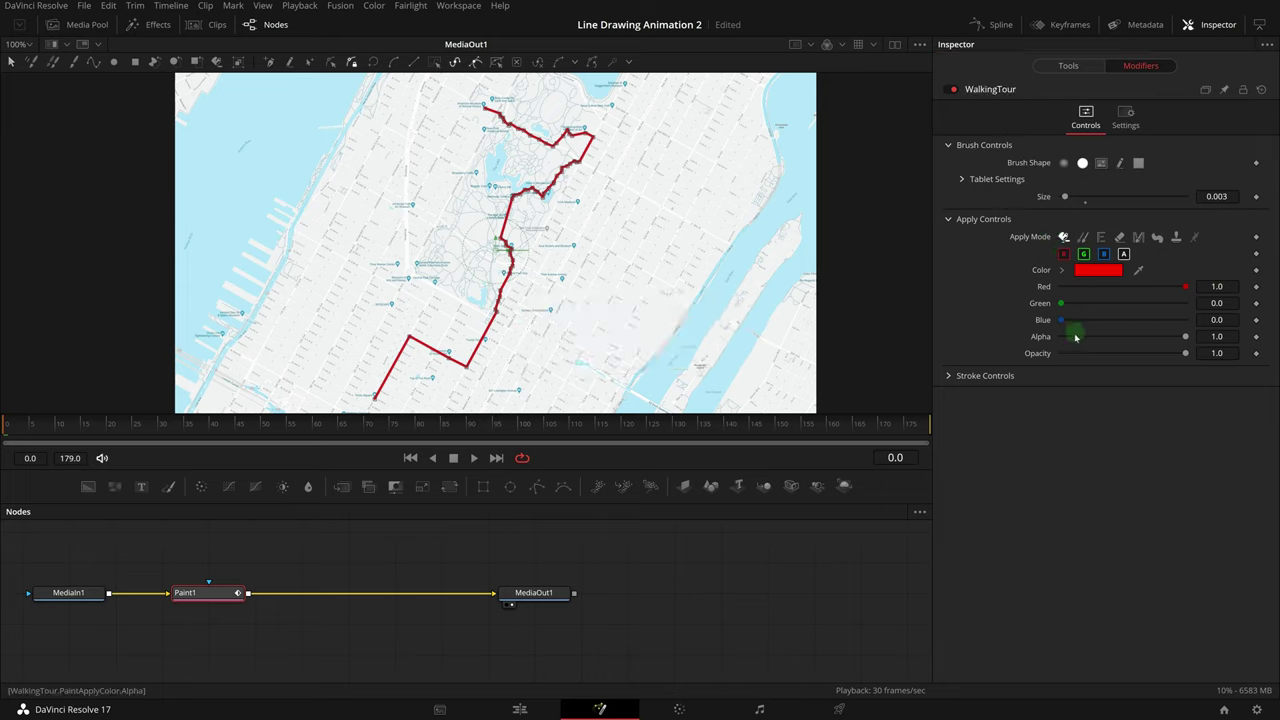
Step: Raise the stroke Spacing to about 1.2 so the route becomes a dotted trail
left_click(985, 376)
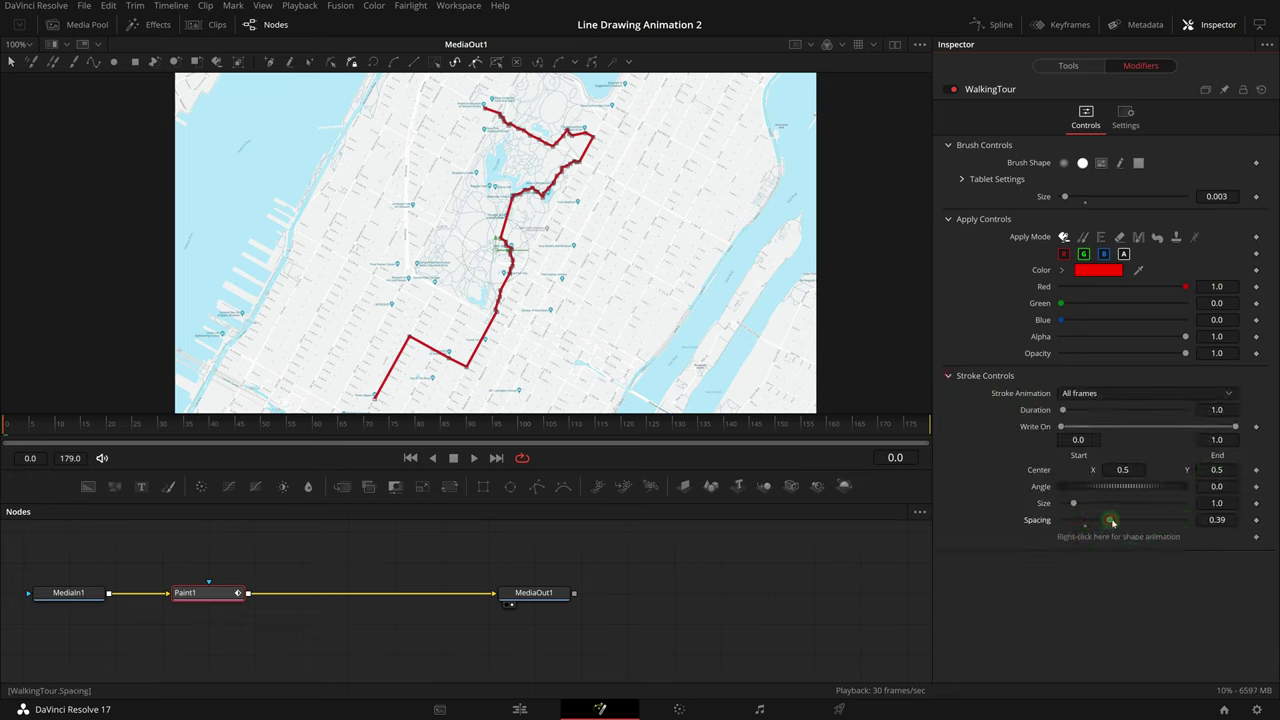
left_click_drag(1112, 521, 1212, 530)
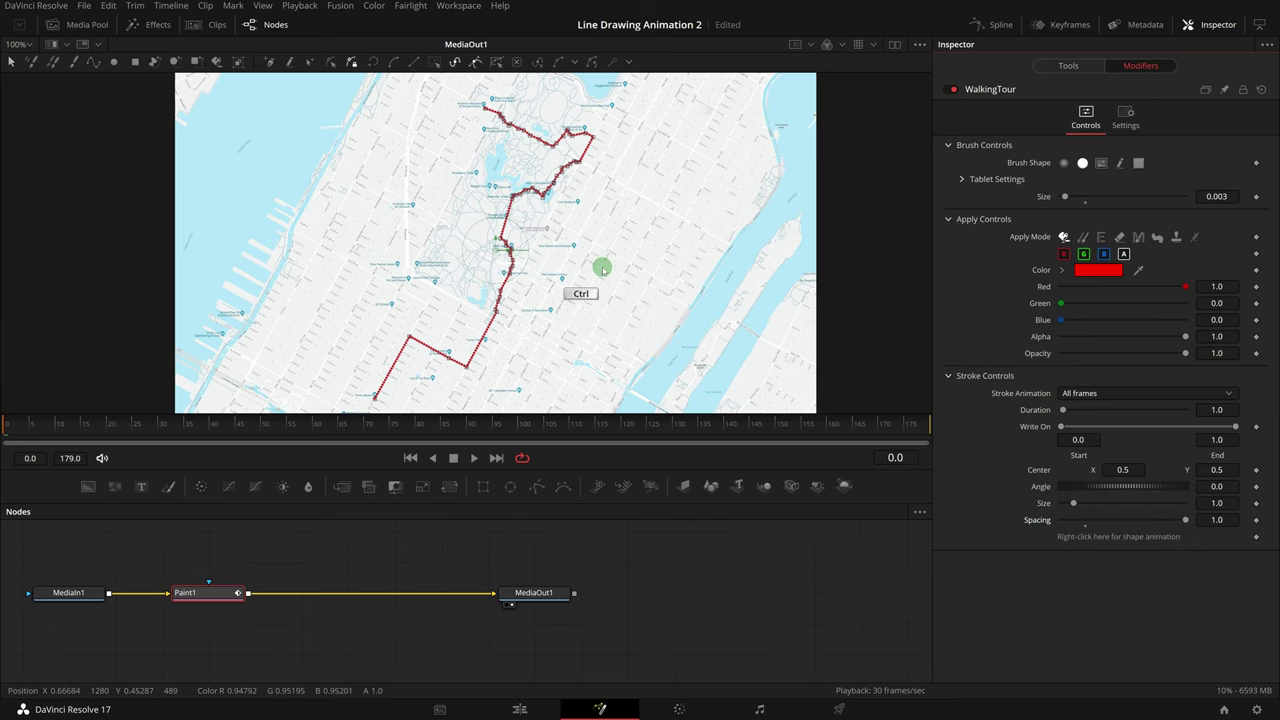
scroll(600, 266, "up", 2)
left_click_drag(600, 277, 680, 318)
scroll(716, 310, "up", 2)
mouse_move(1216, 520)
left_mouse_down()
mouse_move(1217, 540)
mouse_move(1217, 517)
left_mouse_up()
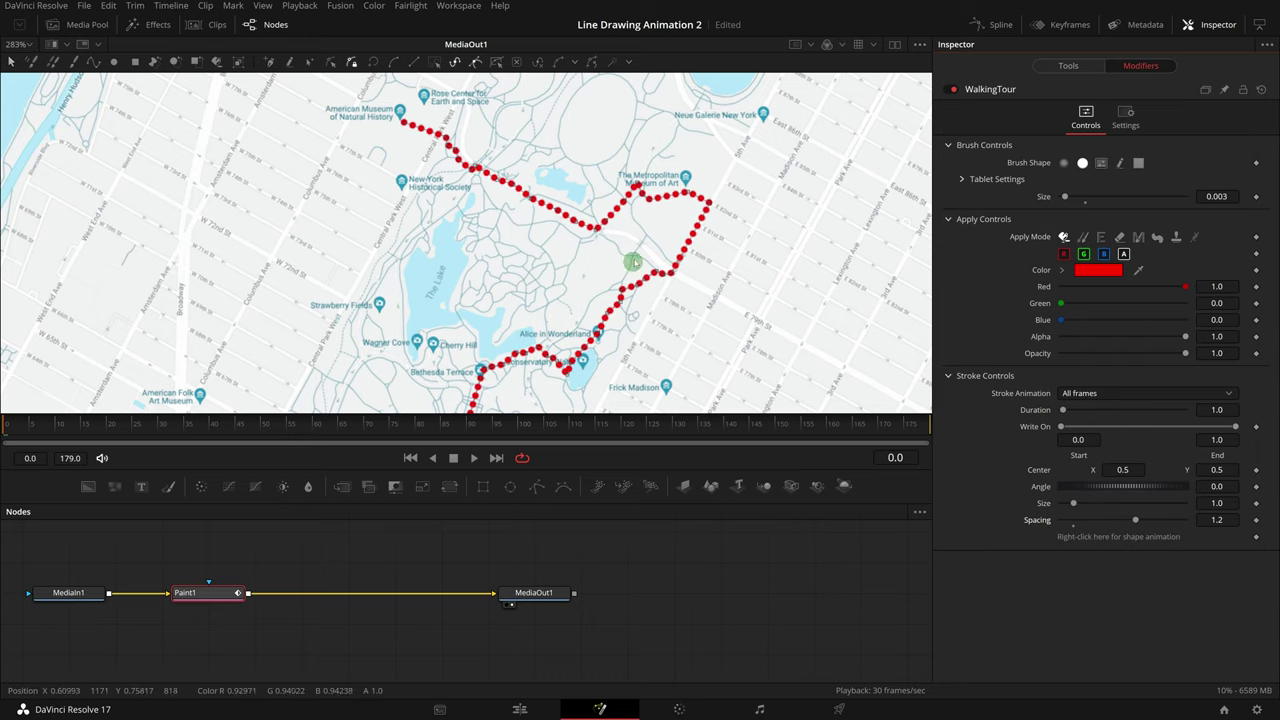
scroll(760, 280, "down", 5)
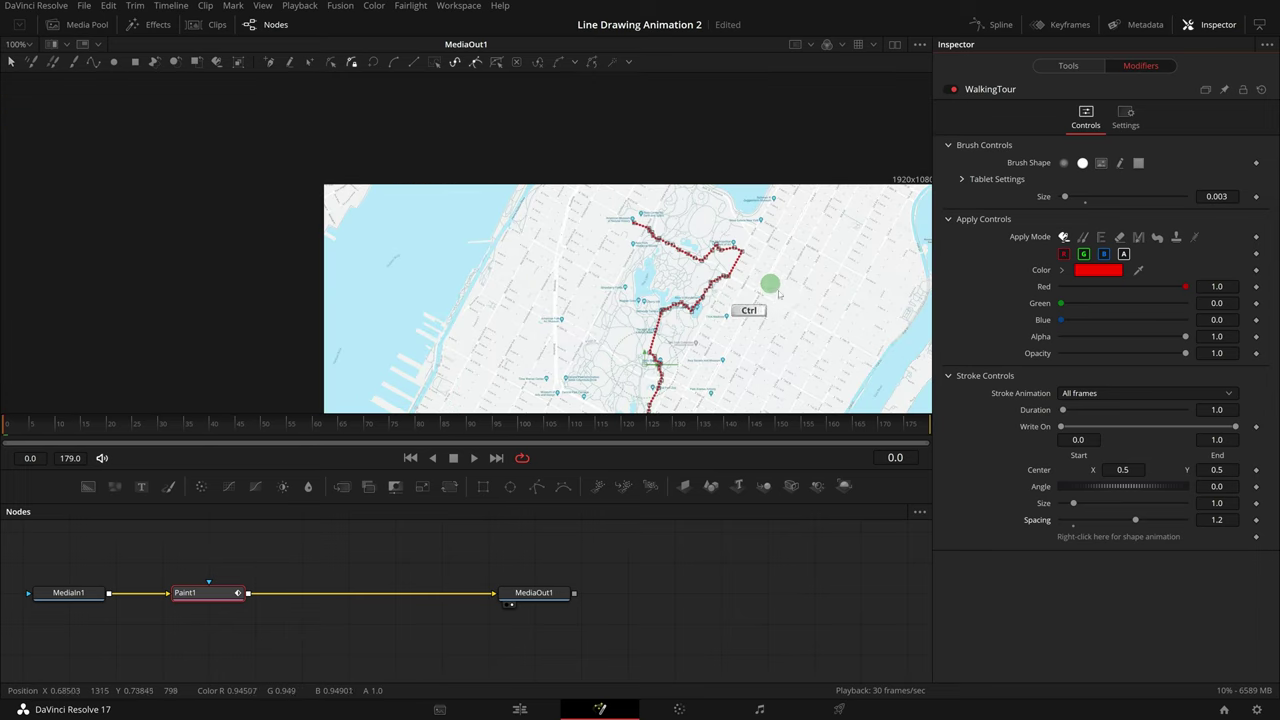
scroll(668, 262, "up", 1)
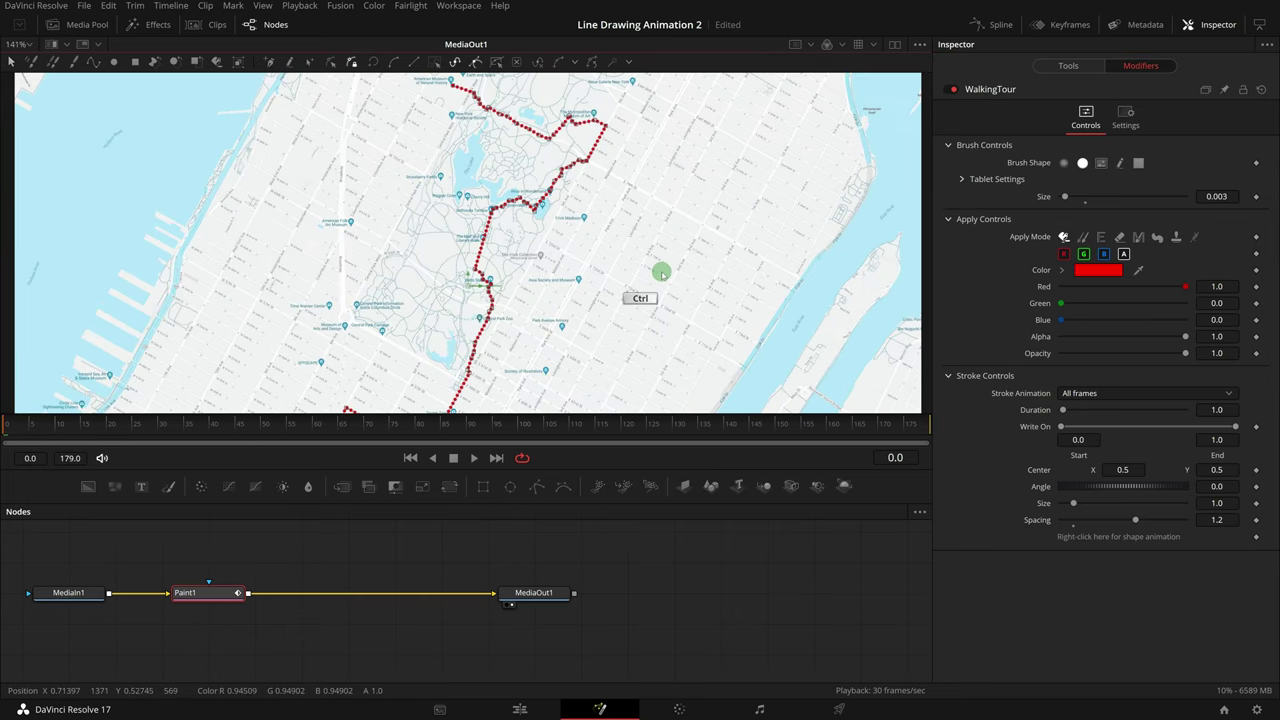
scroll(661, 272, "down", 2)
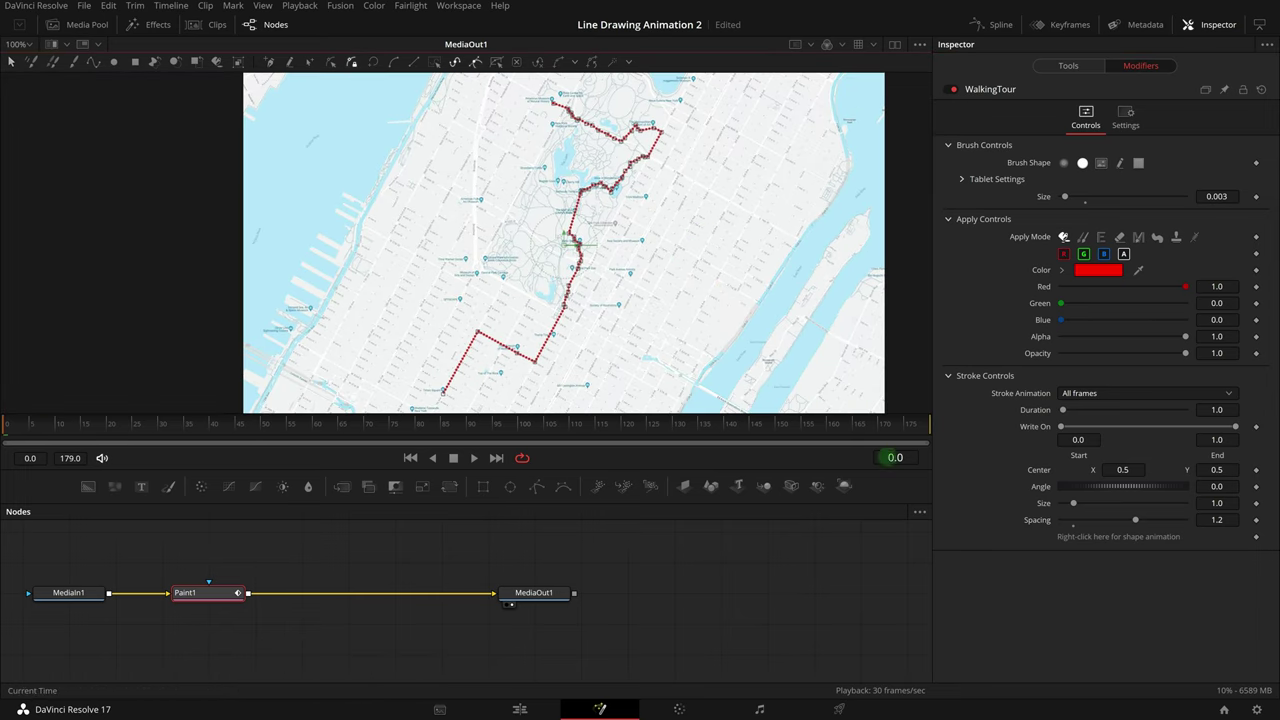
Step: Keyframe Write On End at 0 on frame 0 and 1.0 on frame 150, then play it back
left_click_drag(1235, 426, 967, 428)
left_click(1256, 427)
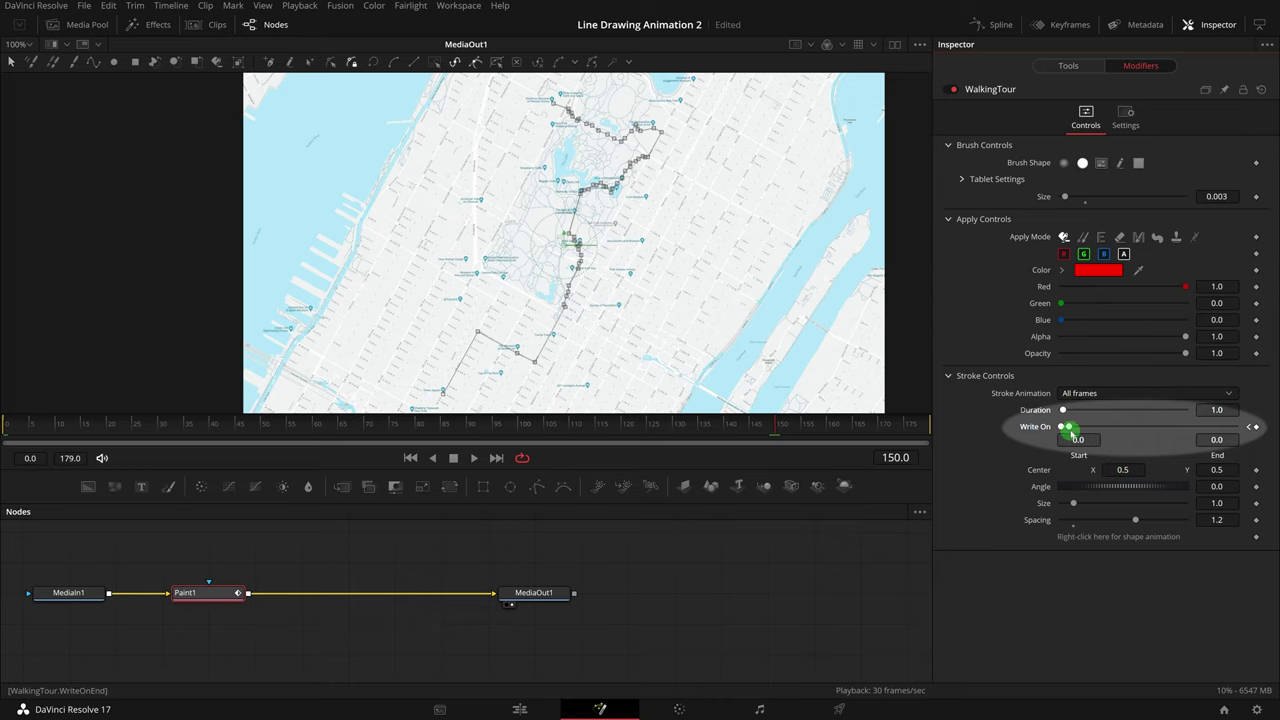
left_click_drag(1070, 428, 1252, 436)
left_click(645, 558)
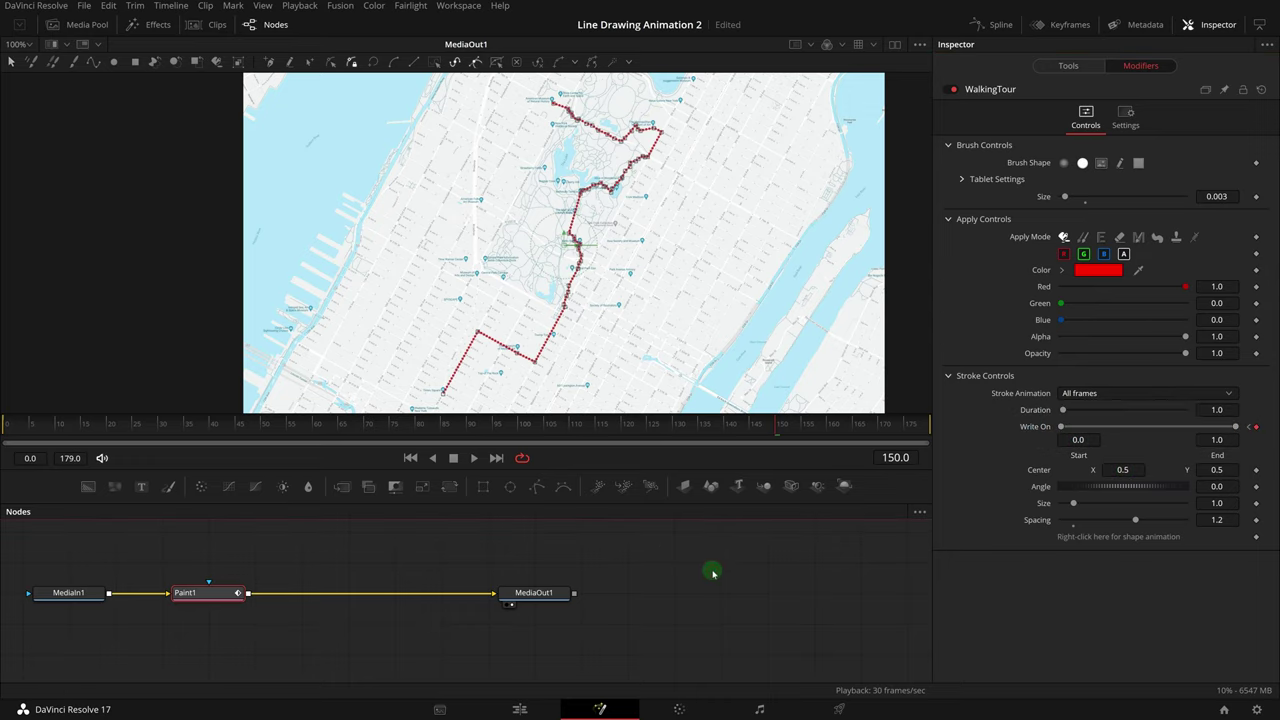
left_click(473, 459)
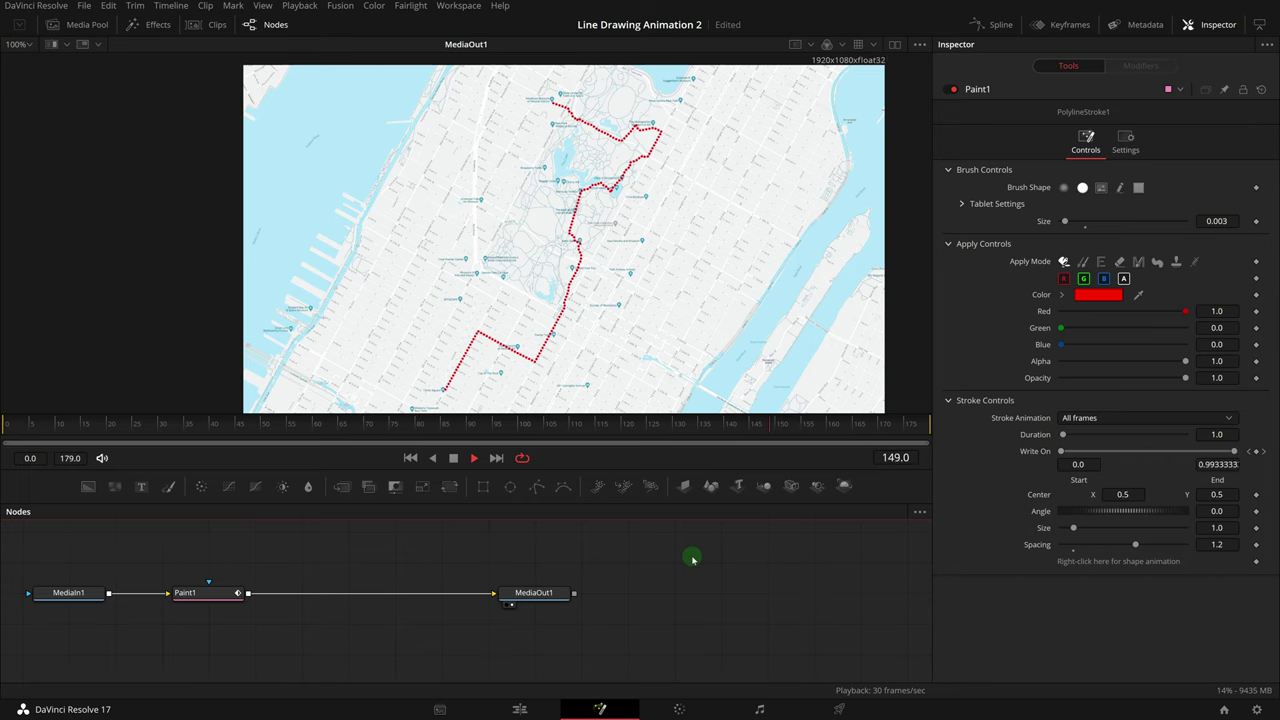
Step: Paint circle dots at the Natural History museum, the Met, MoMA and Times Square
left_click(205, 593)
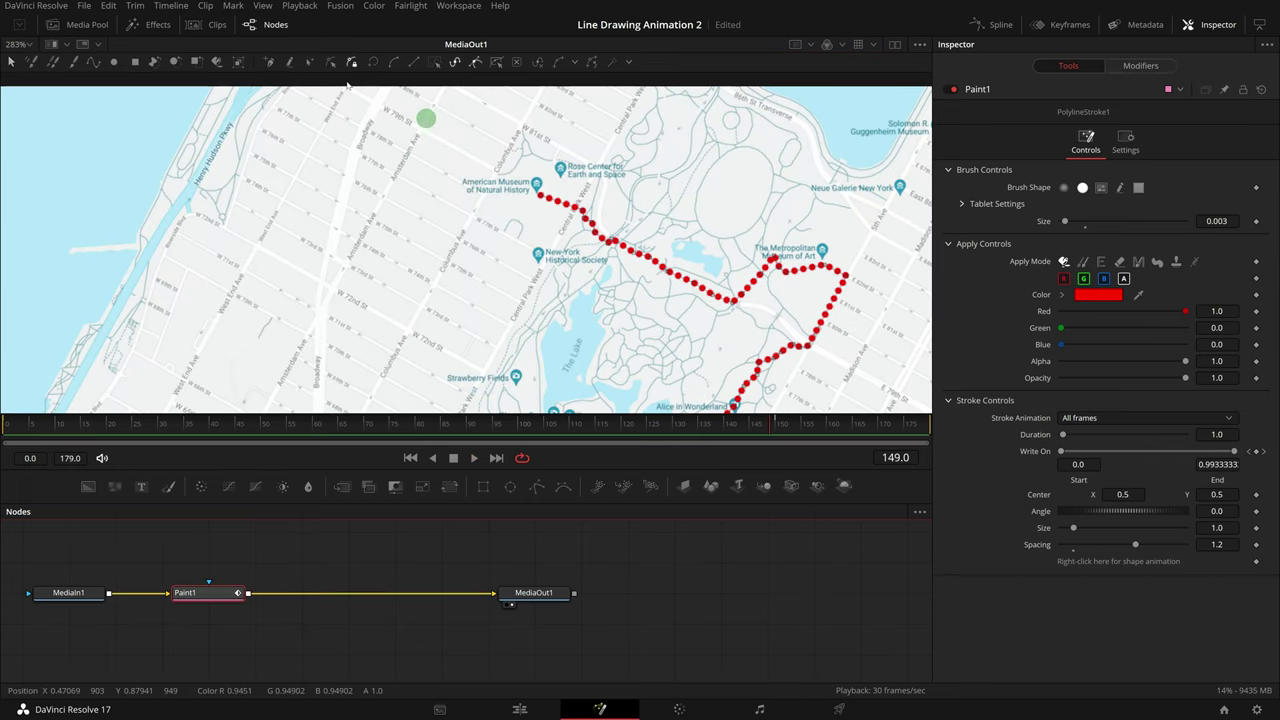
left_click(114, 63)
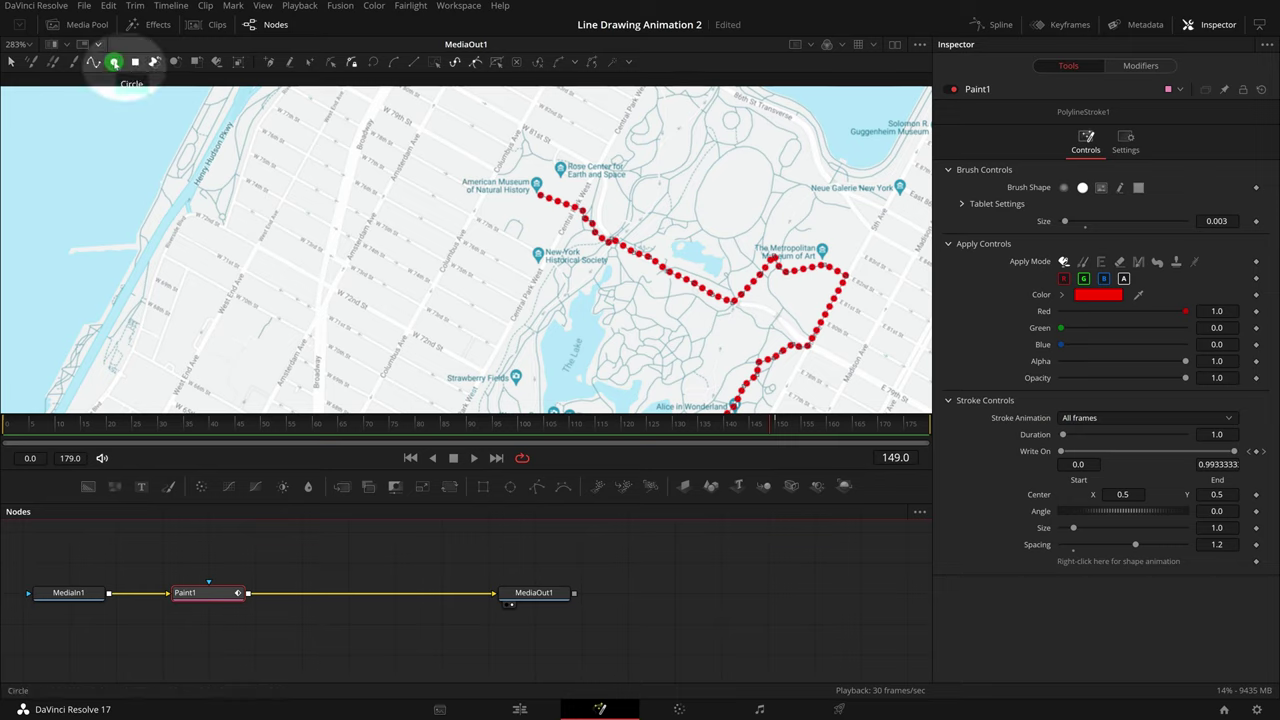
left_click(114, 63)
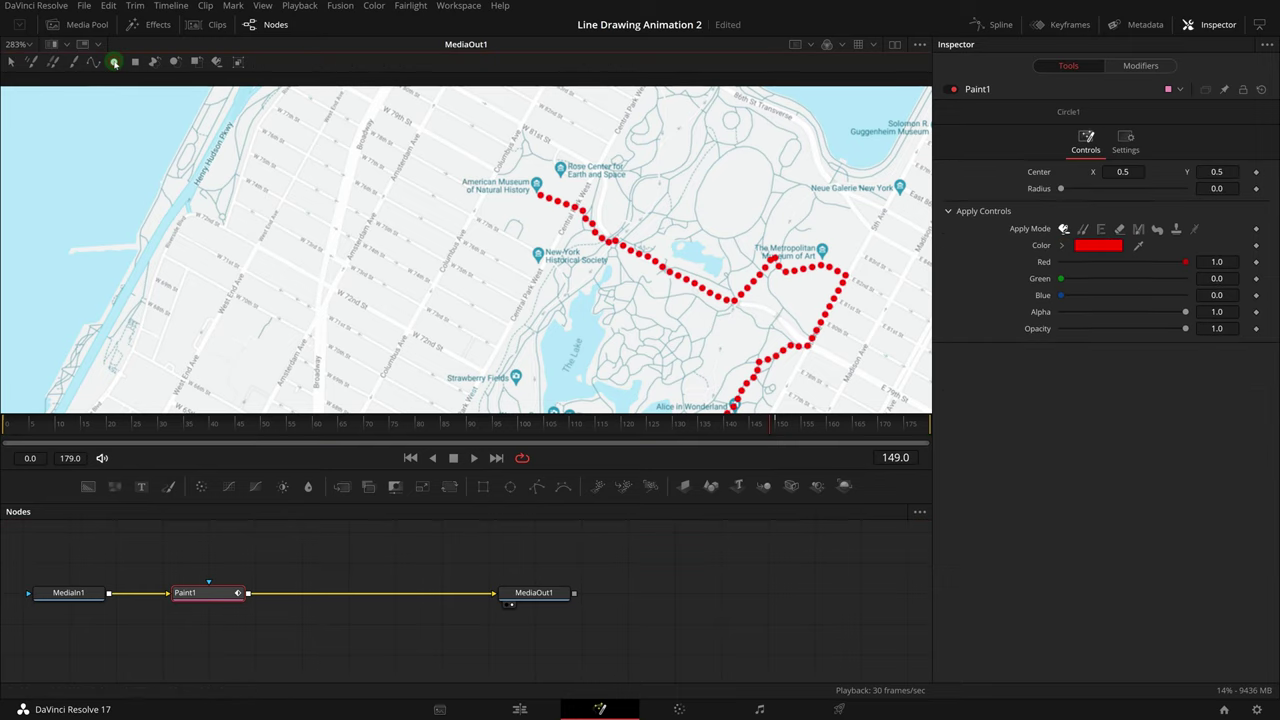
left_click(536, 196)
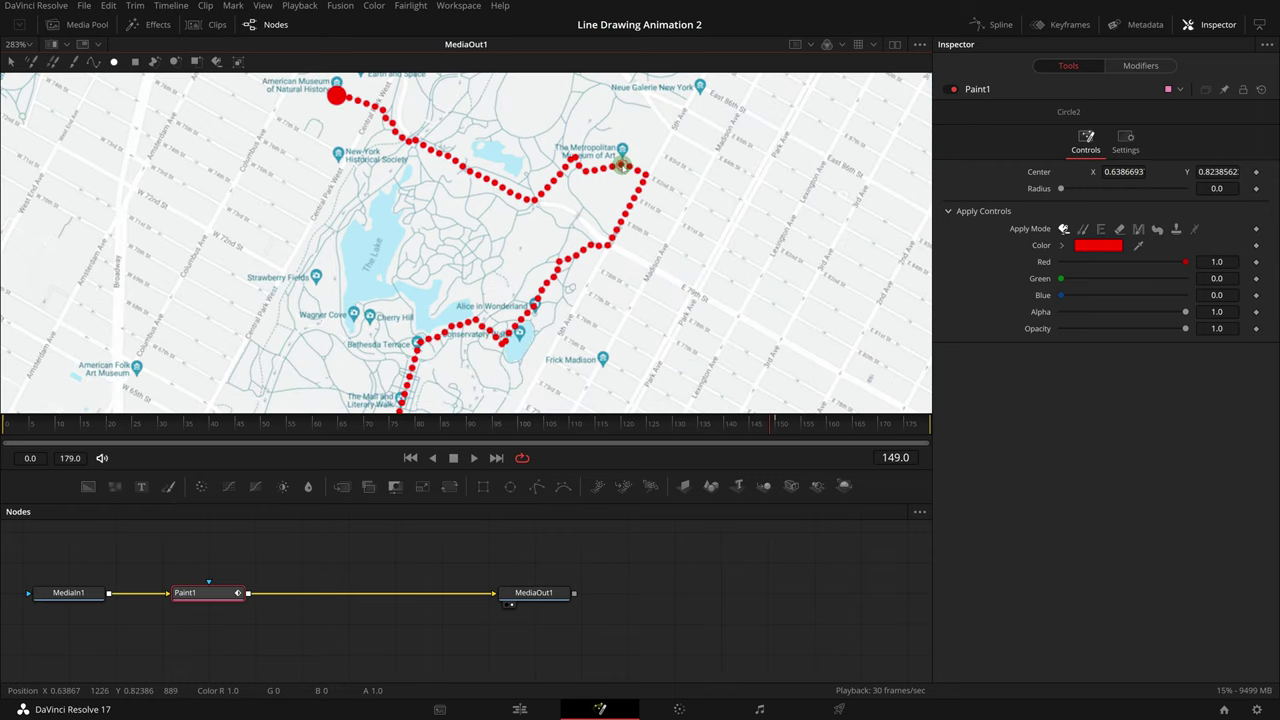
left_click(622, 166)
left_click(555, 256)
left_click_drag(346, 368, 500, 252)
left_click(500, 251)
scroll(654, 289, "down", 5)
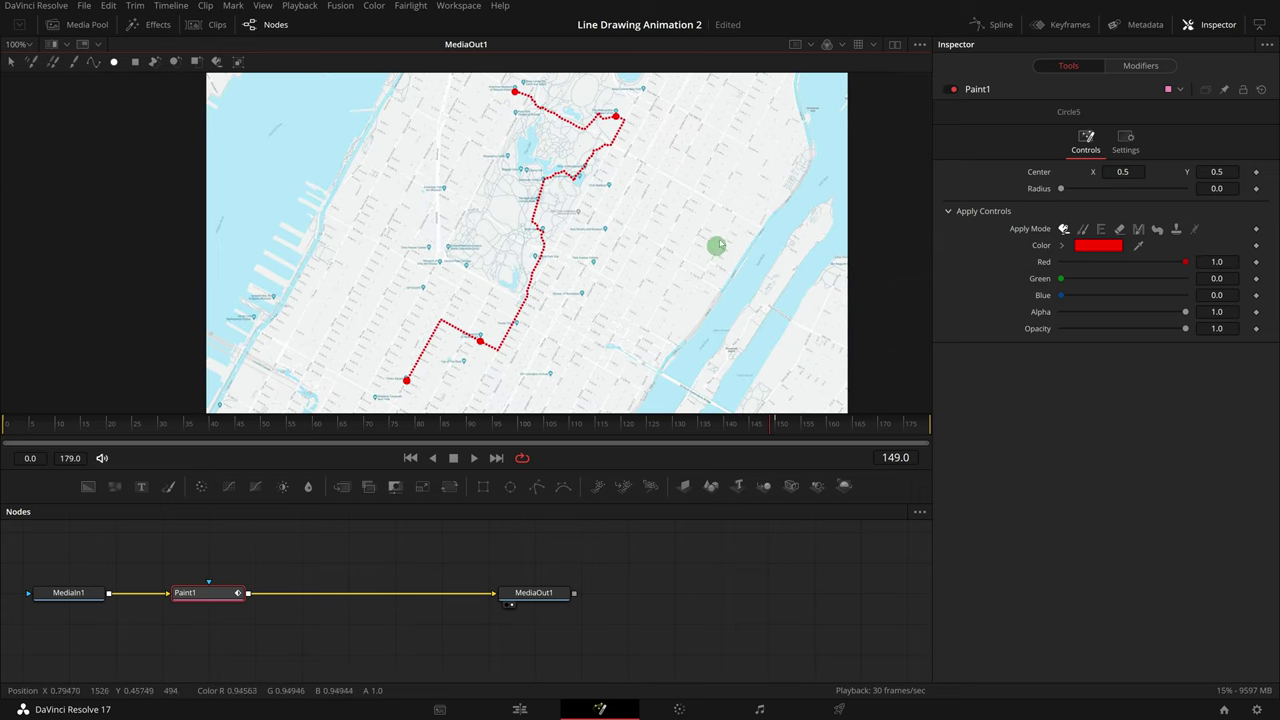
Step: Collapse the Modifiers stroke list and expand Circle1's settings
left_click(1136, 65)
left_click(988, 216)
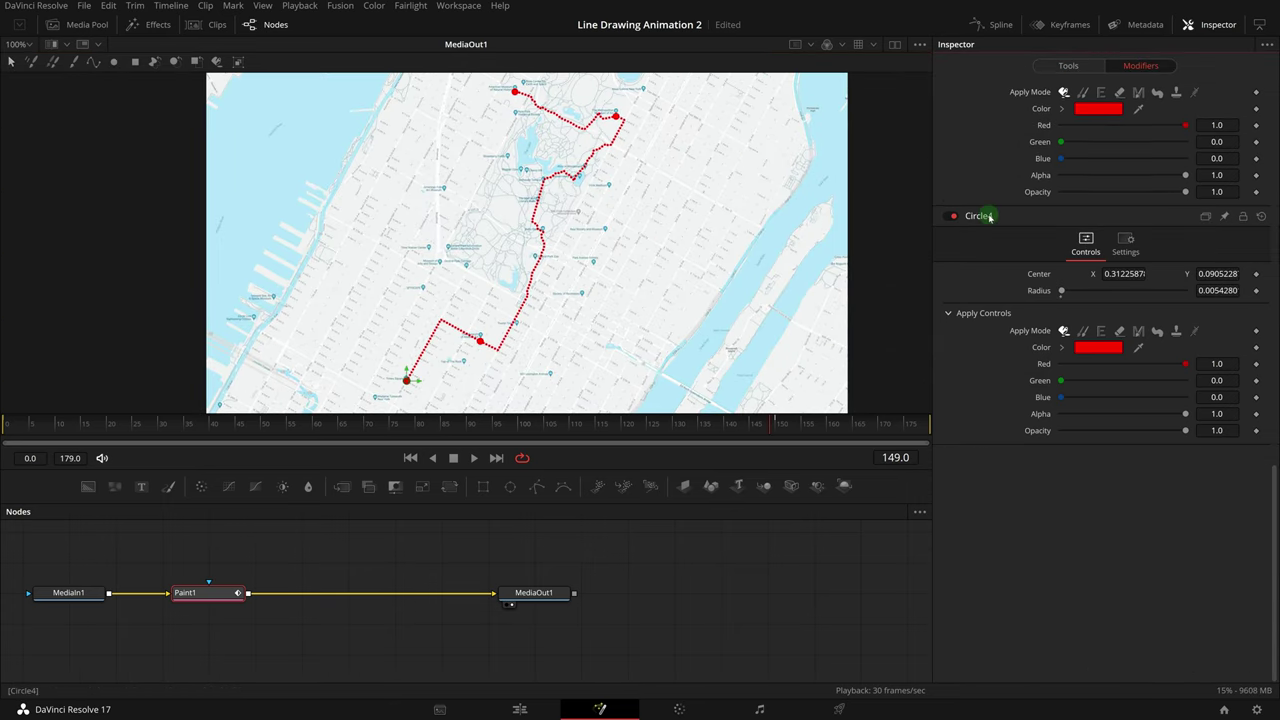
right_click(988, 216)
left_click(1048, 230)
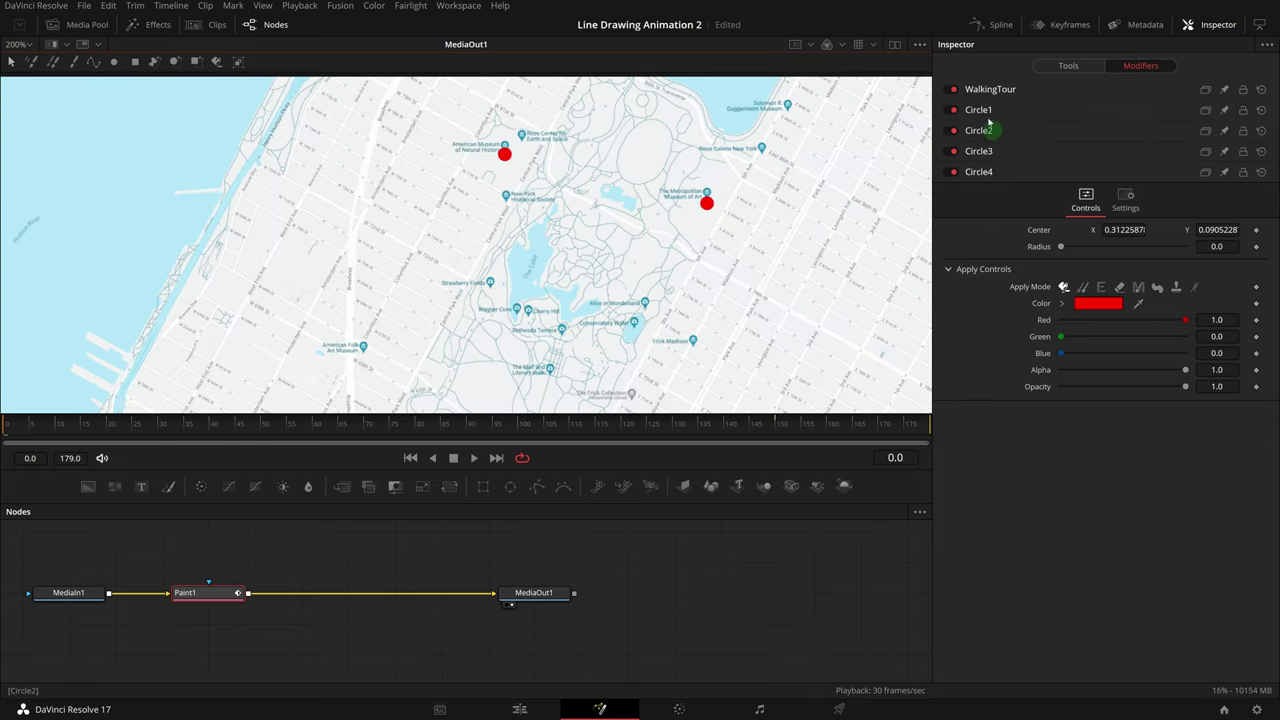
left_click(985, 172)
left_click(980, 110)
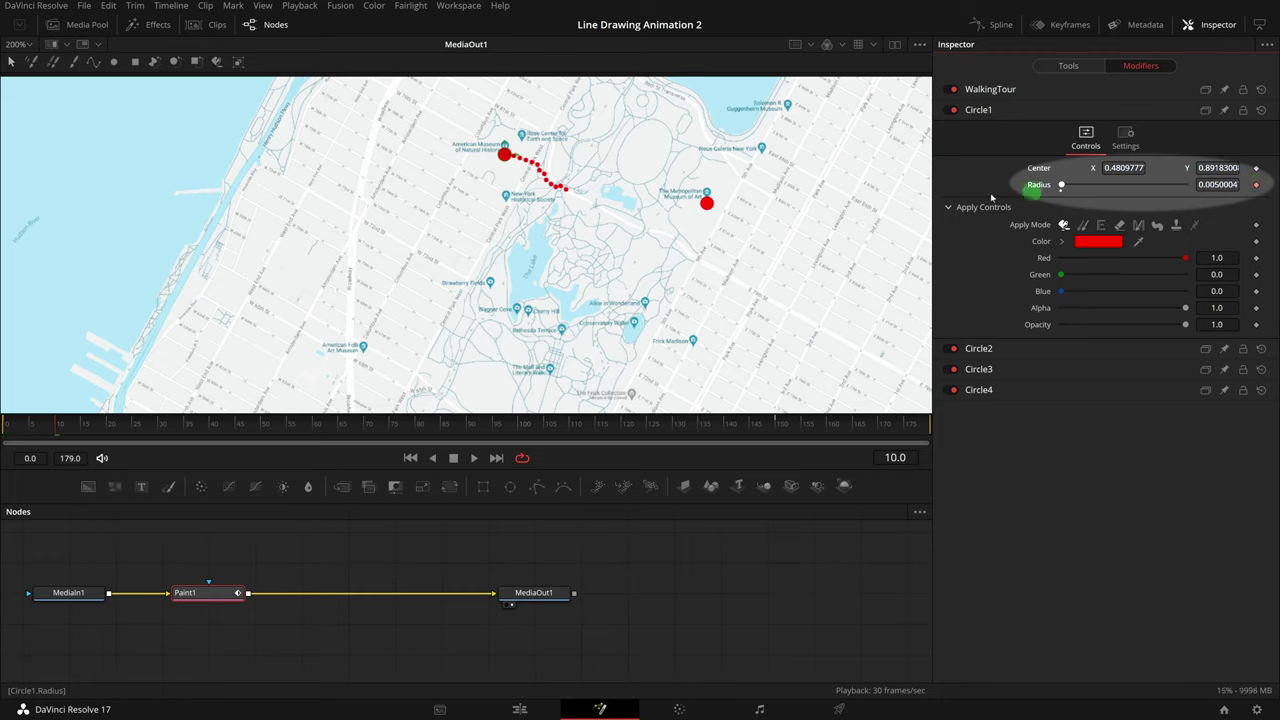
Step: Keyframe Circle1's radius to 0.0 at the animation start and scrub forward to check it
left_click(10, 428)
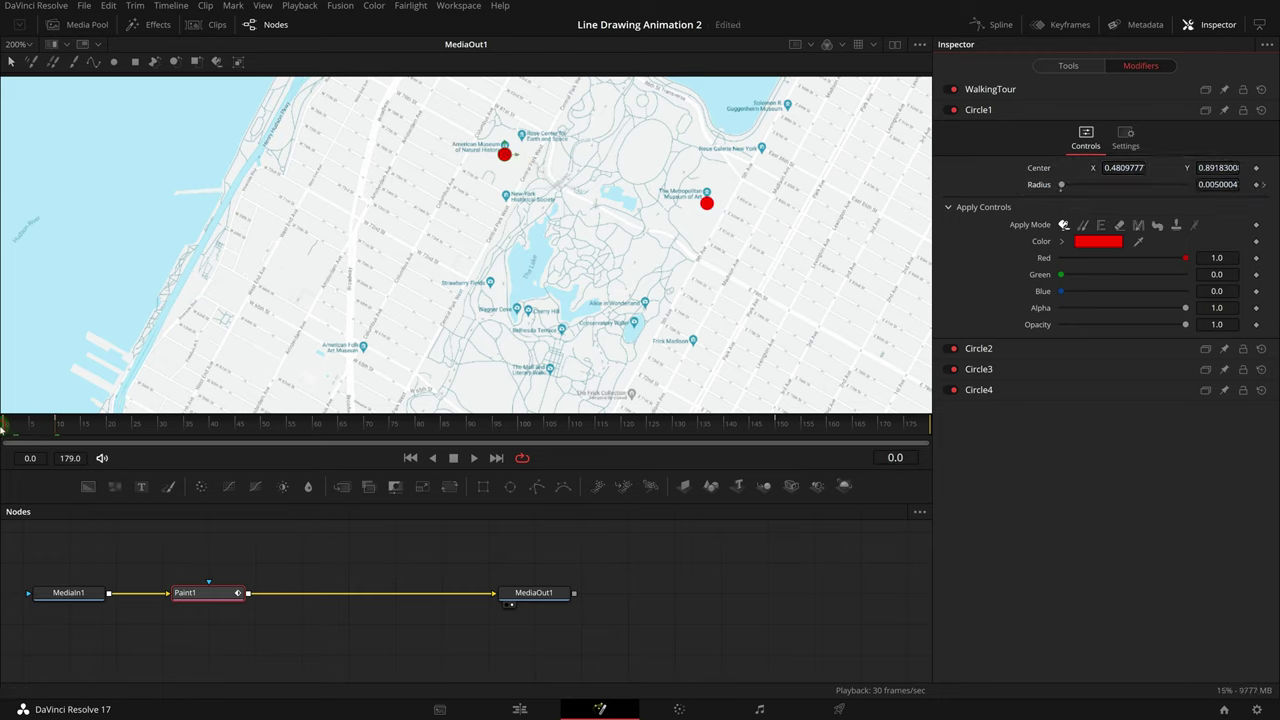
left_click_drag(1062, 185, 1056, 187)
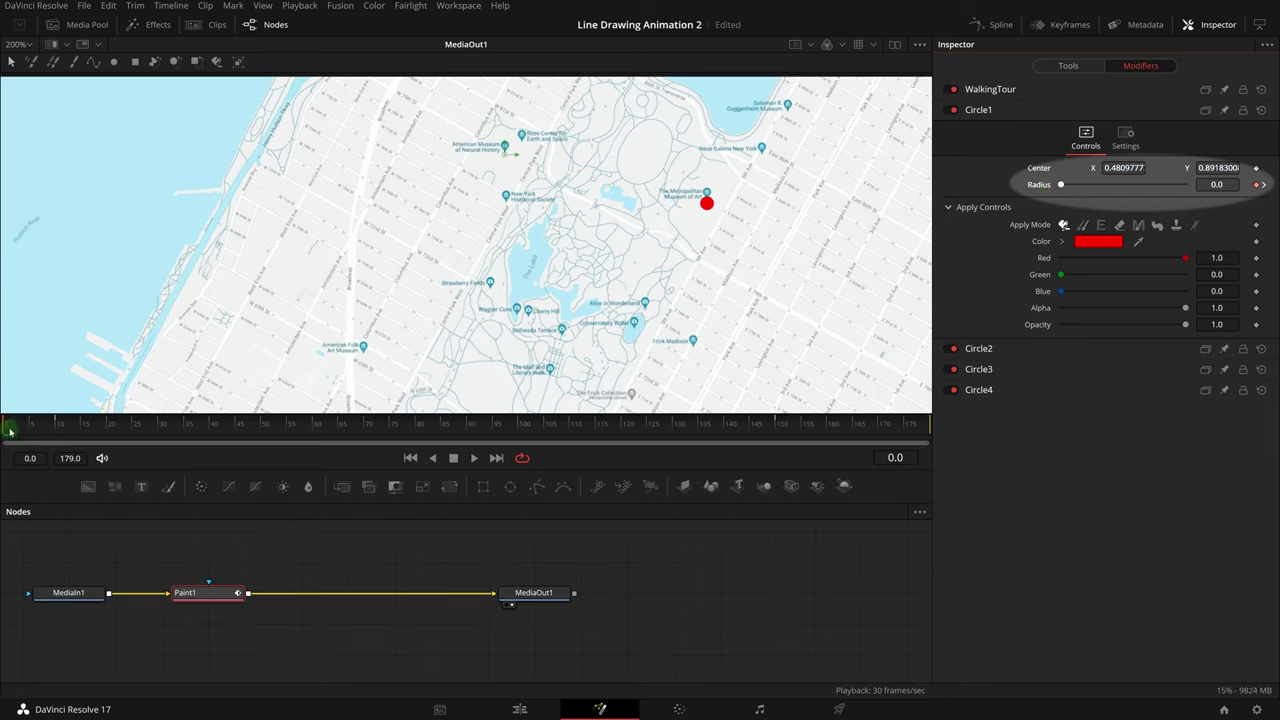
left_click_drag(27, 428, 176, 435)
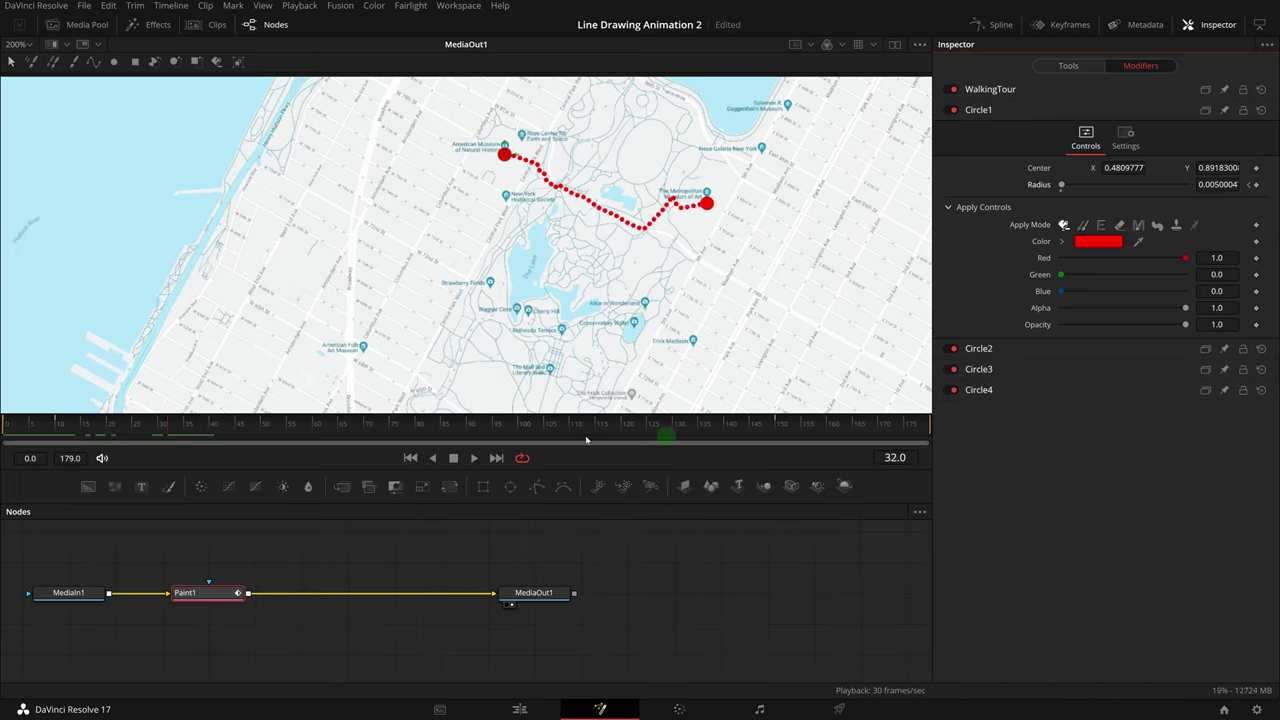
Step: Keyframe Circle2's radius at frame 42 and Circle3's where the line reaches the third stop
left_click(222, 427)
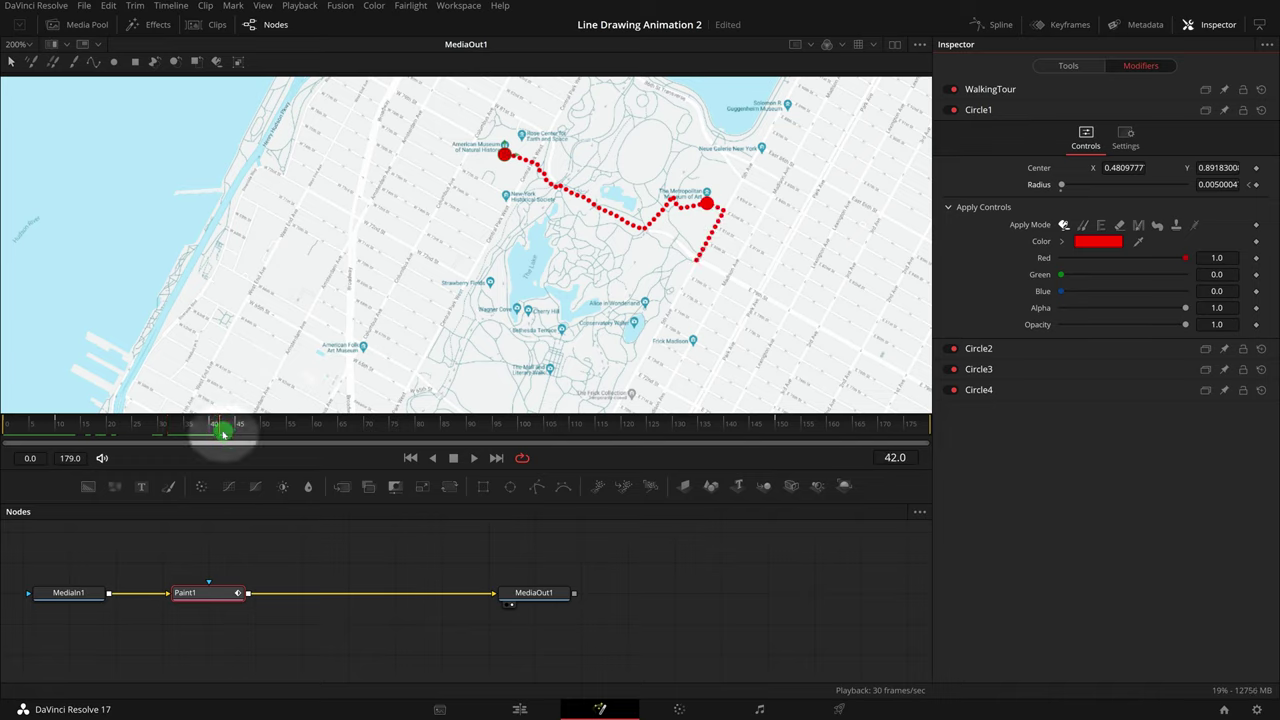
left_click(988, 112)
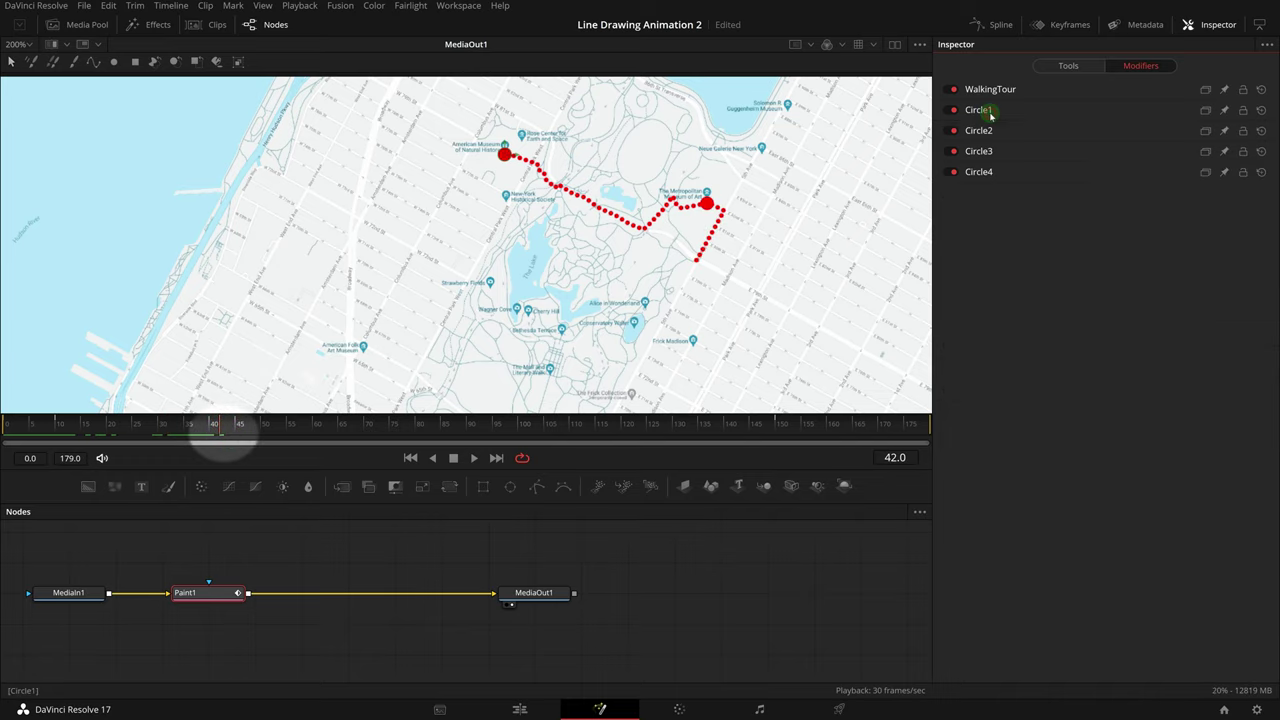
left_click(986, 131)
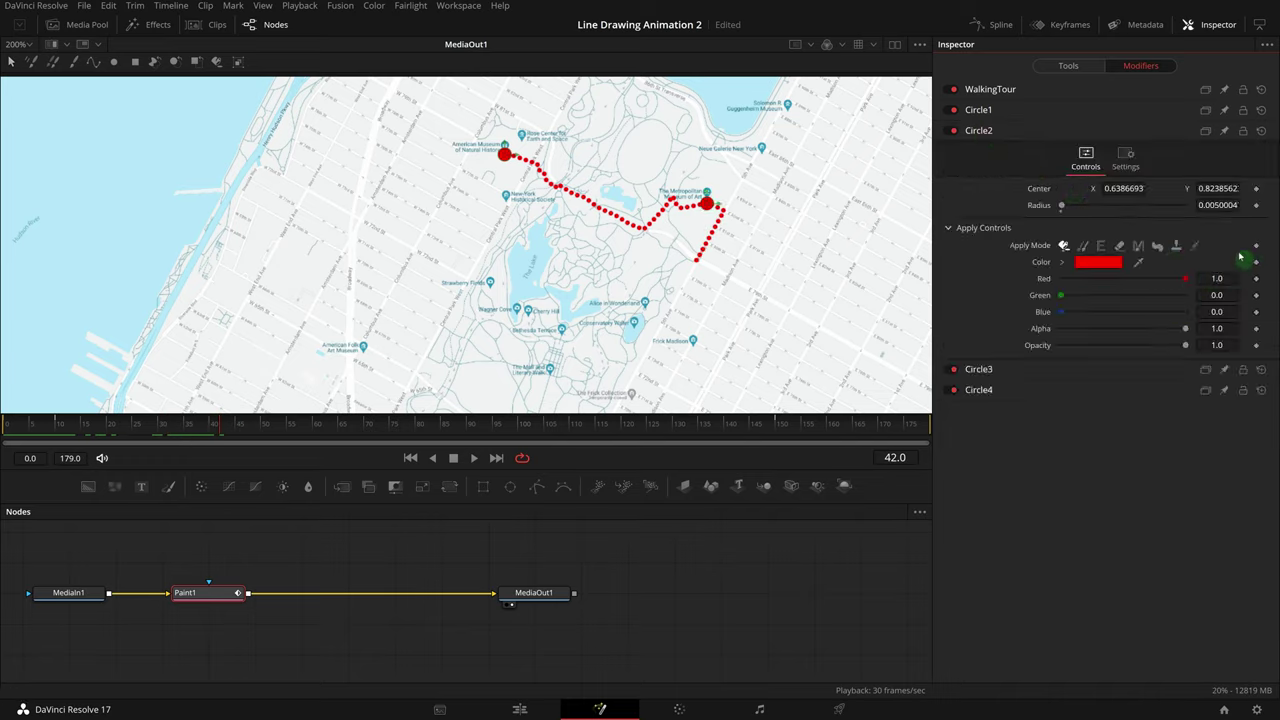
left_click(1256, 205)
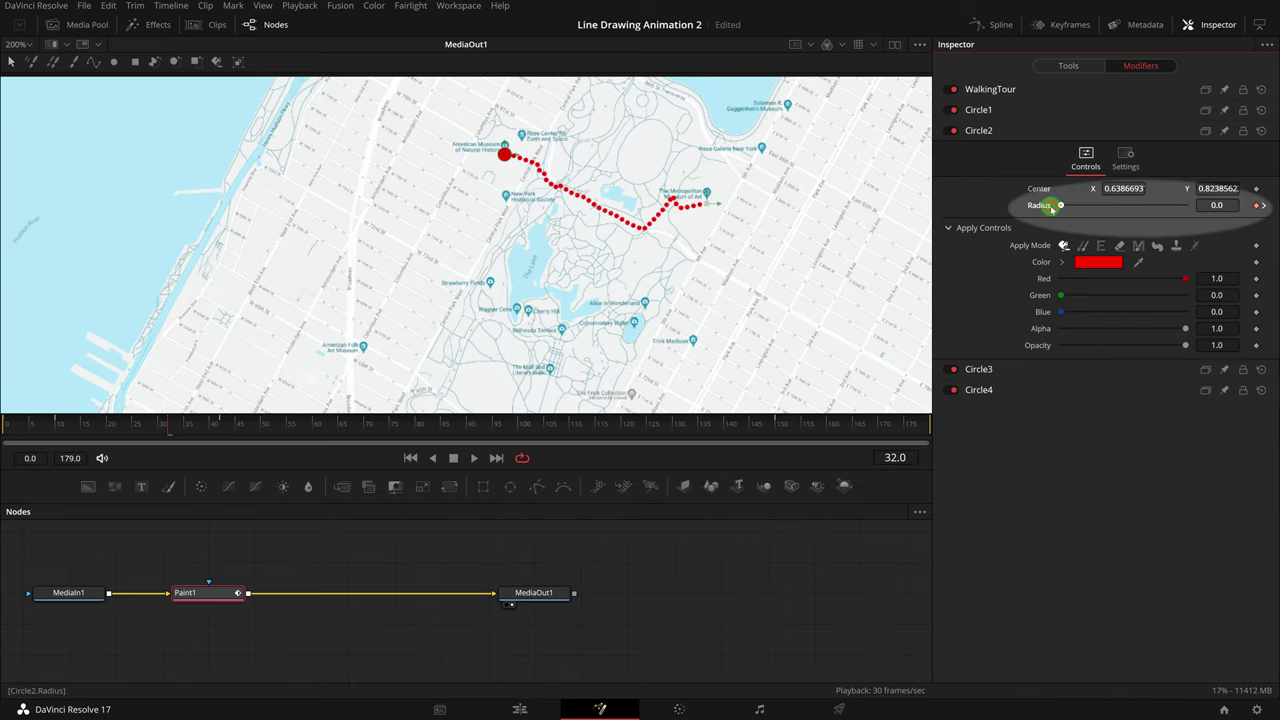
left_click(220, 428)
left_click_drag(170, 428, 226, 428)
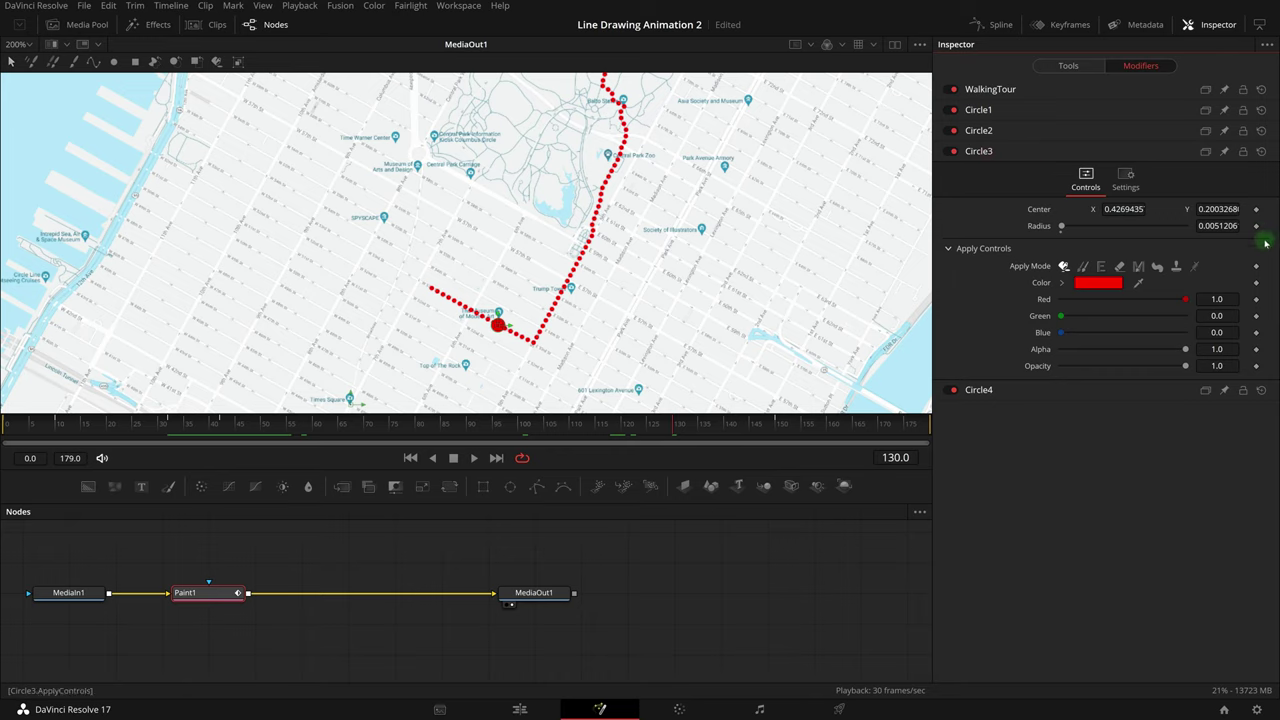
left_click(1257, 226)
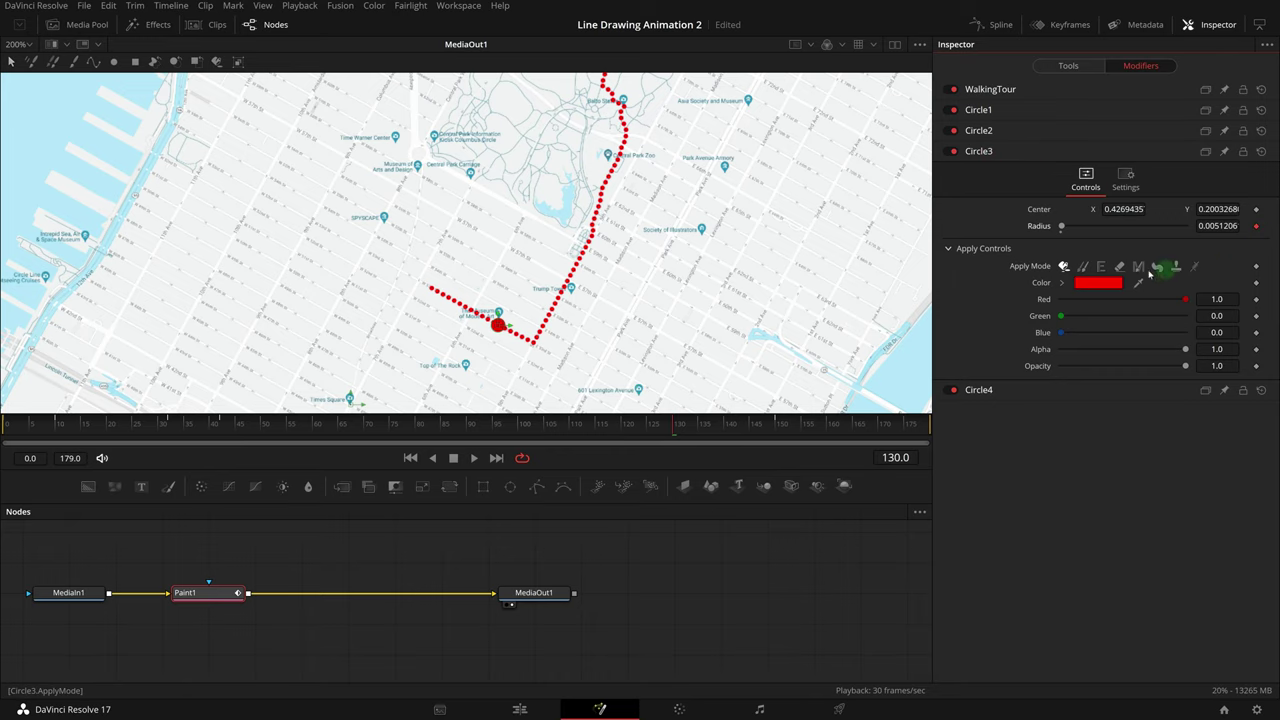
Step: Shrink the Times Square dot's radius to zero at frame 160, then play back the full map
left_click(589, 347)
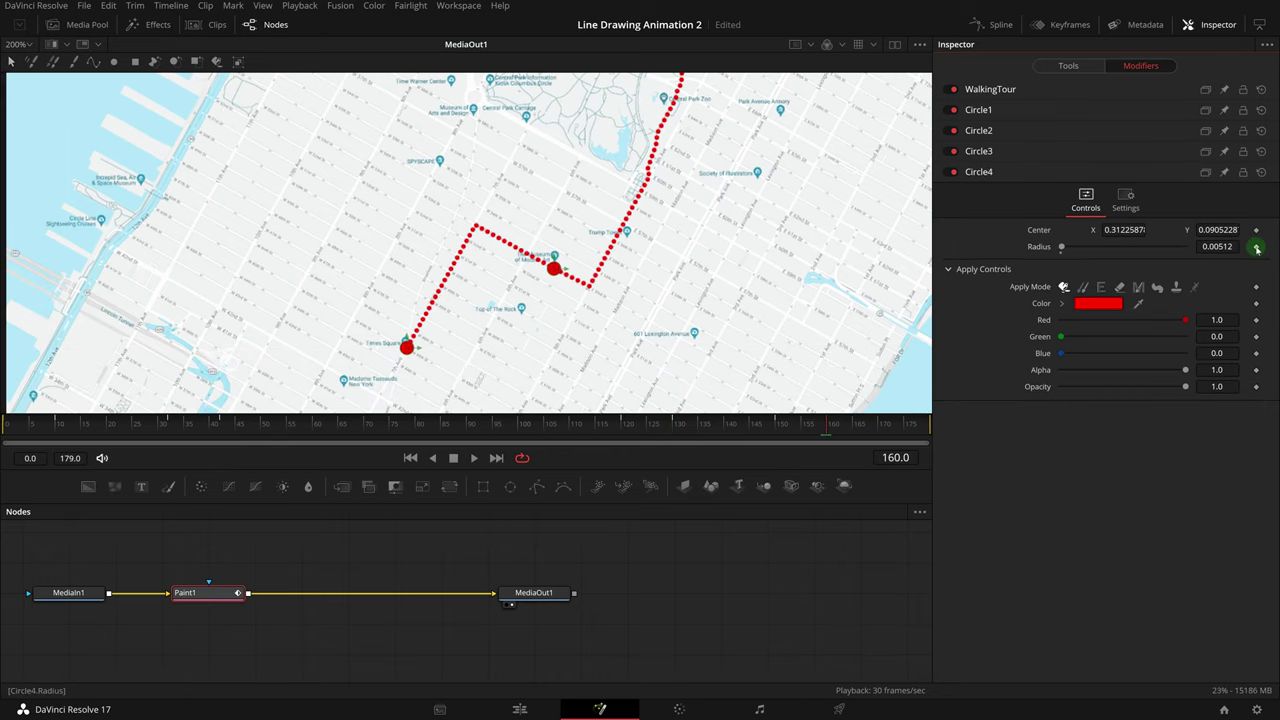
left_click_drag(1110, 252, 1061, 246)
left_click(776, 430)
left_click(723, 583)
key("space")
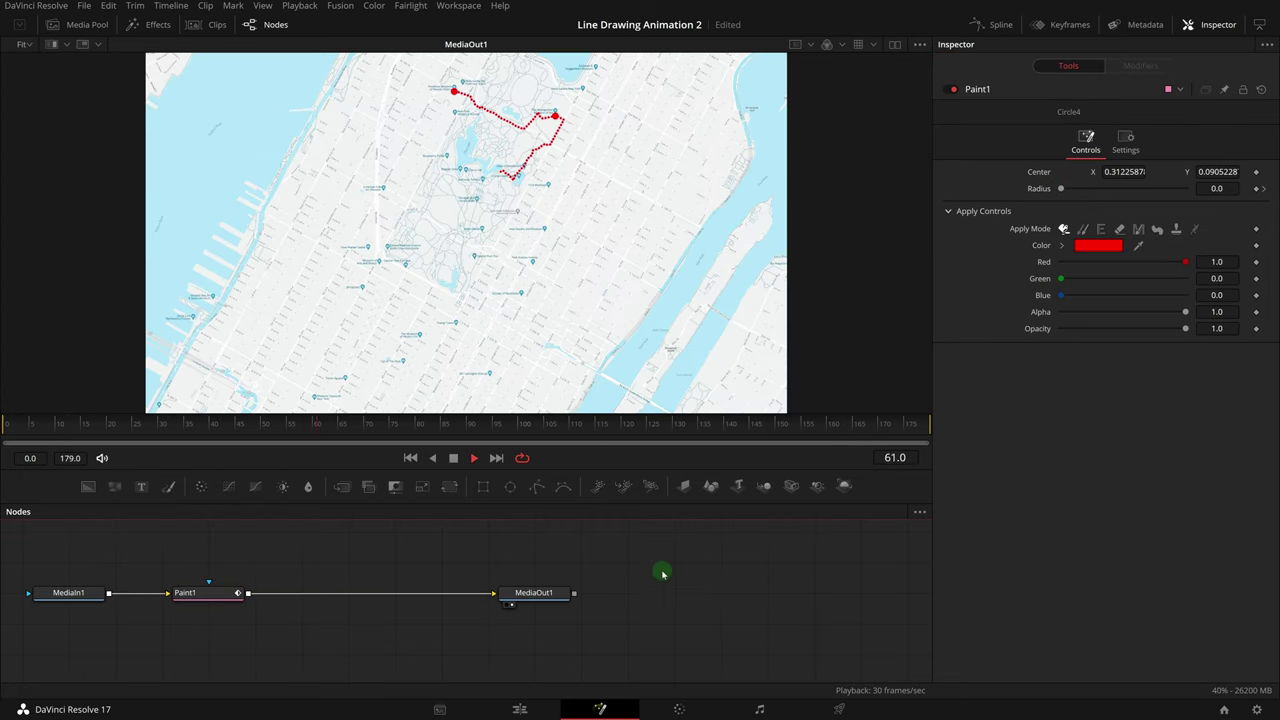
mouse_move(660, 572)
left_mouse_down()
mouse_move(806, 586)
mouse_move(780, 569)
mouse_move(782, 580)
left_mouse_up()
Step: Add a Text+ node reading AMNH, colour it red, and merge it over Paint1
left_click(307, 596)
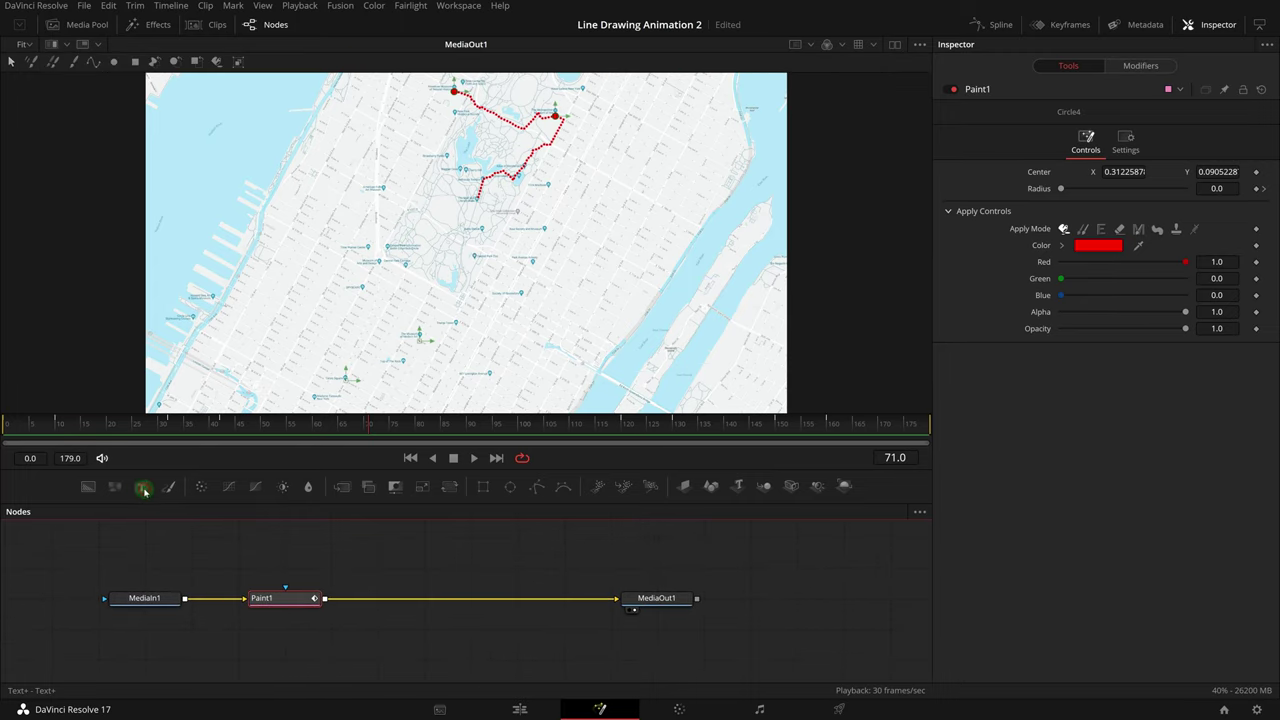
mouse_move(144, 492)
left_mouse_down()
mouse_move(391, 583)
mouse_move(328, 576)
mouse_move(326, 590)
left_mouse_up()
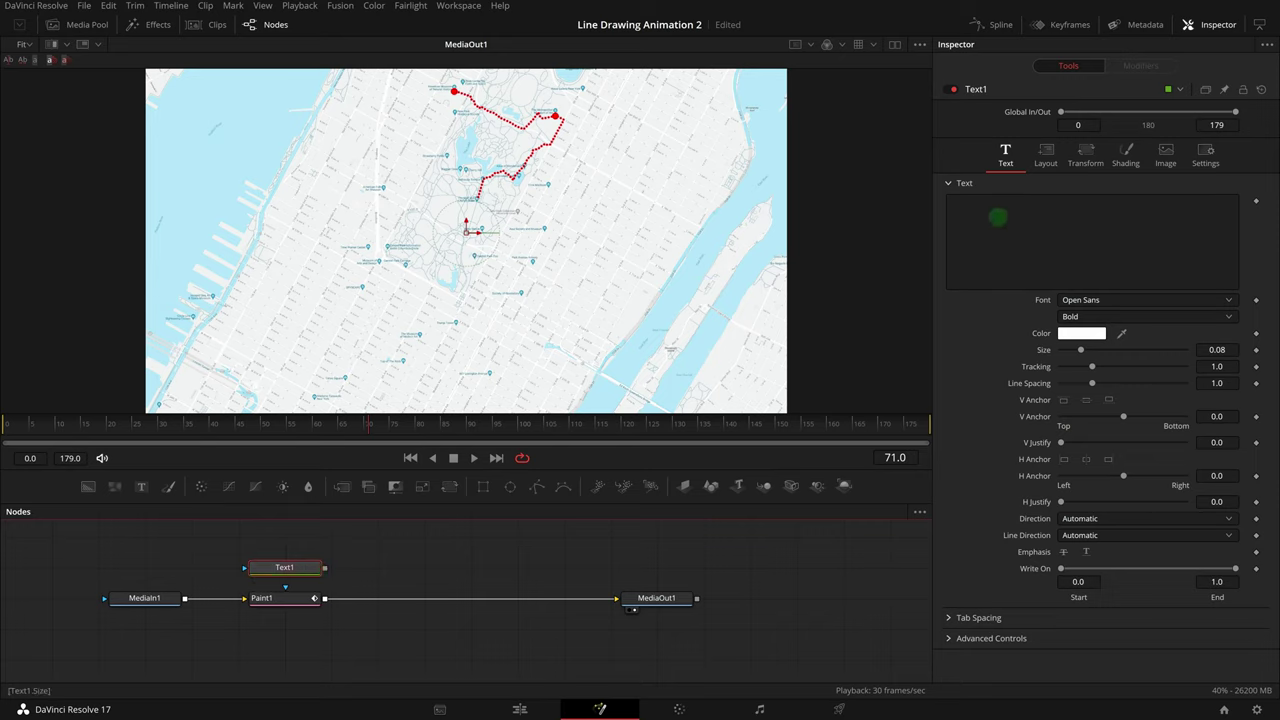
left_click(993, 211)
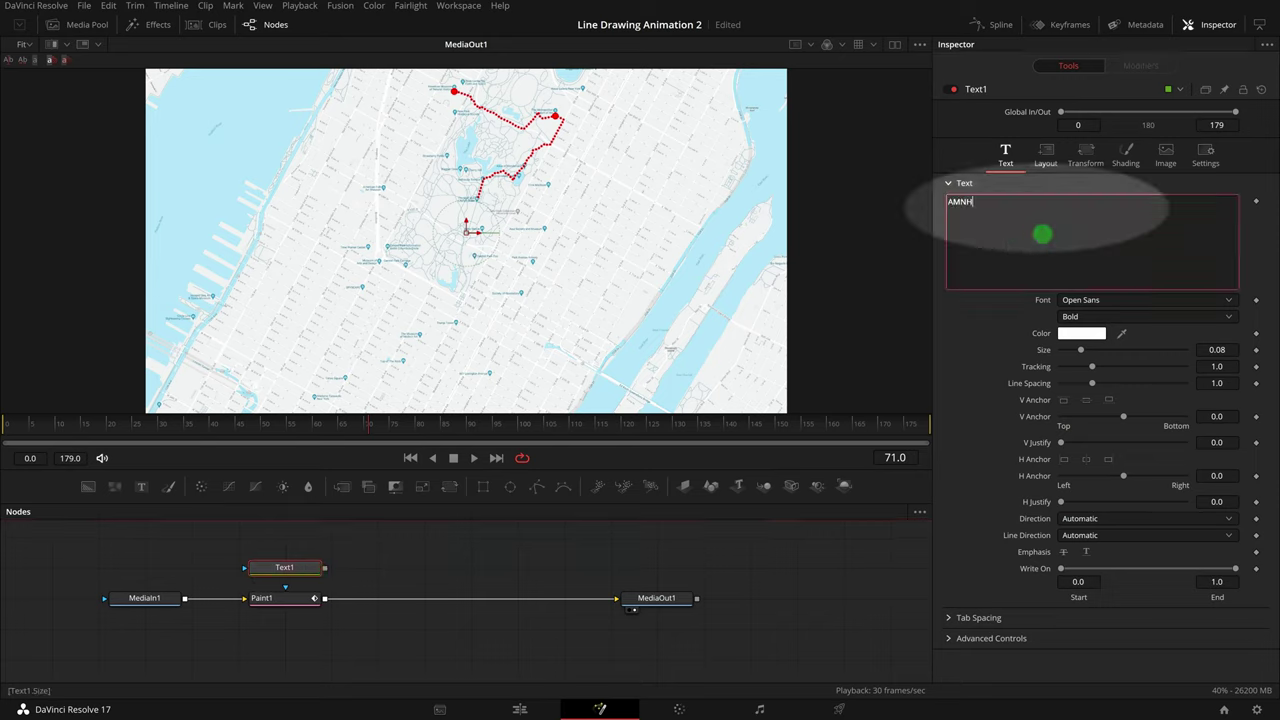
left_click(1081, 333)
left_click(501, 305)
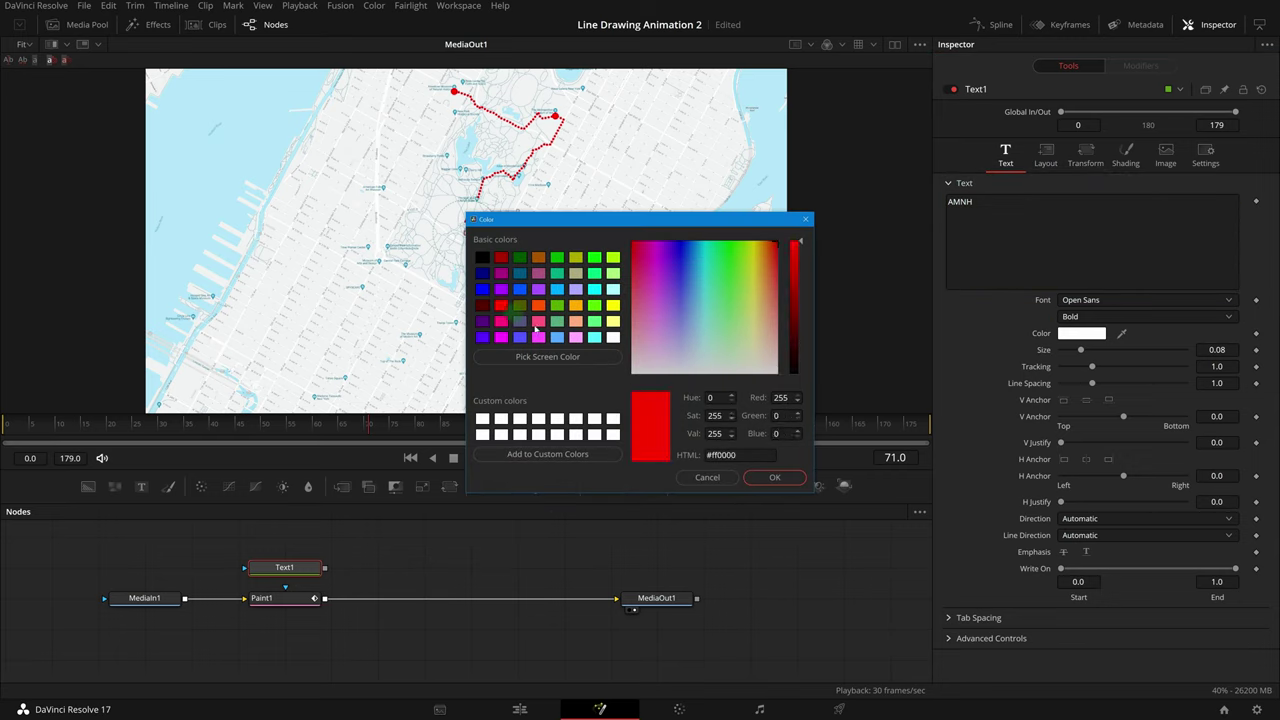
left_click(772, 477)
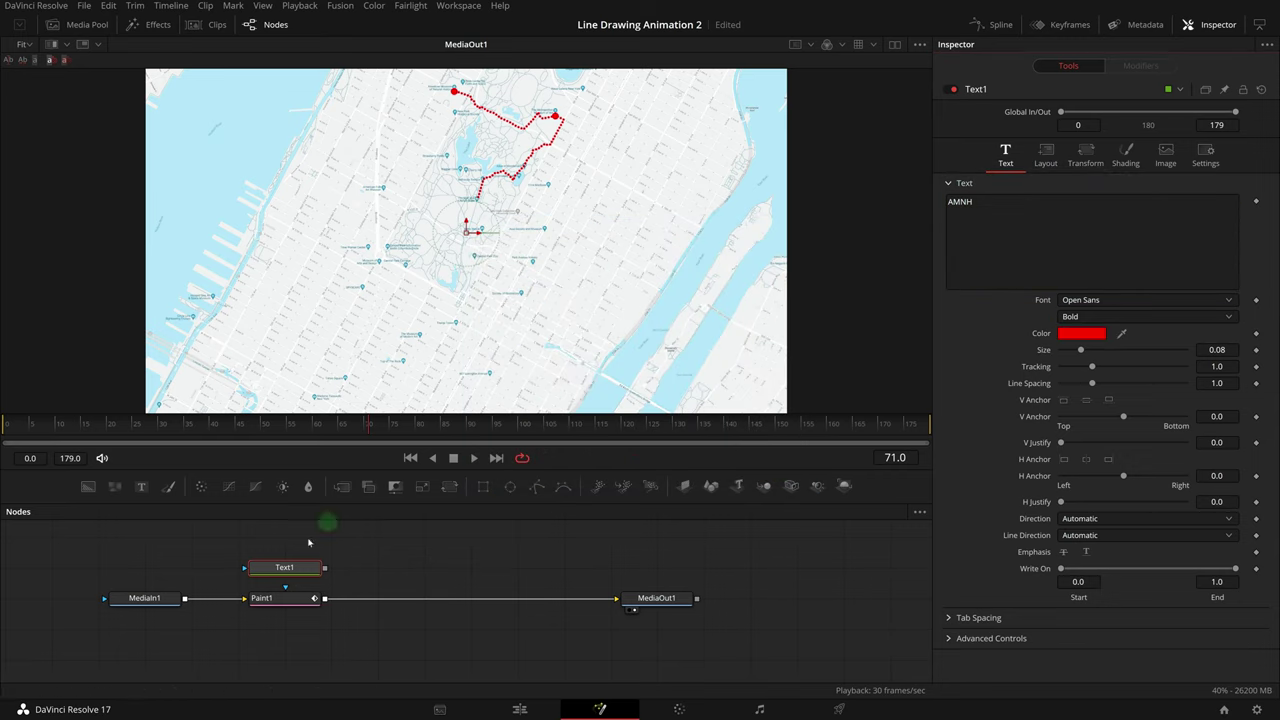
left_click_drag(327, 567, 329, 600)
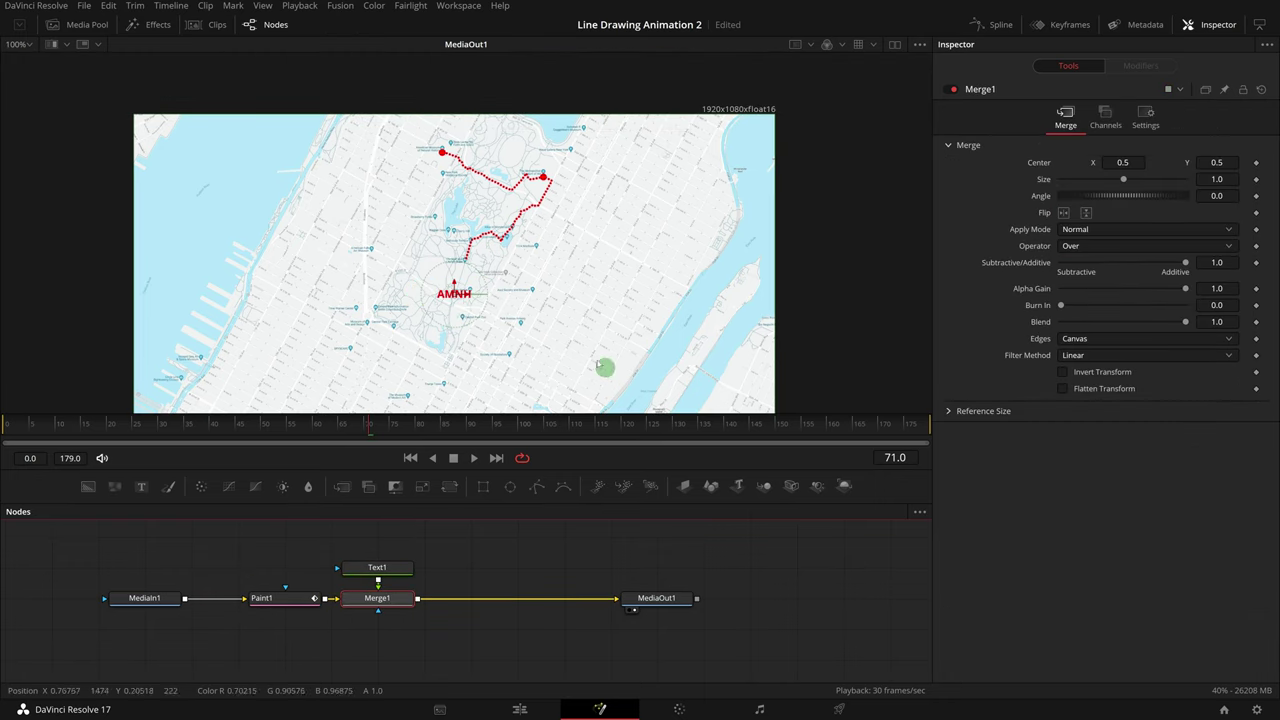
Step: Drag the AMNH label up beside the museum dot and shrink Text1's size to about 0.028
left_click_drag(455, 293, 443, 142)
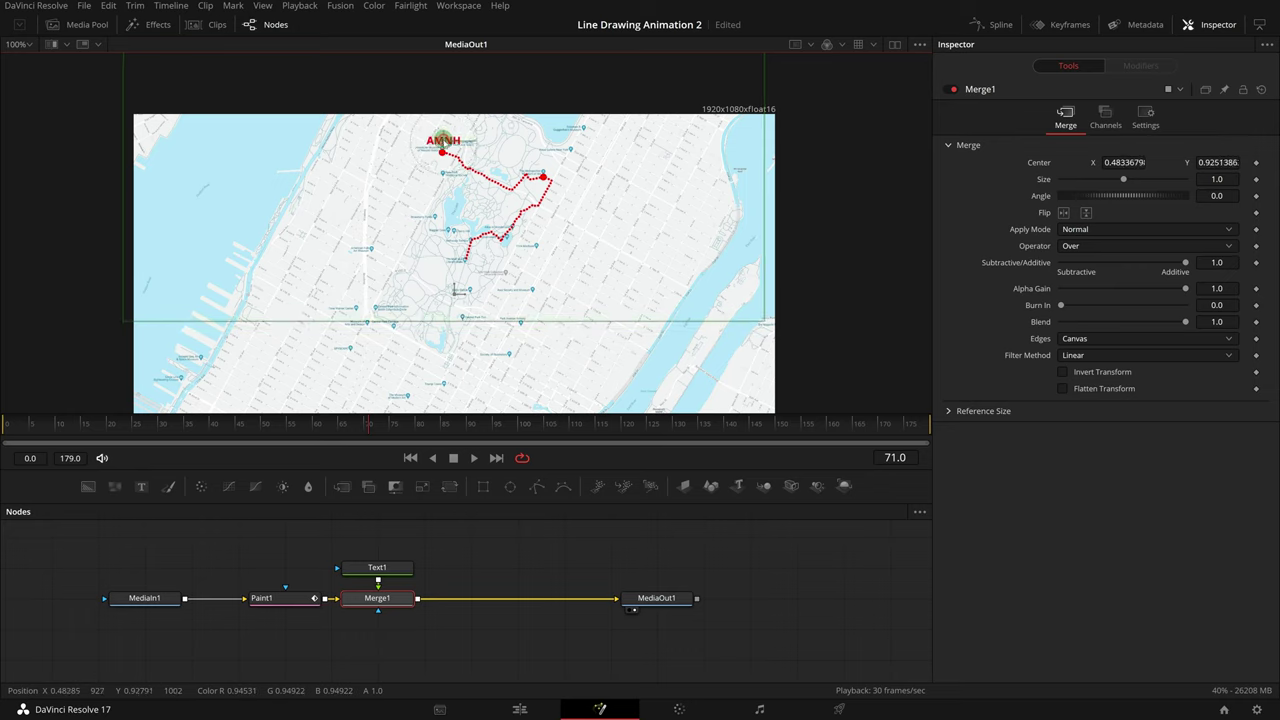
left_click(385, 566)
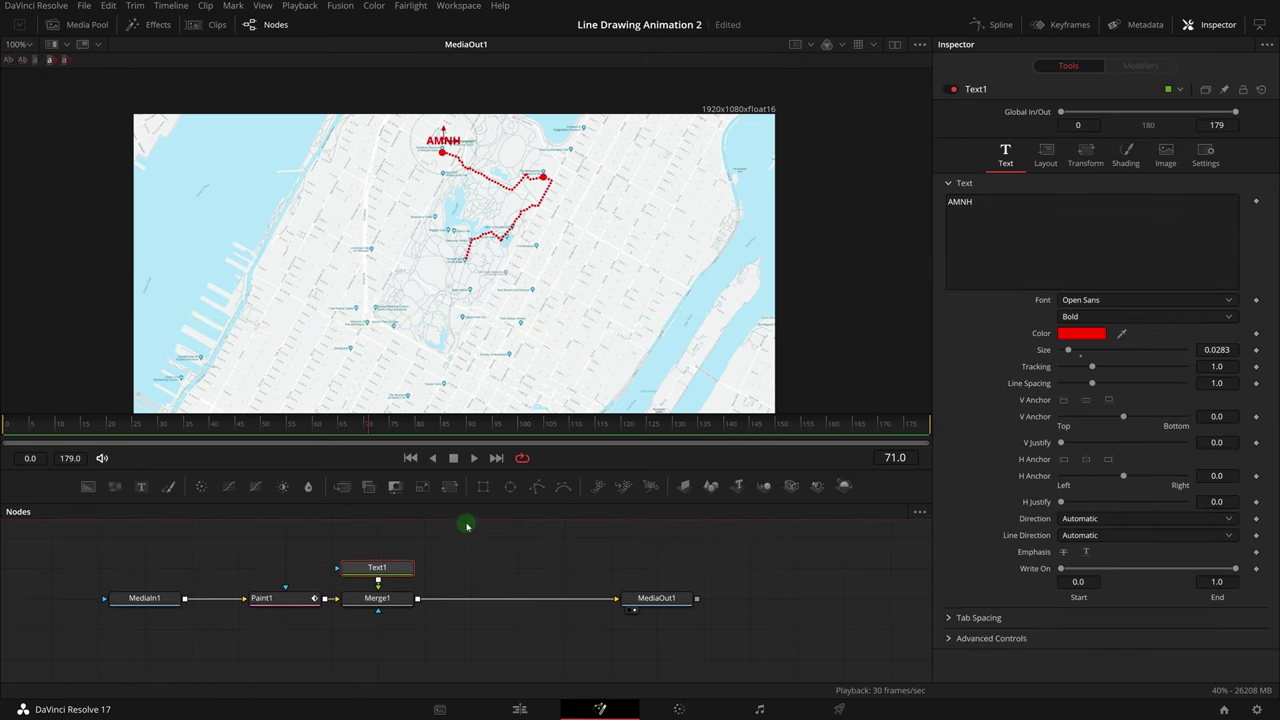
Step: Add a Rectangle mask to the AMNH text and squeeze its height to about 0.0379
left_click(485, 488)
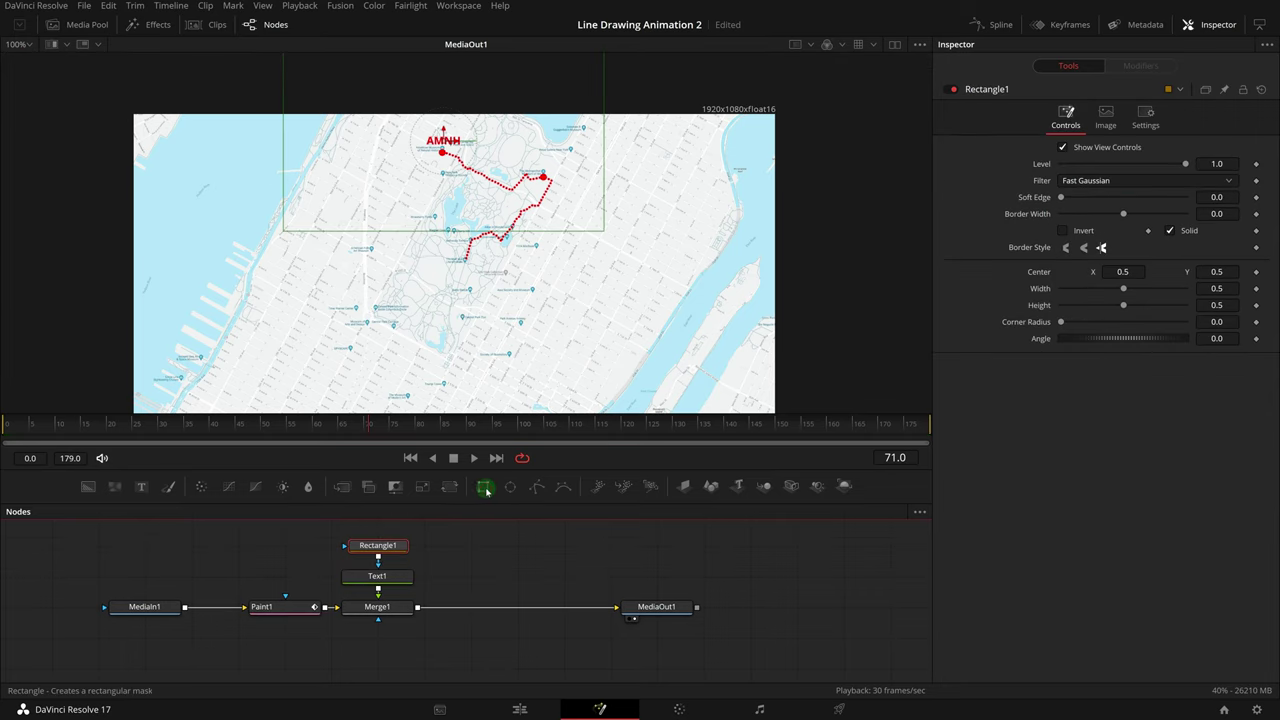
scroll(673, 193, "up", 2)
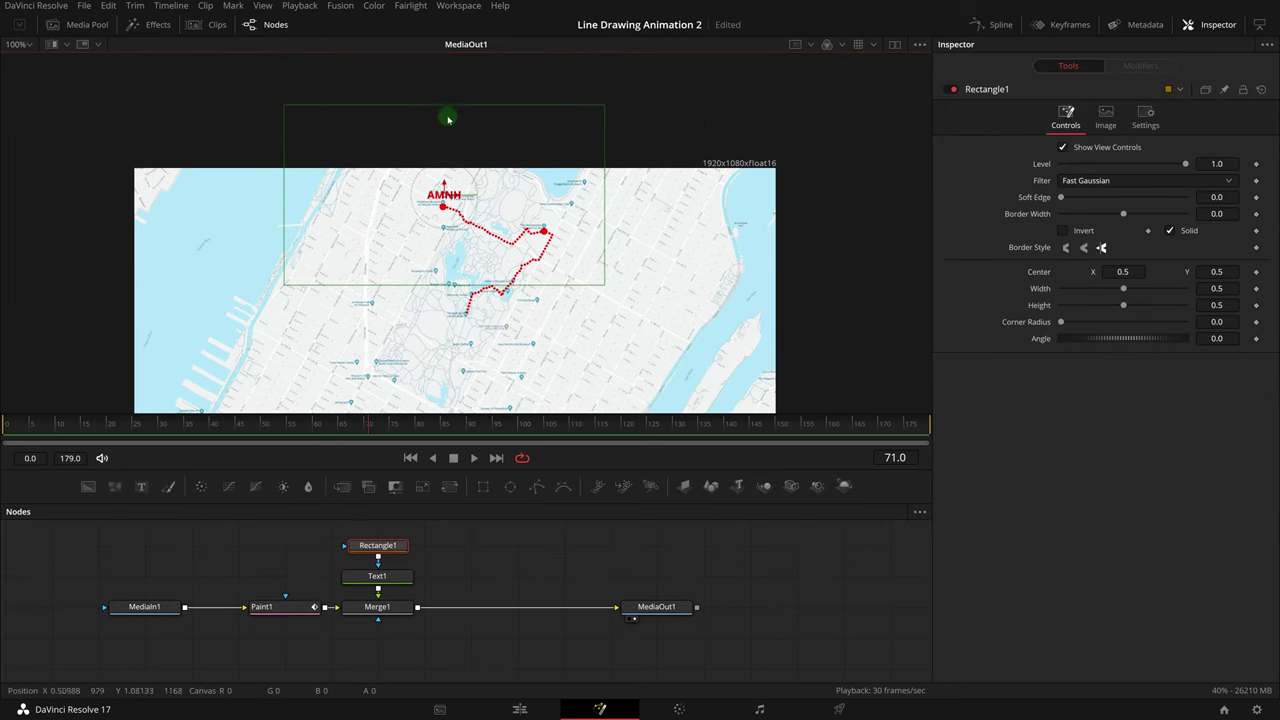
left_click_drag(446, 117, 452, 189)
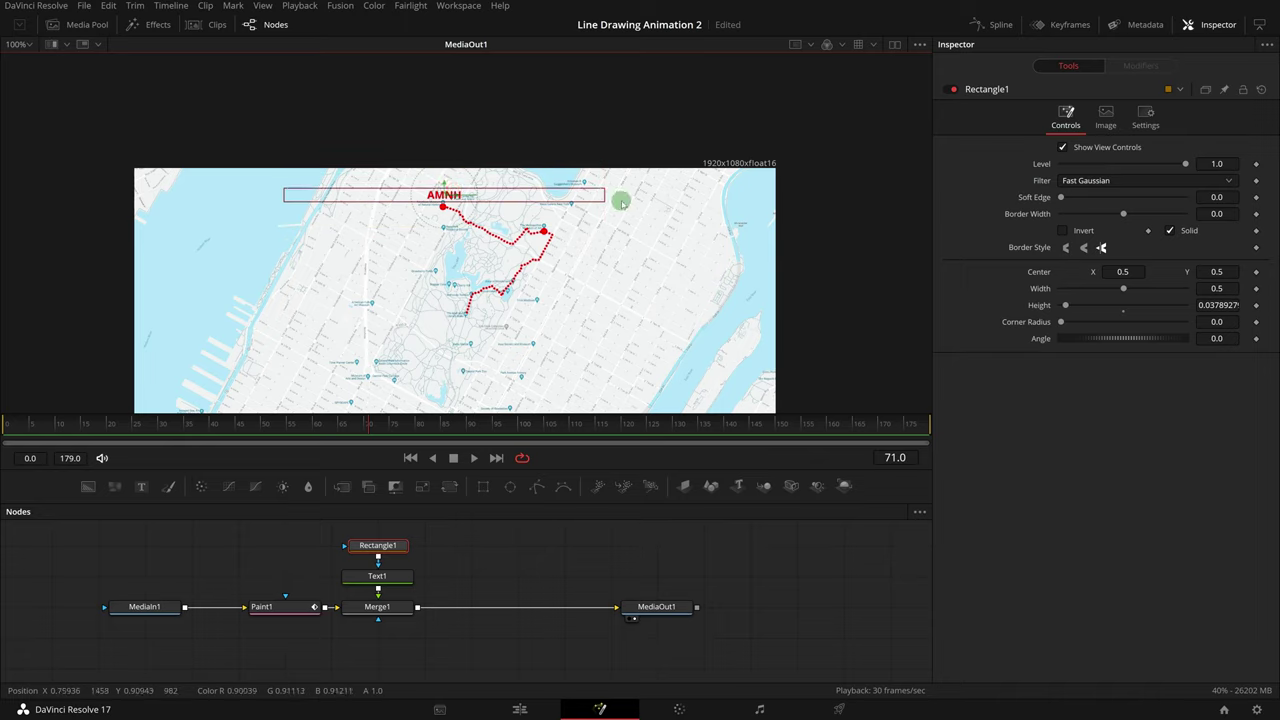
Step: Keyframe the AMNH label's Center, lower Center Y to about 0.47 at frame 0, and play back
left_click(389, 579)
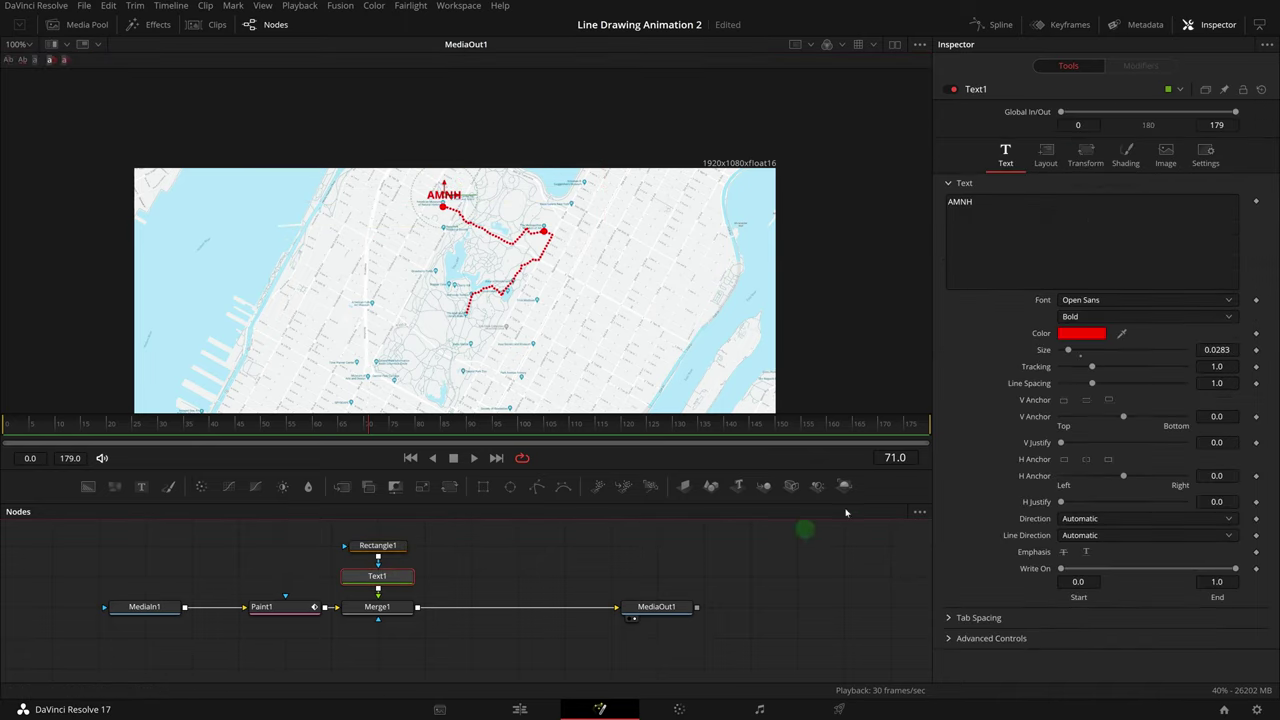
left_click(16, 428)
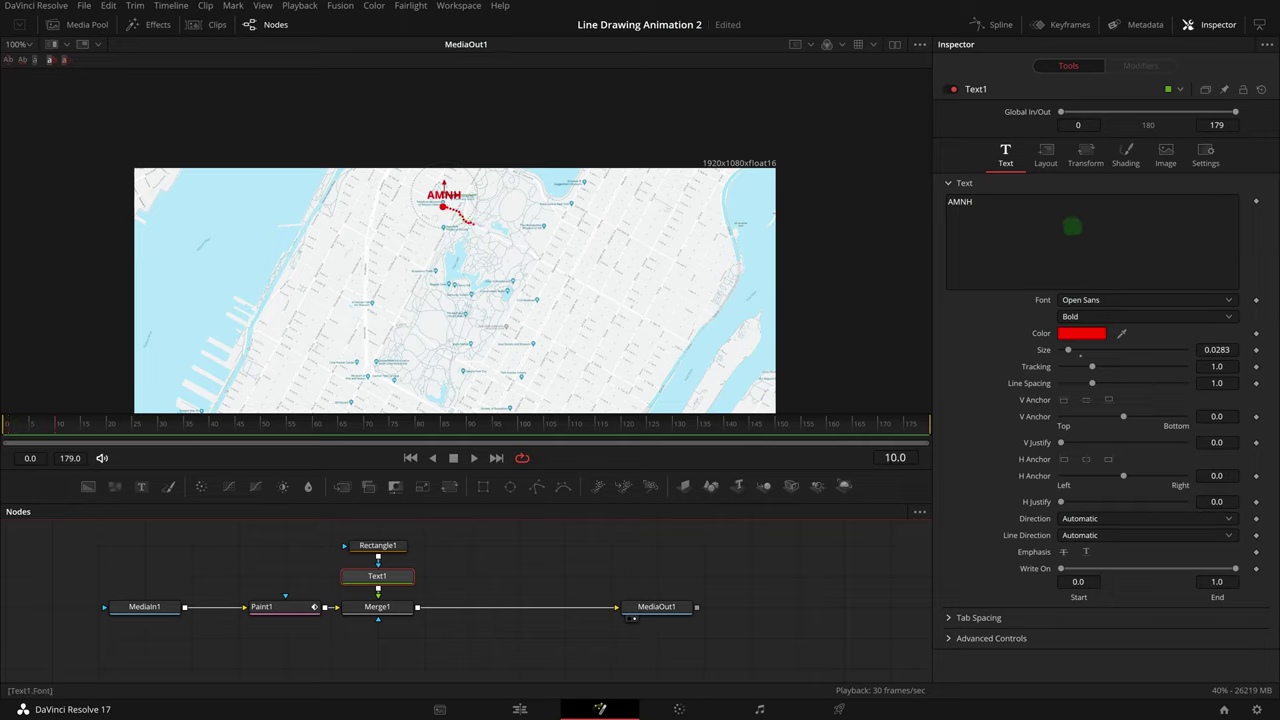
left_click(1045, 155)
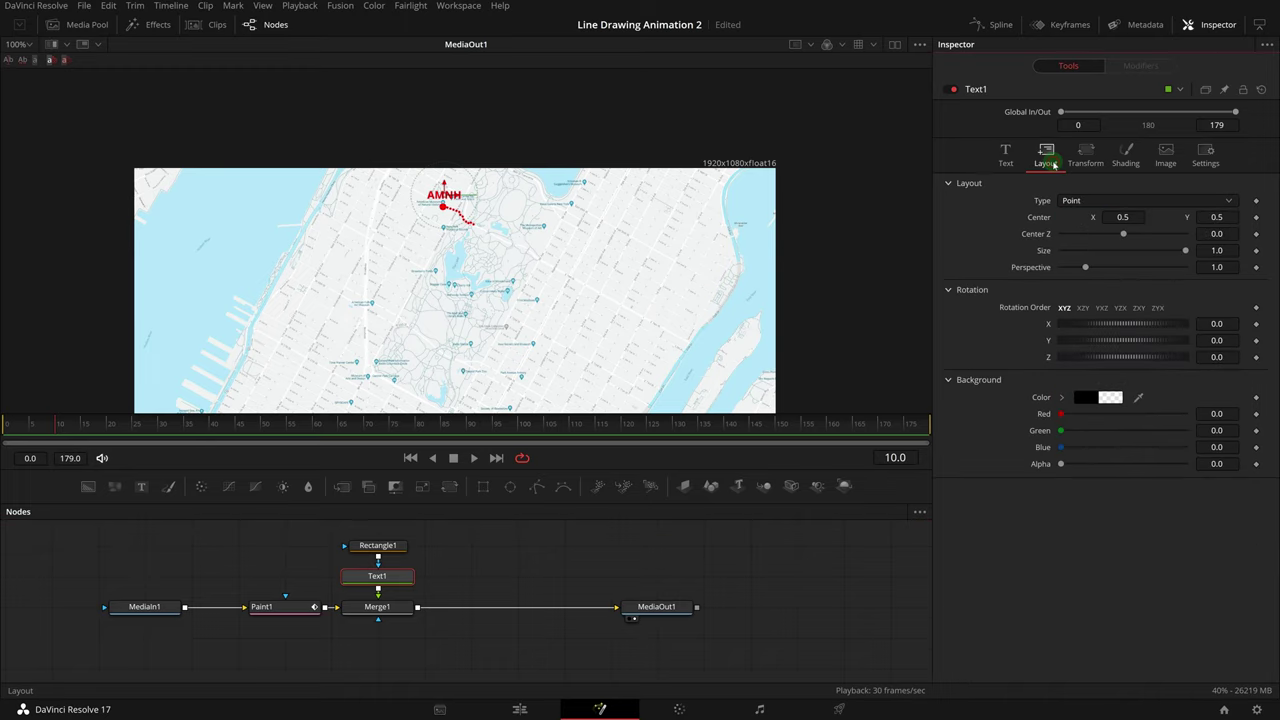
left_click(1257, 217)
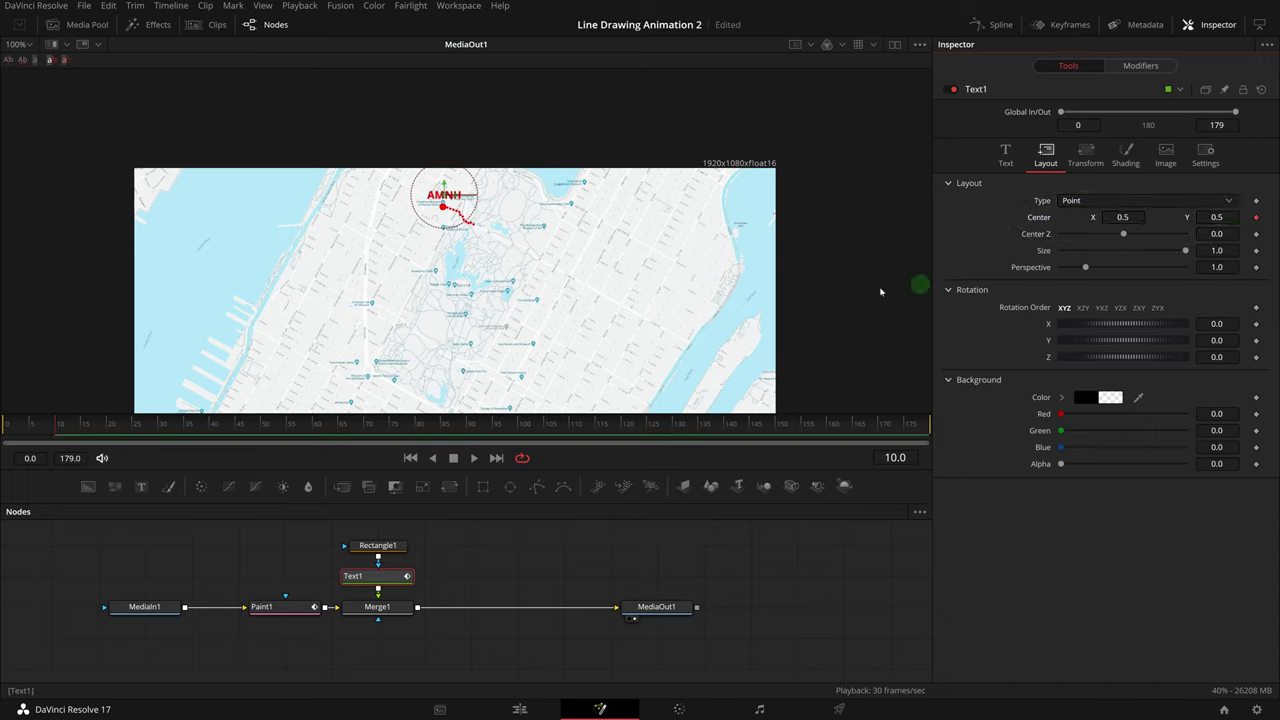
left_click(5, 427)
left_click_drag(1217, 217, 1203, 220)
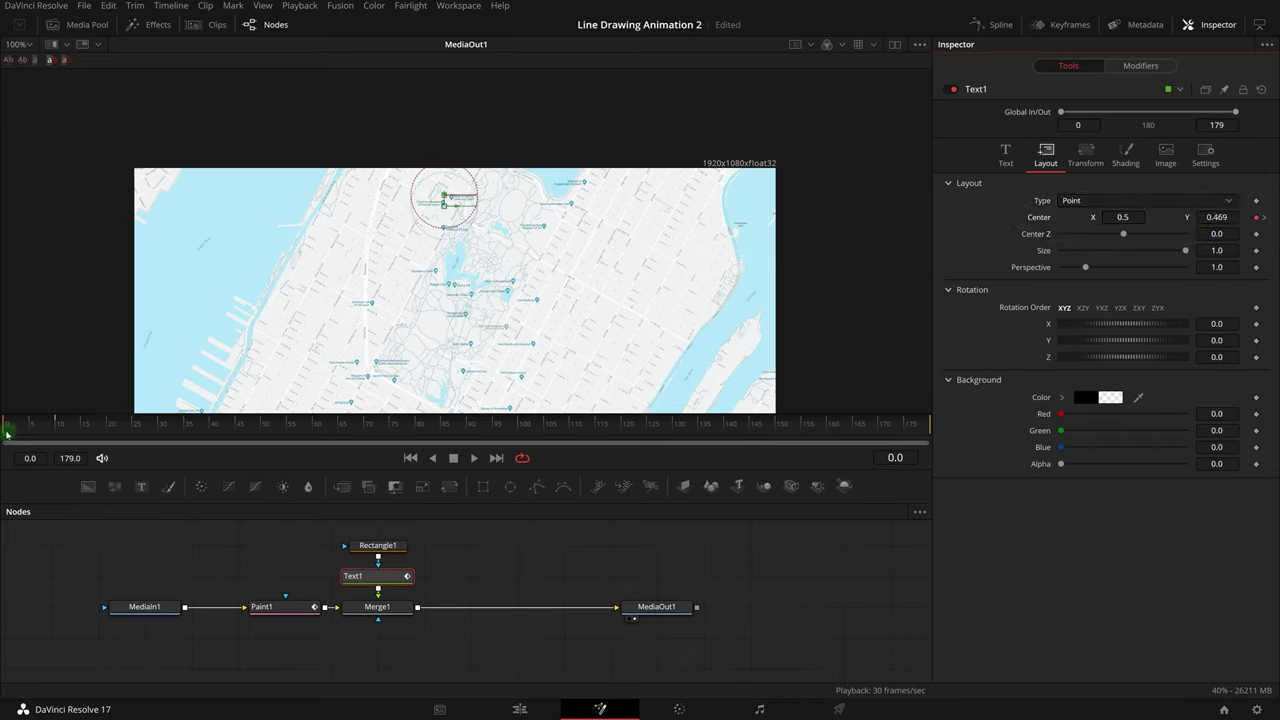
key("space")
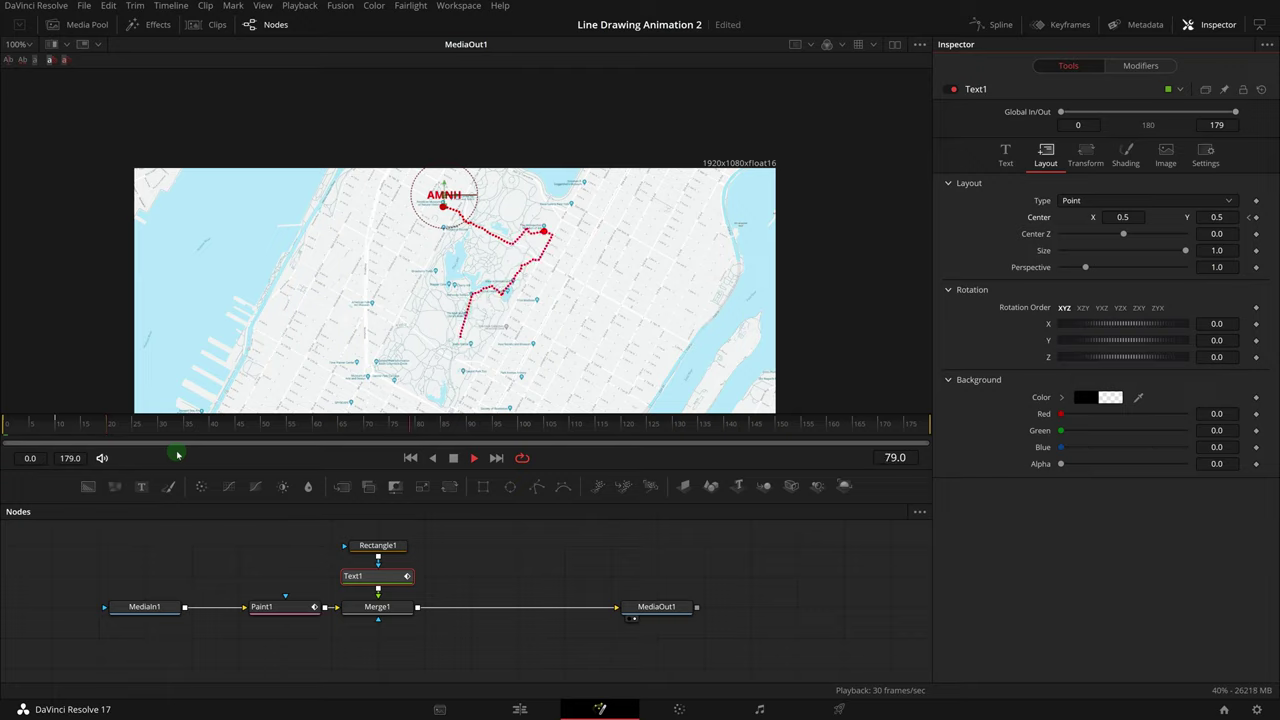
Step: Paste a copy of the AMNH label nodes and connect it into the composite through Merge2
left_click_drag(323, 538, 443, 588)
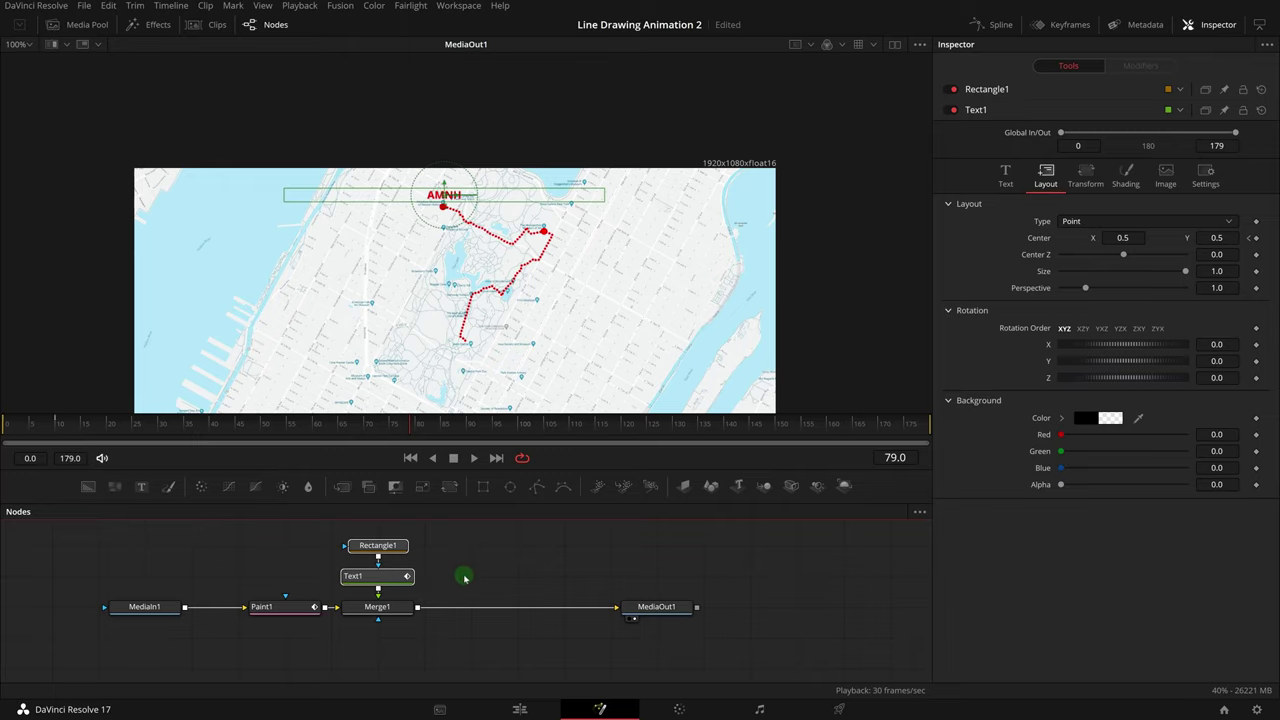
left_click(468, 562)
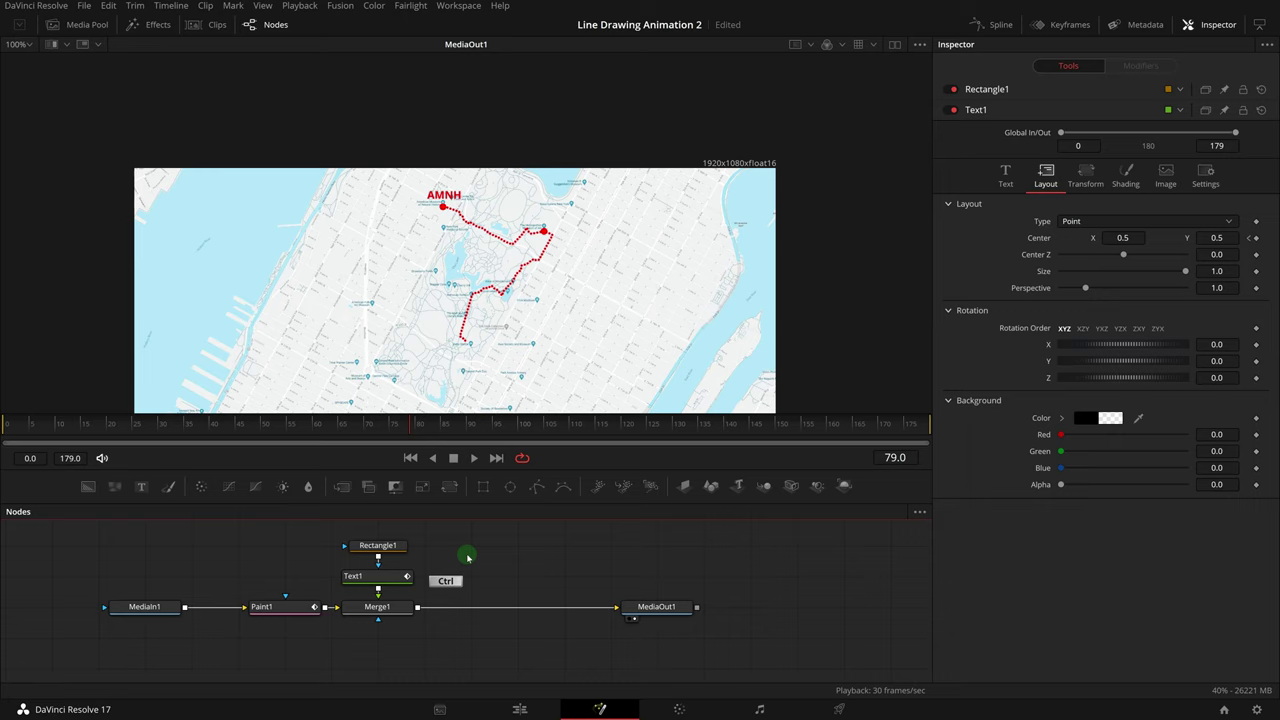
key("ctrl+v")
left_click_drag(510, 577, 471, 607)
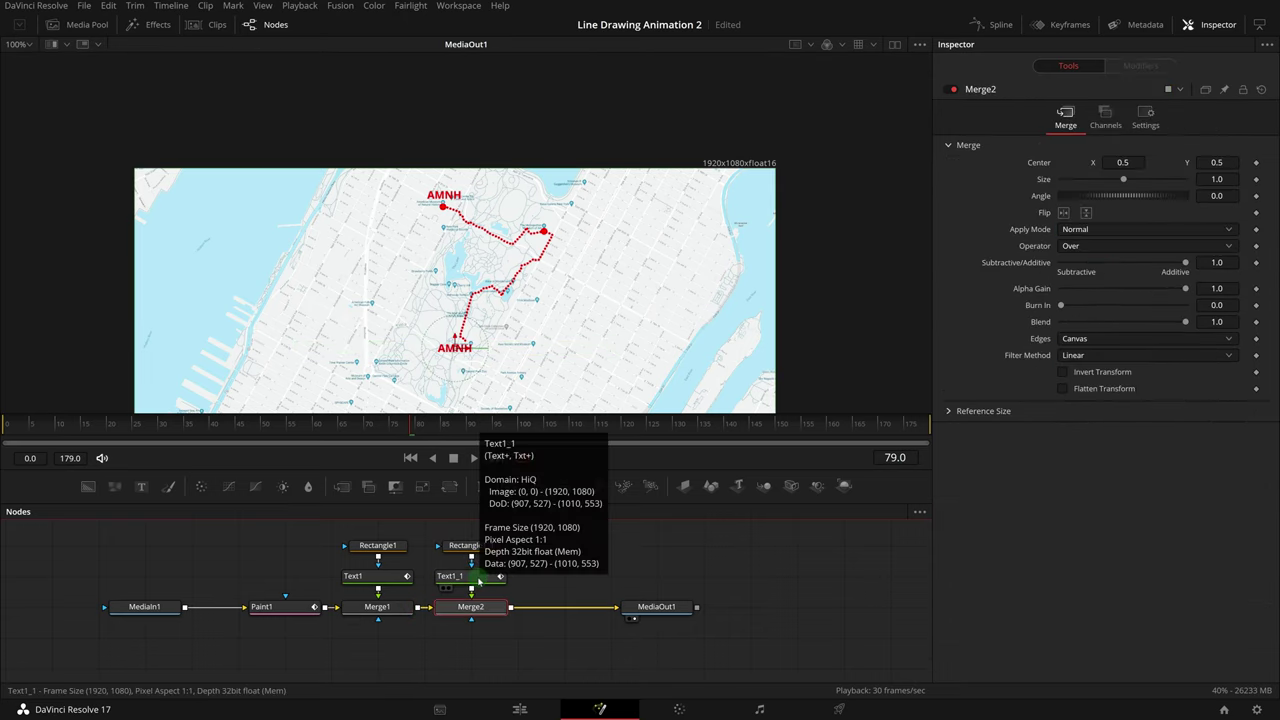
Step: Change the copied label's text to 'The MET'
left_click(478, 578)
left_click(1120, 253)
key("ctrl+a")
type("The MET")
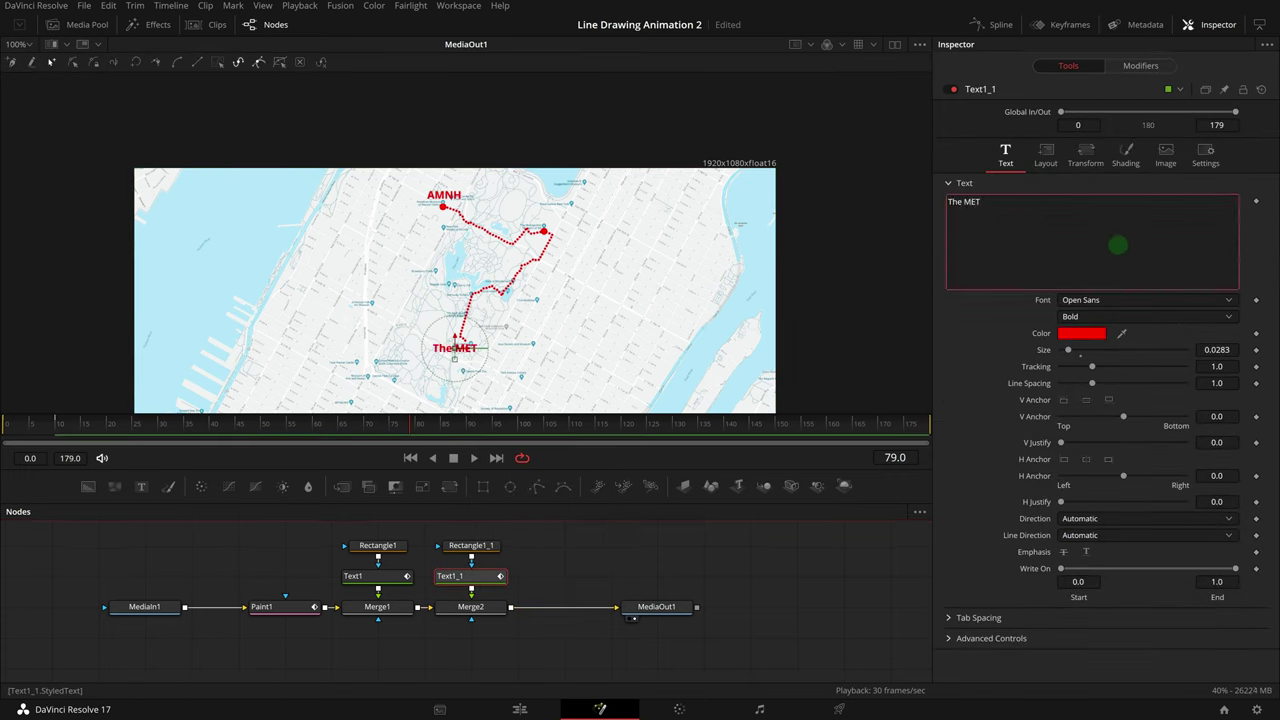
Step: Move The MET label's merge onto the route's second stop
left_click(475, 611)
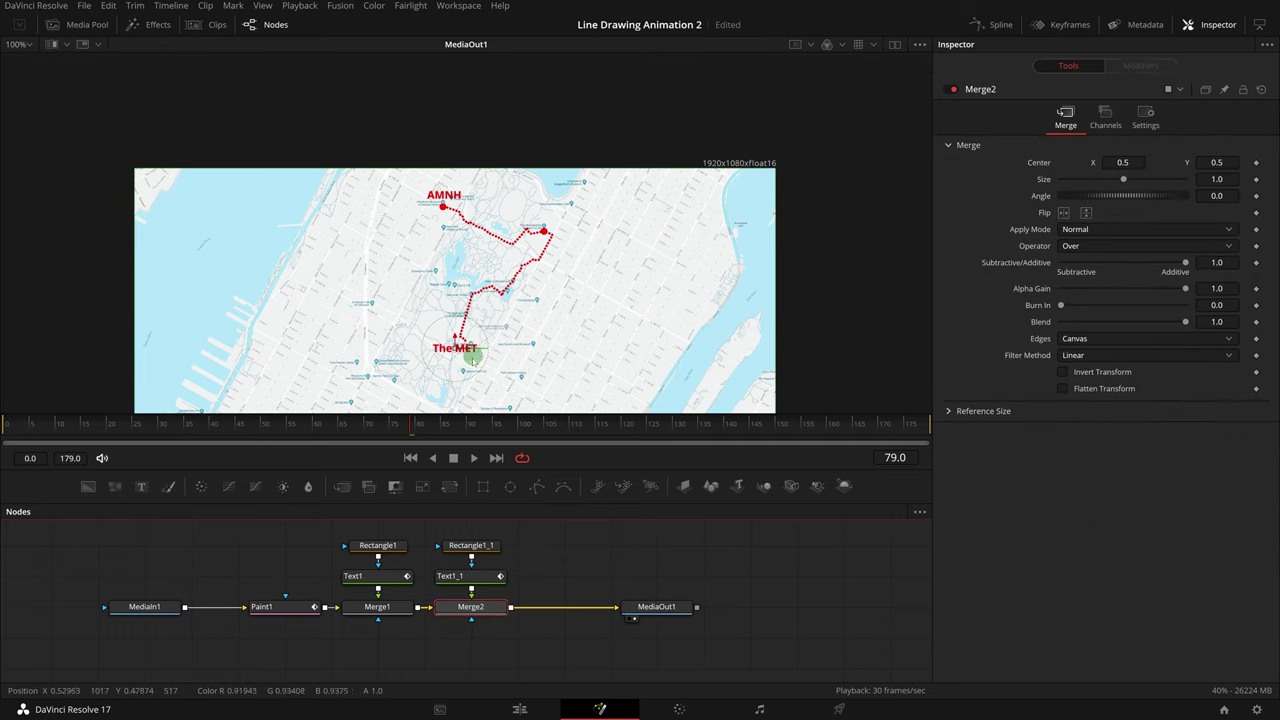
left_click_drag(472, 358, 545, 213)
left_click(480, 578)
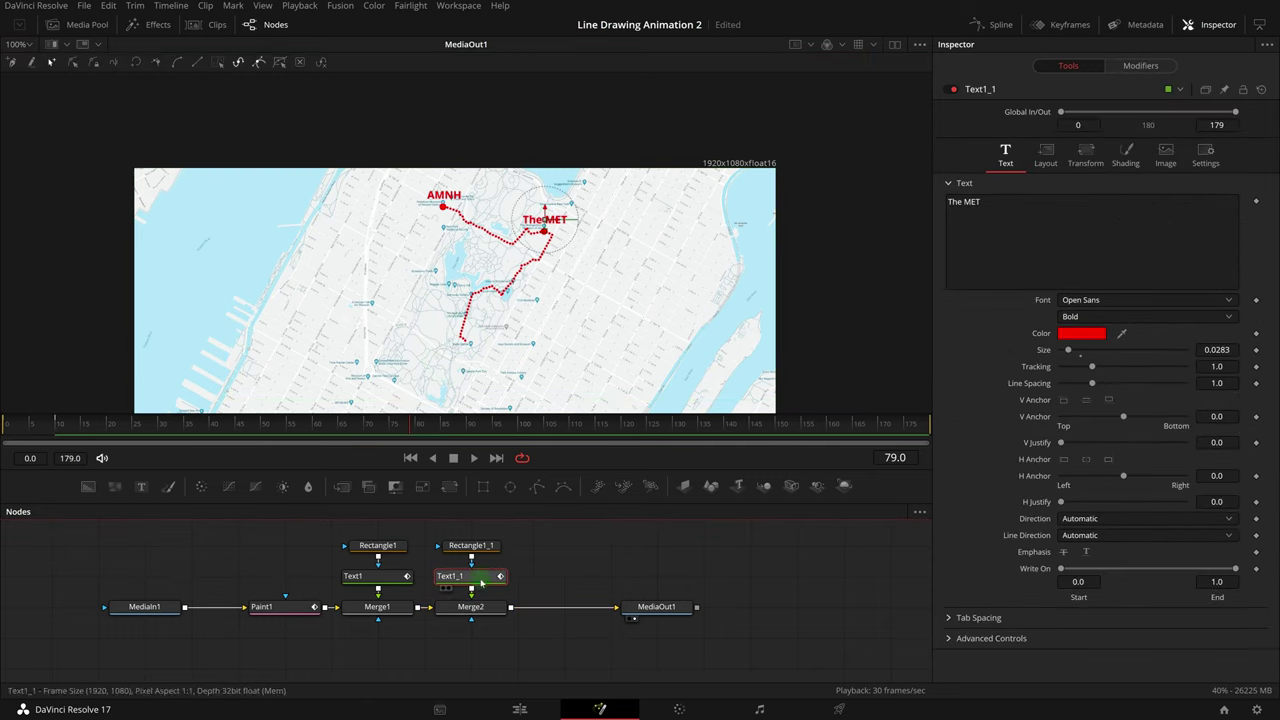
Step: Open an enlarged Keyframes panel showing Paint1 and The MET label nodes
left_click(1072, 26)
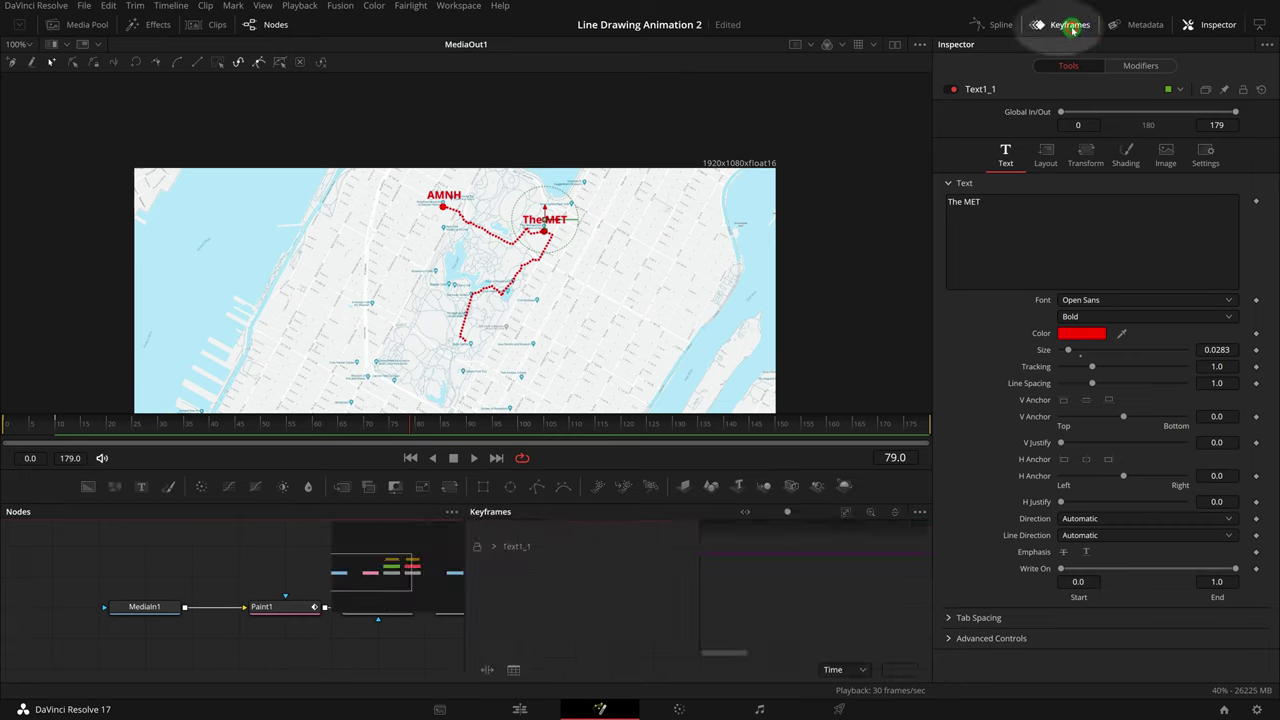
left_click(1258, 26)
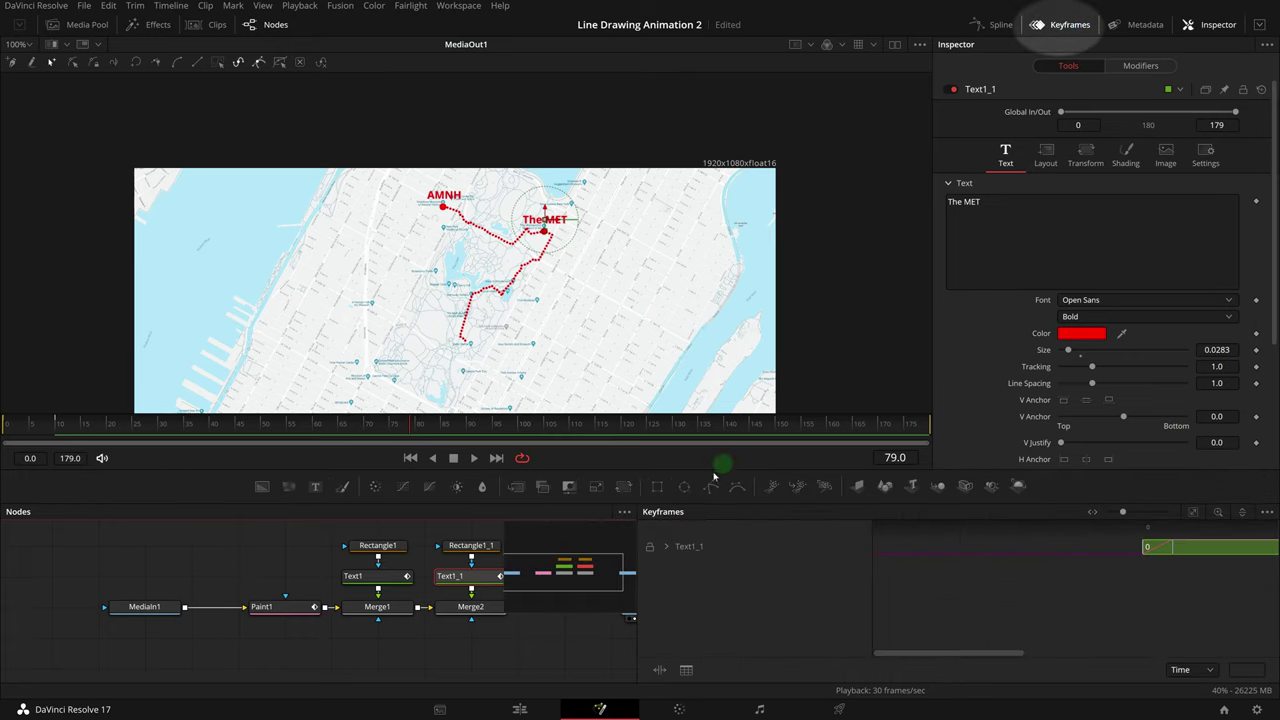
left_click(800, 592)
left_click(367, 570)
left_click(136, 618)
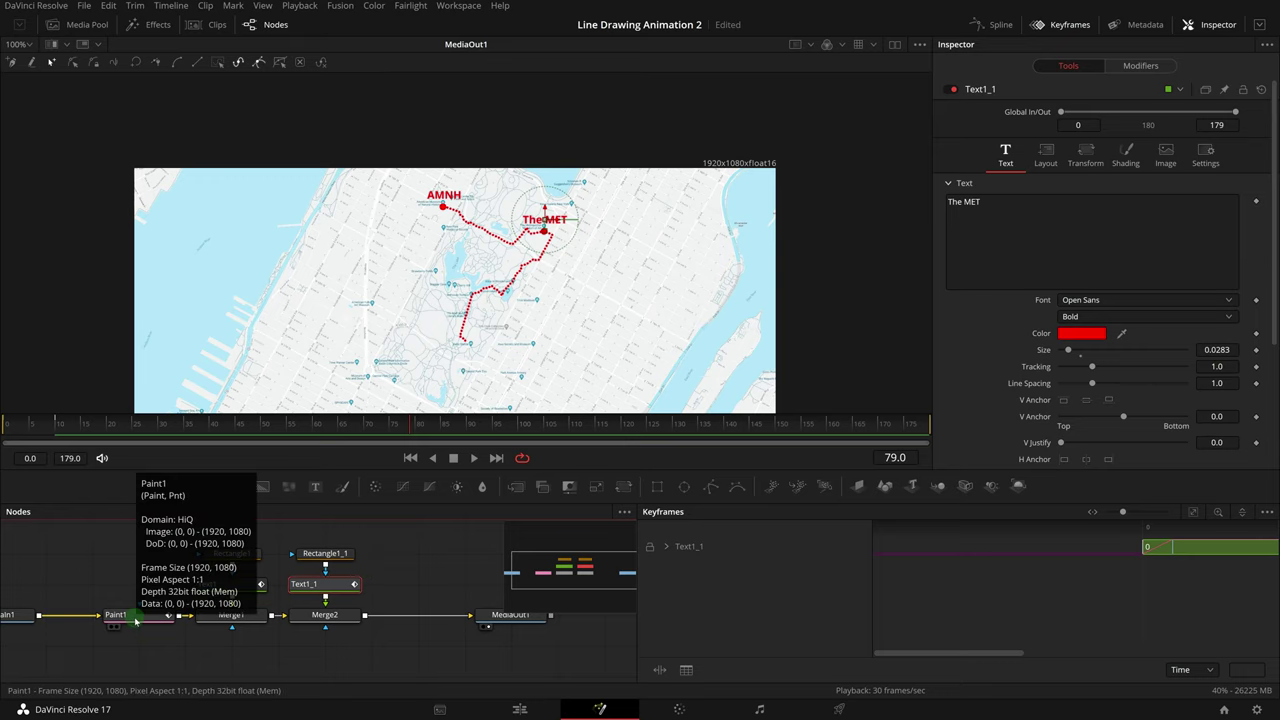
left_click(136, 620, "ctrl")
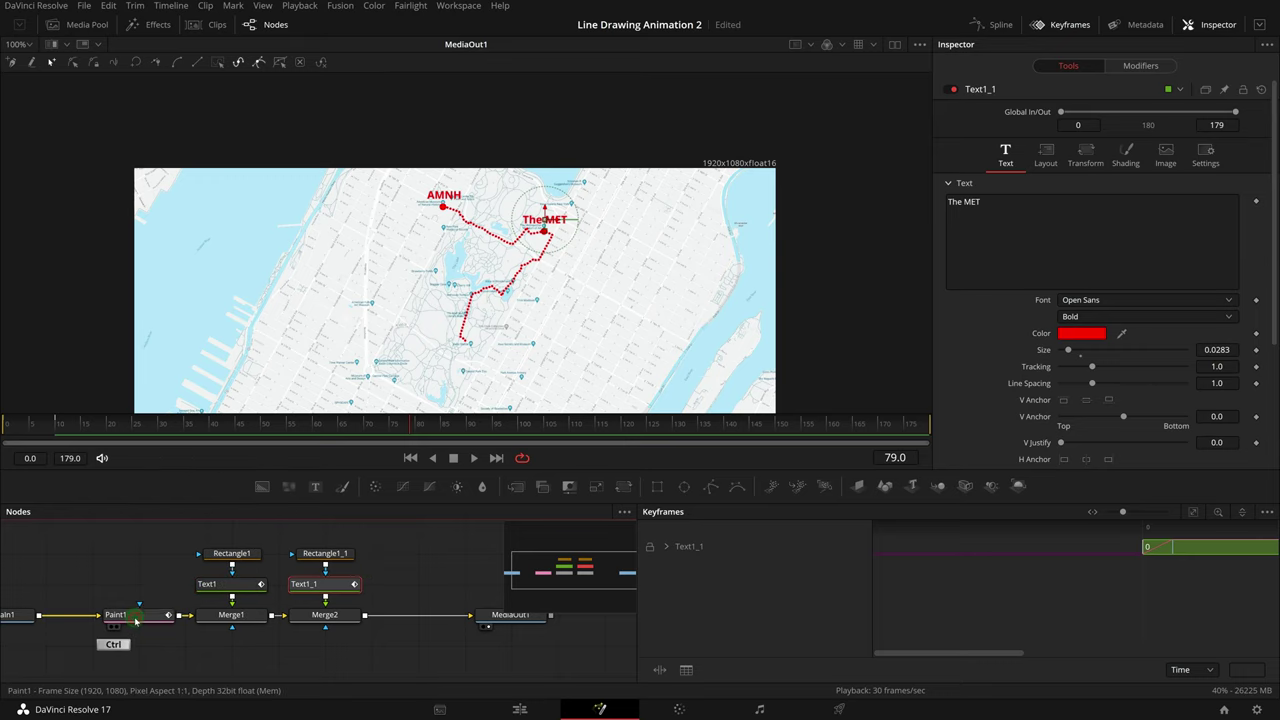
Step: Expand their tracks, zoom to fit, and drag The MET keyframe to frame 41
left_click(667, 547)
left_click(666, 579)
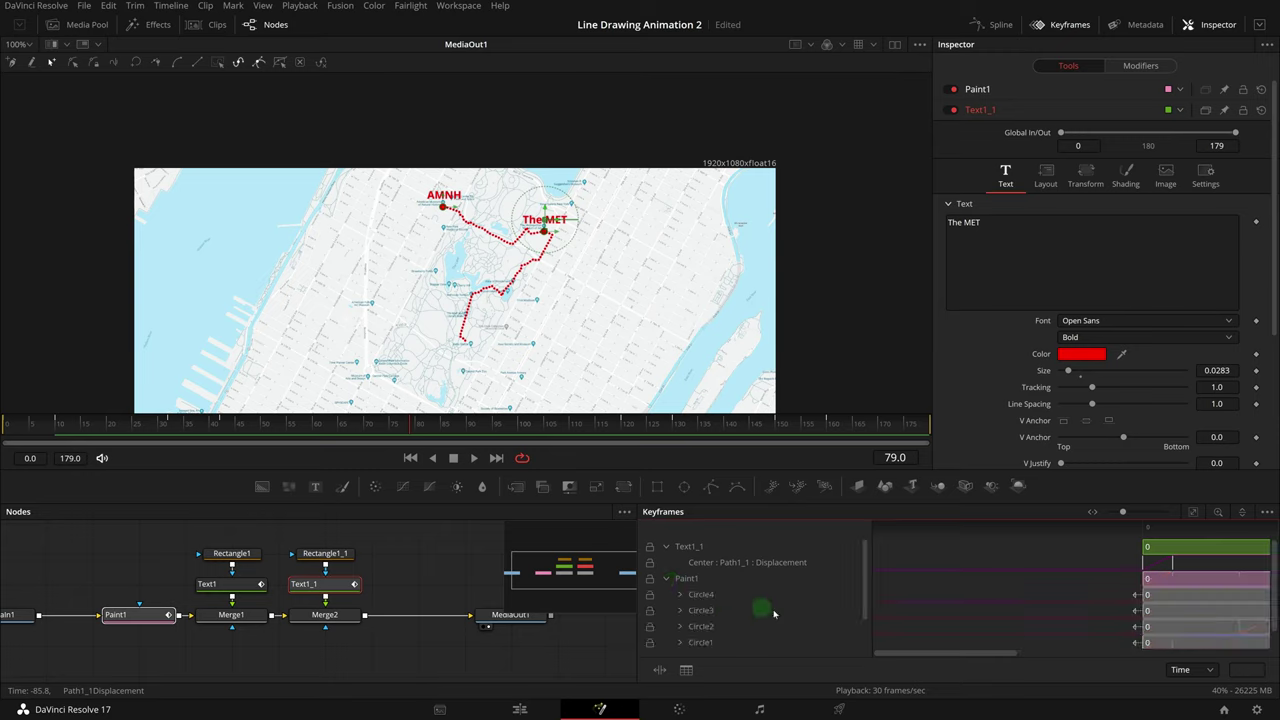
left_click(1193, 513)
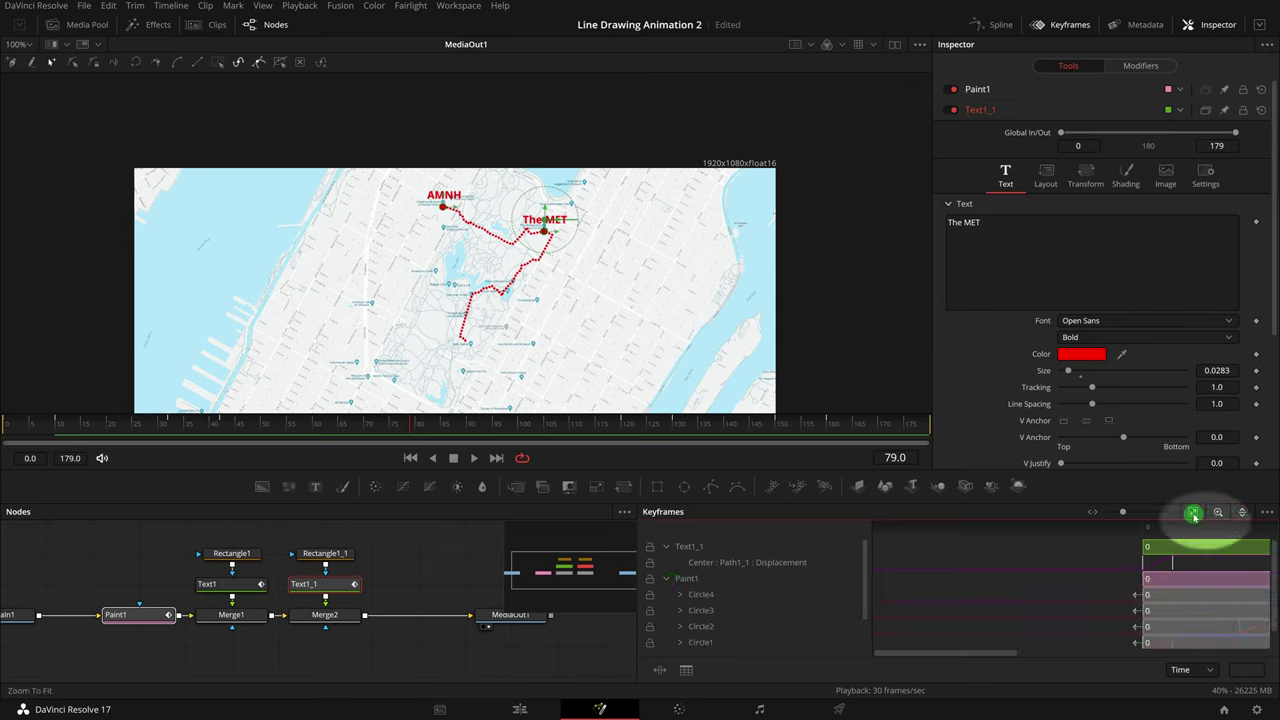
left_click(1193, 513)
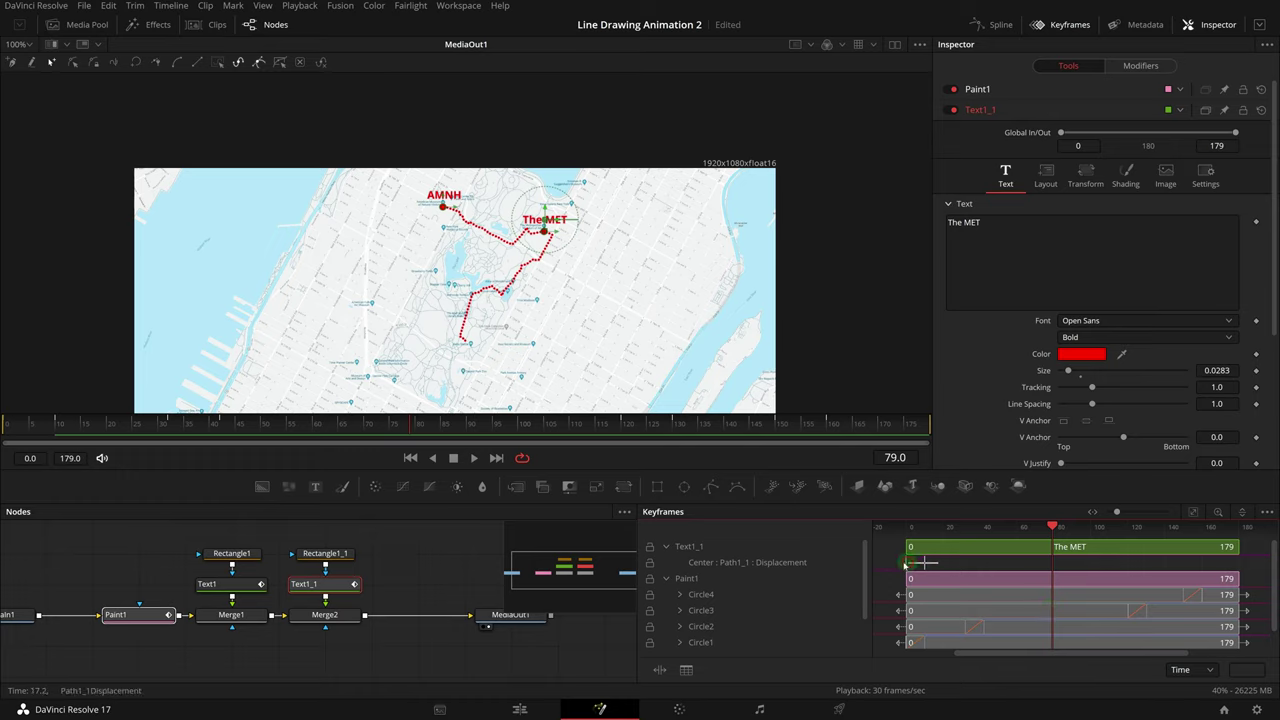
left_click_drag(928, 568, 983, 572)
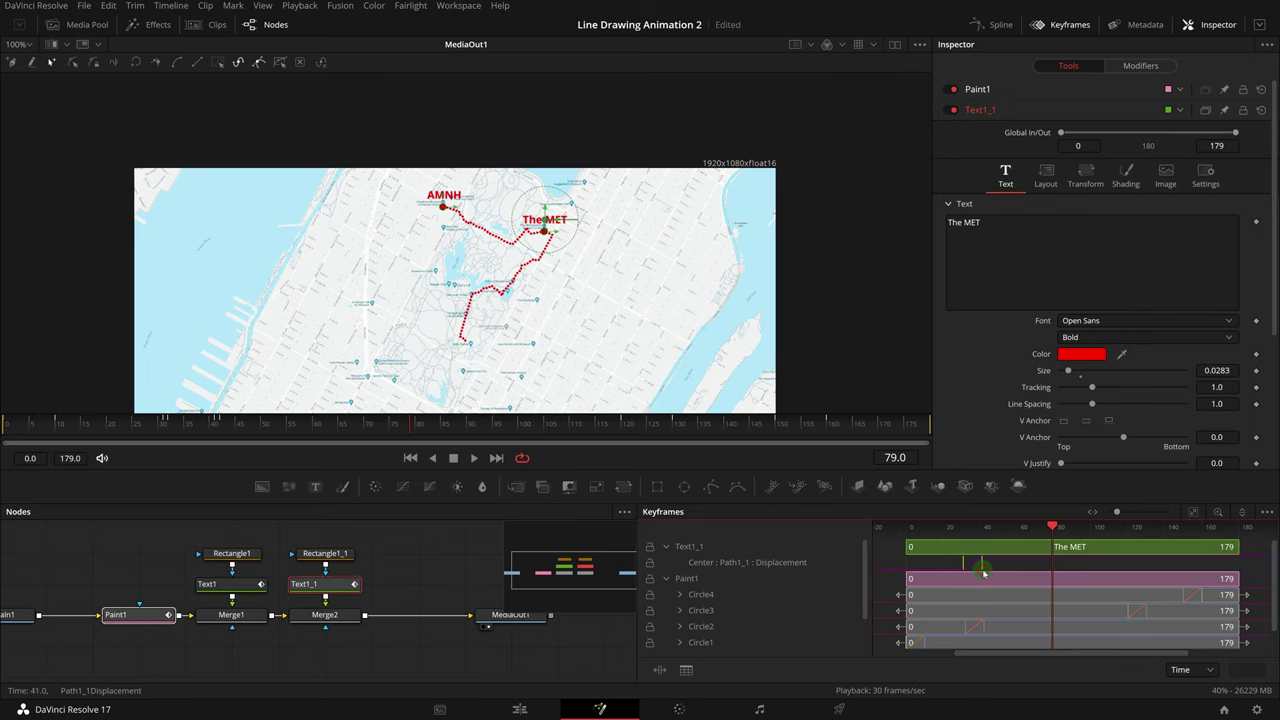
Step: Paste a third label copy and connect it into the composite via Merge3
key("ctrl+v")
left_click_drag(322, 587, 310, 556)
left_click_drag(400, 616, 540, 616)
left_click_drag(287, 616, 215, 616)
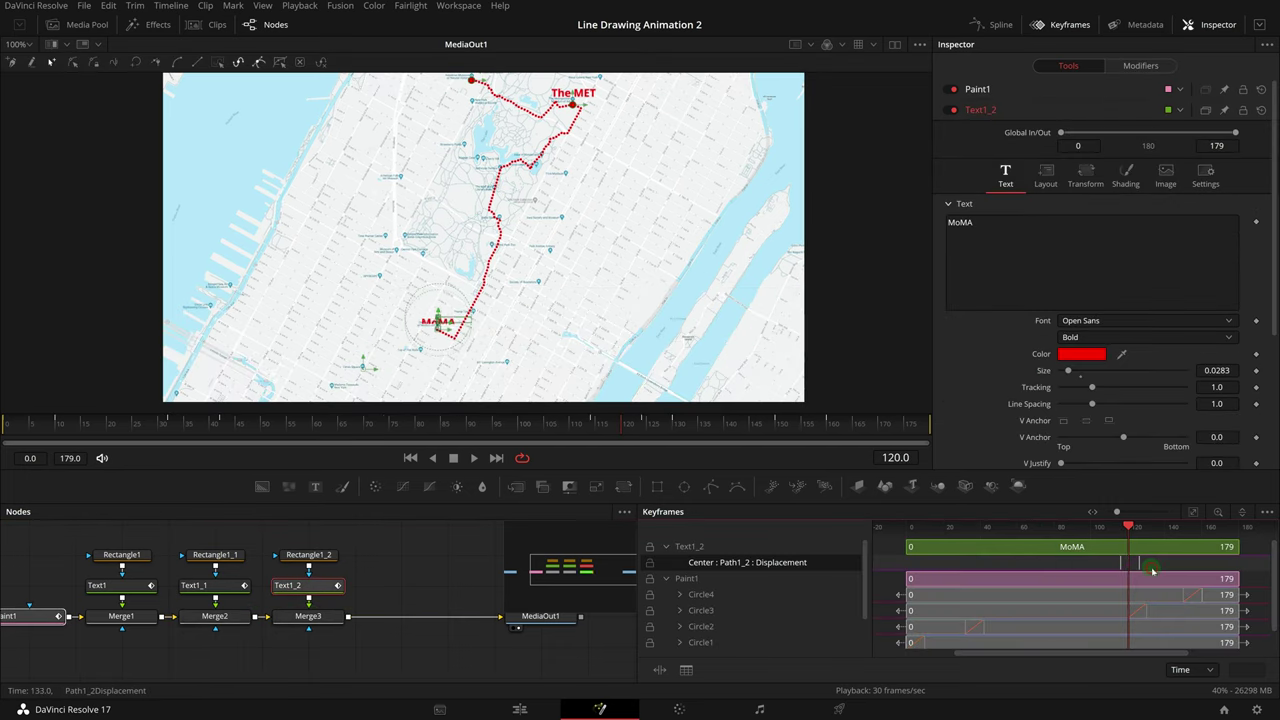
Step: Paste a fourth label copy, connect it via Merge4, and place it on its stop
key("ctrl+v")
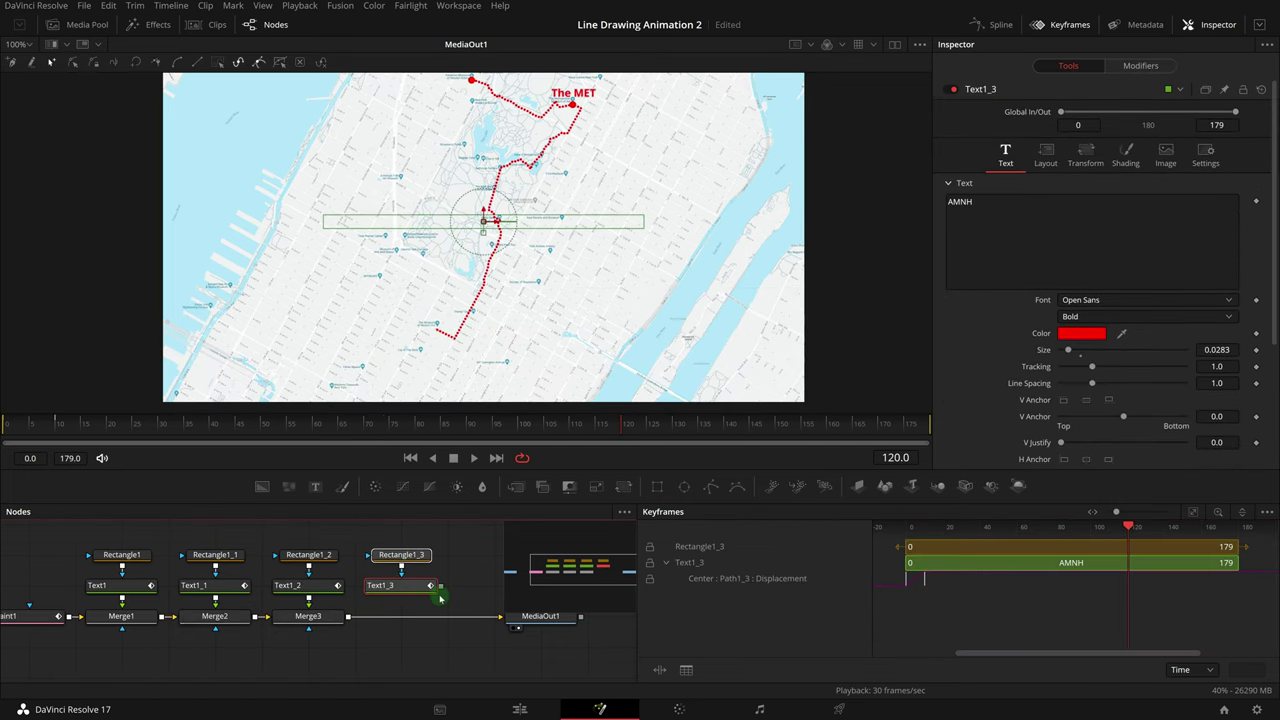
left_click_drag(438, 594, 440, 616)
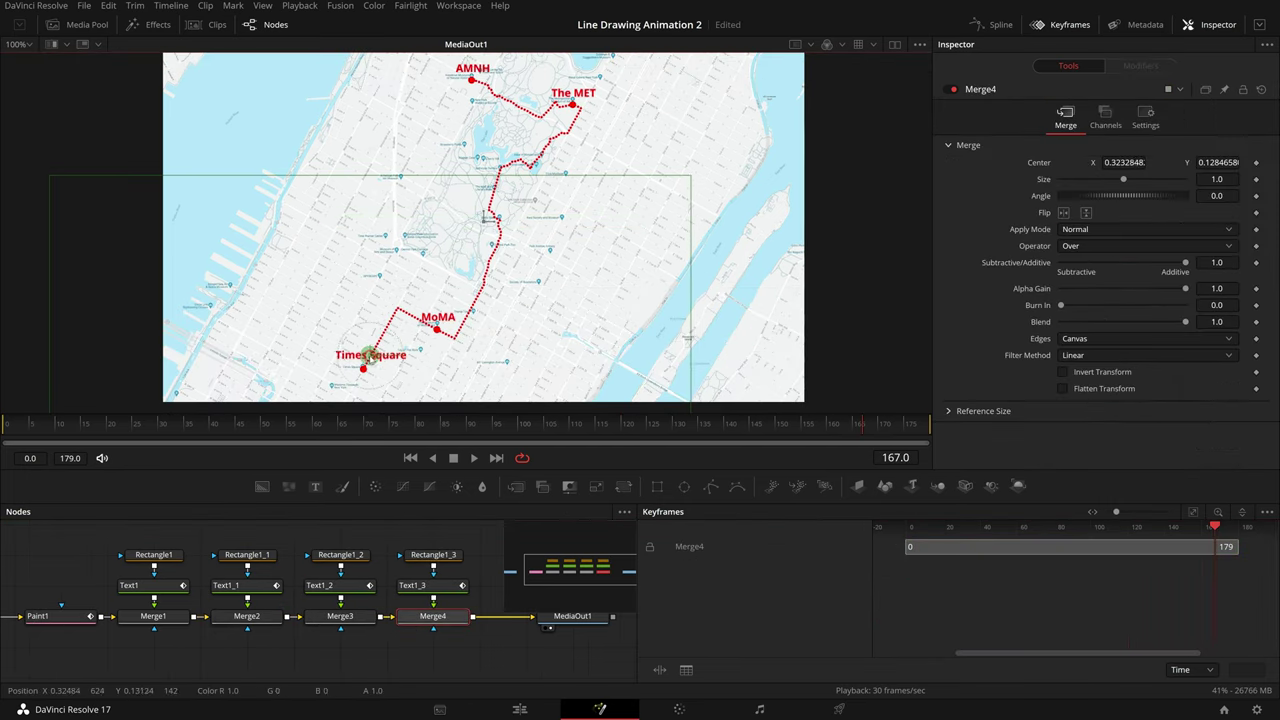
left_click_drag(368, 354, 363, 357)
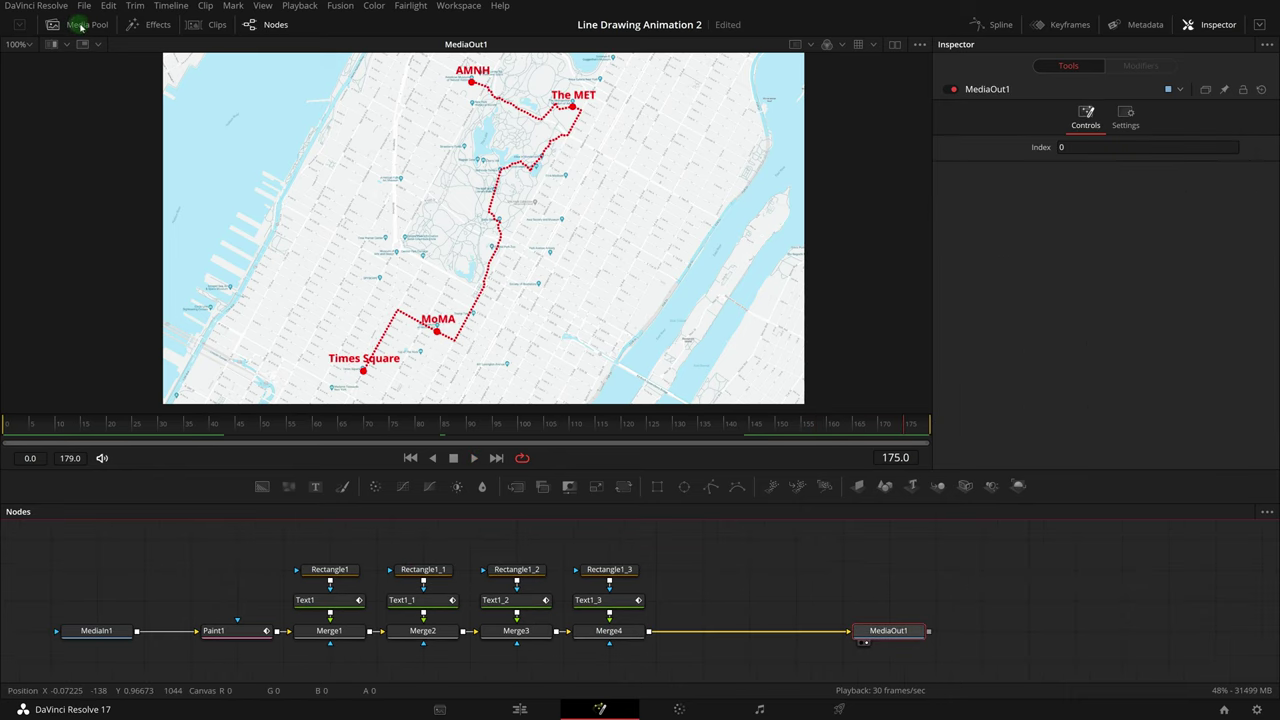
Step: Drop the Walk clip from the Media Pool into the composite and shrink its Merge5 size to about 0.37
left_click(78, 24)
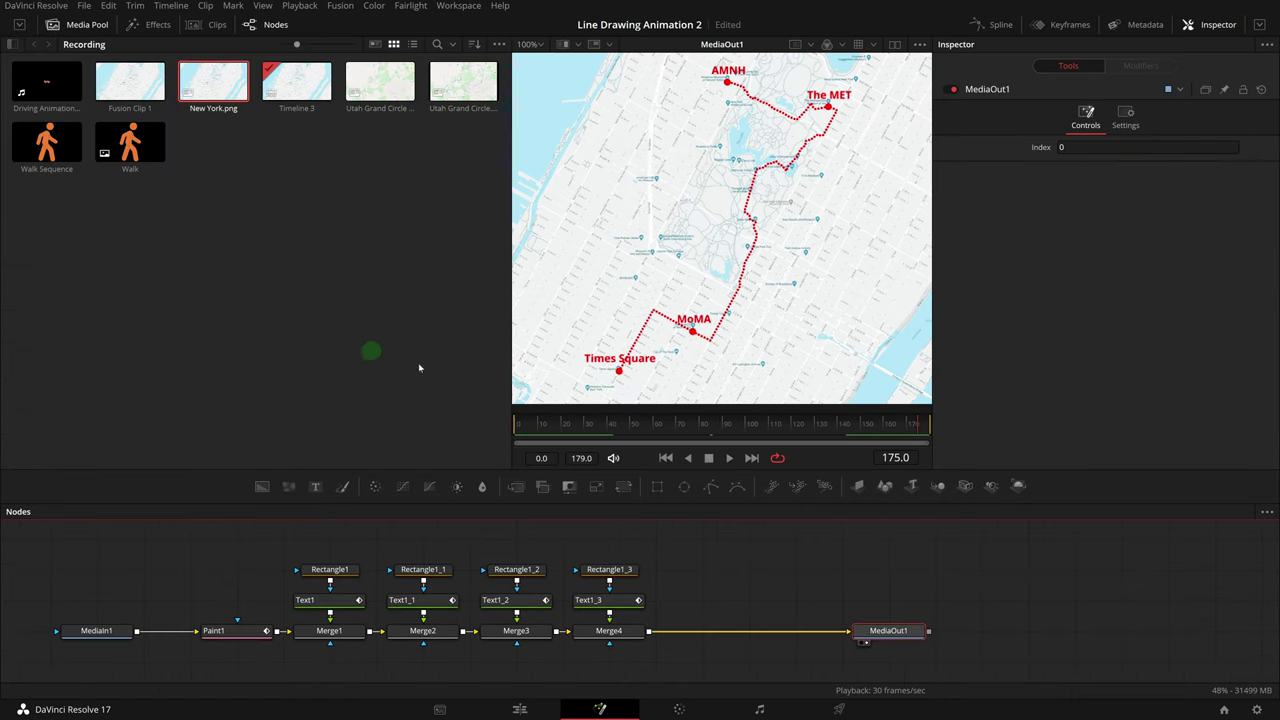
left_click_drag(138, 145, 650, 633)
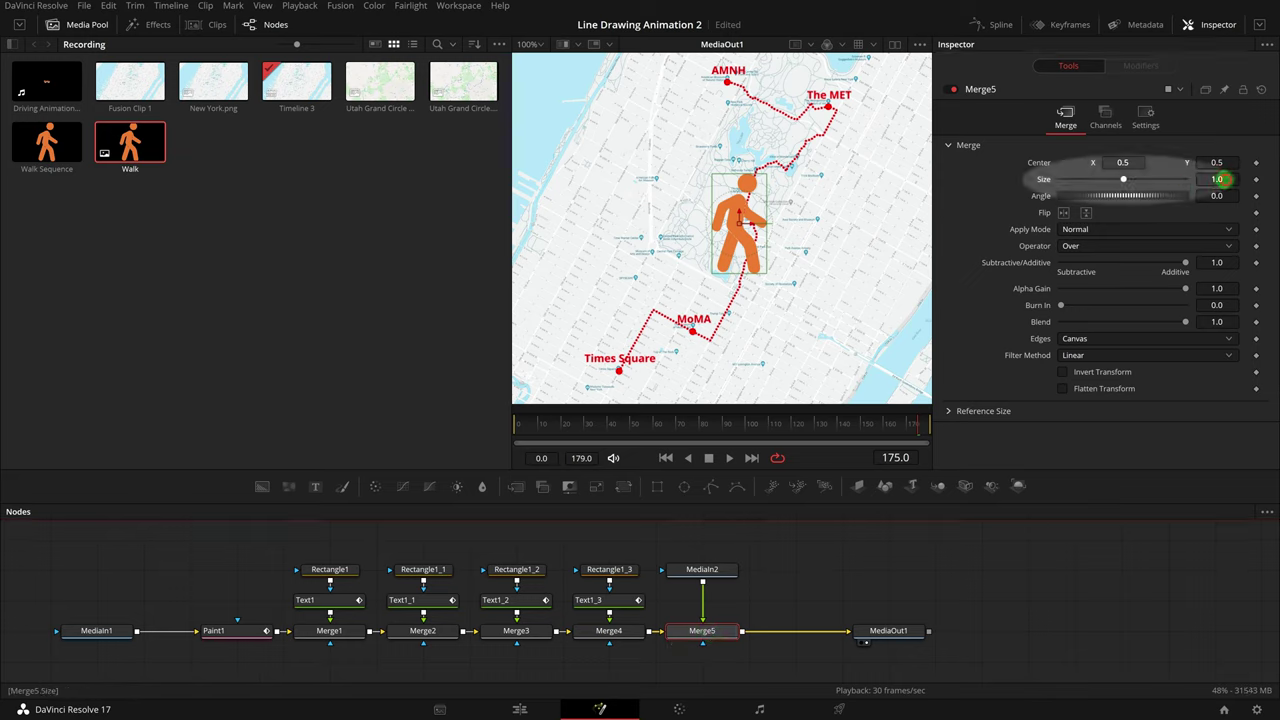
left_click_drag(1217, 179, 740, 228)
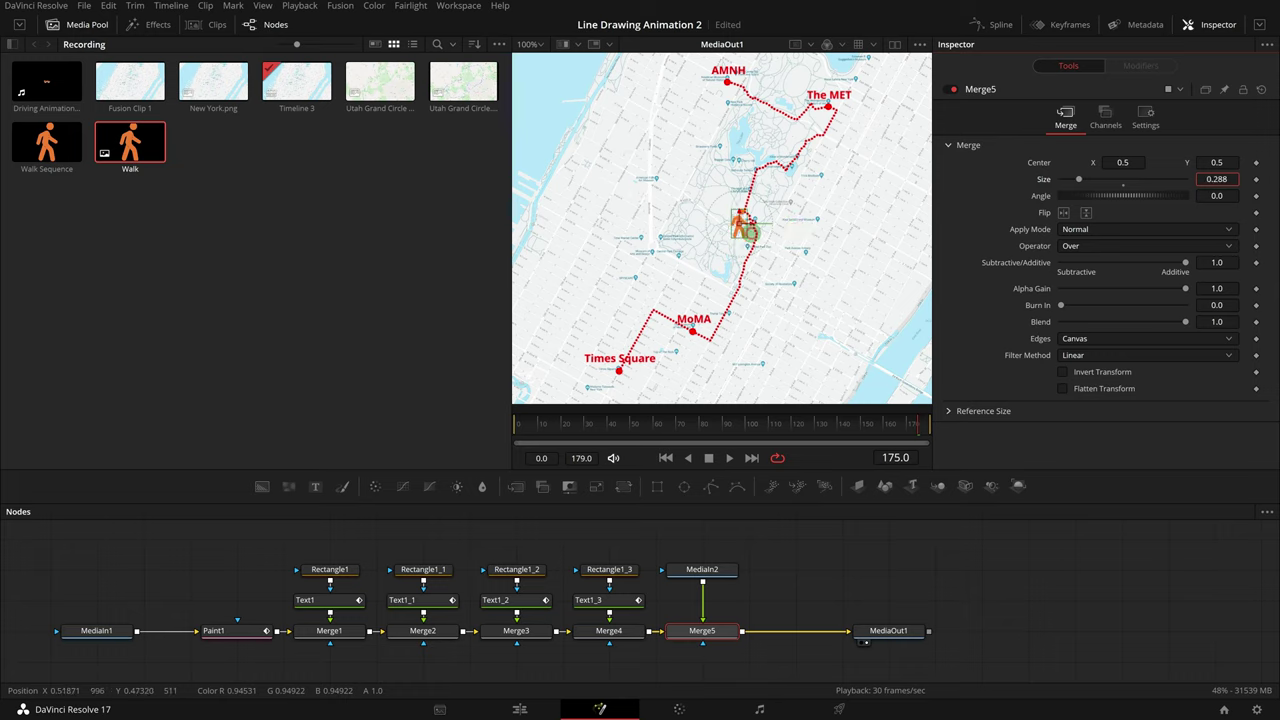
Step: Animate the walker's Merge5 Center along a Path2 modifier
right_click(1040, 165)
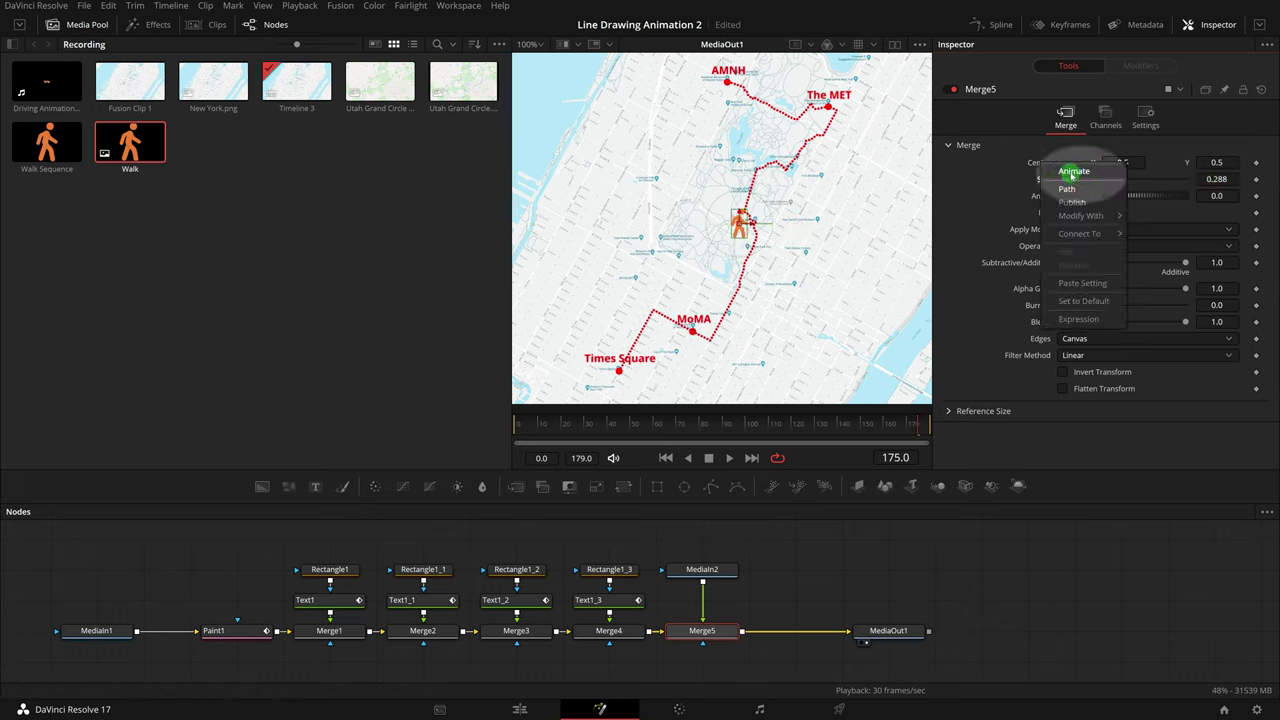
left_click(1074, 172)
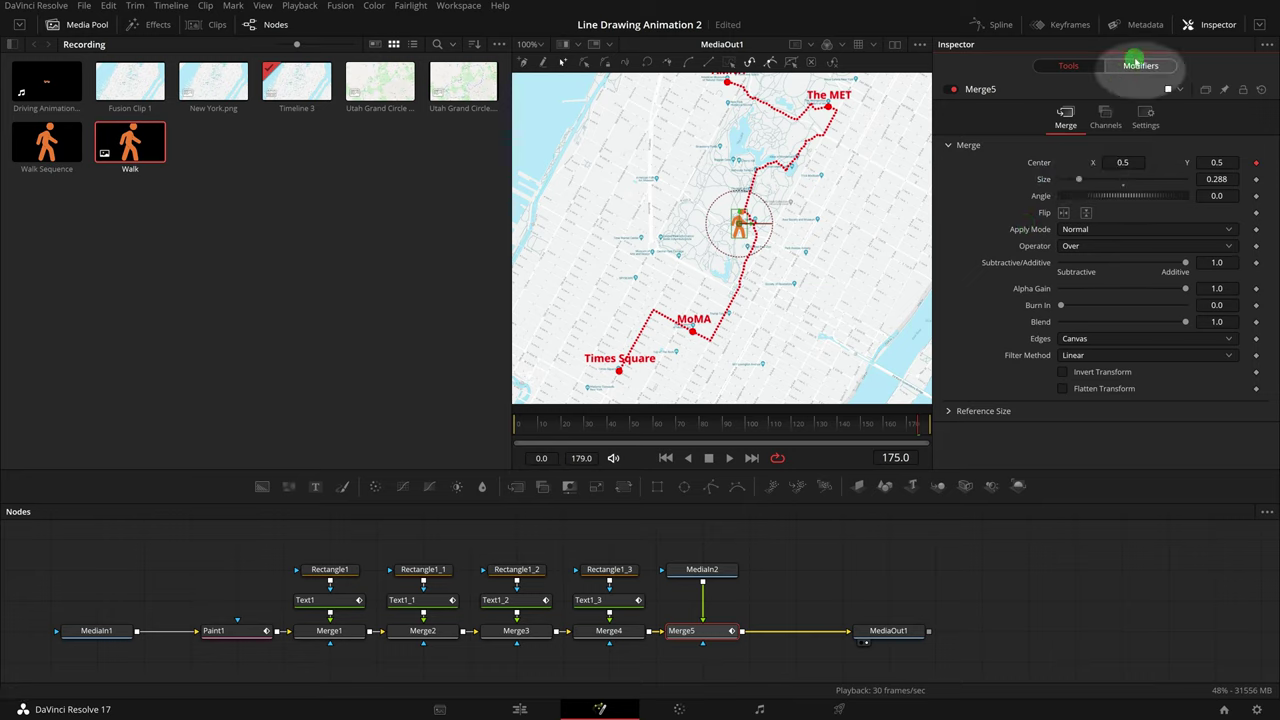
left_click(1137, 62)
Step: Remove the path's displacement animation and bring up Connect To options for its shape
left_click(1027, 252)
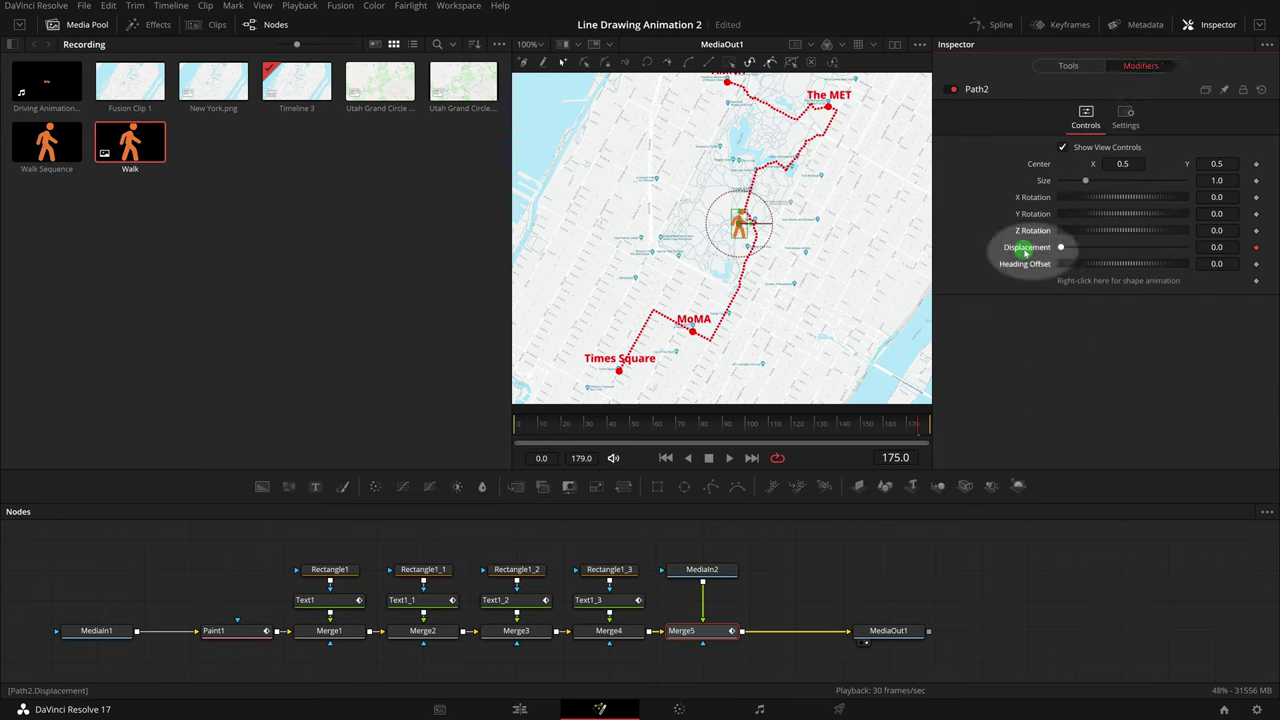
right_click(1027, 252)
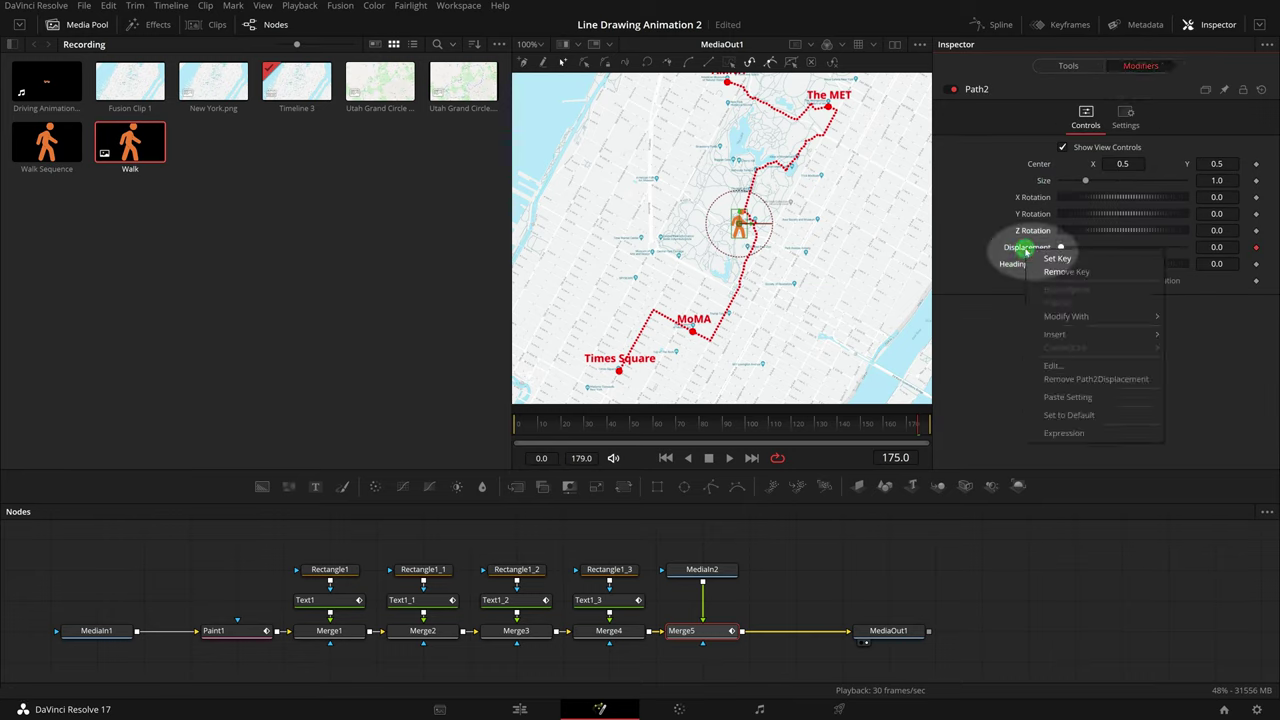
left_click(1066, 379)
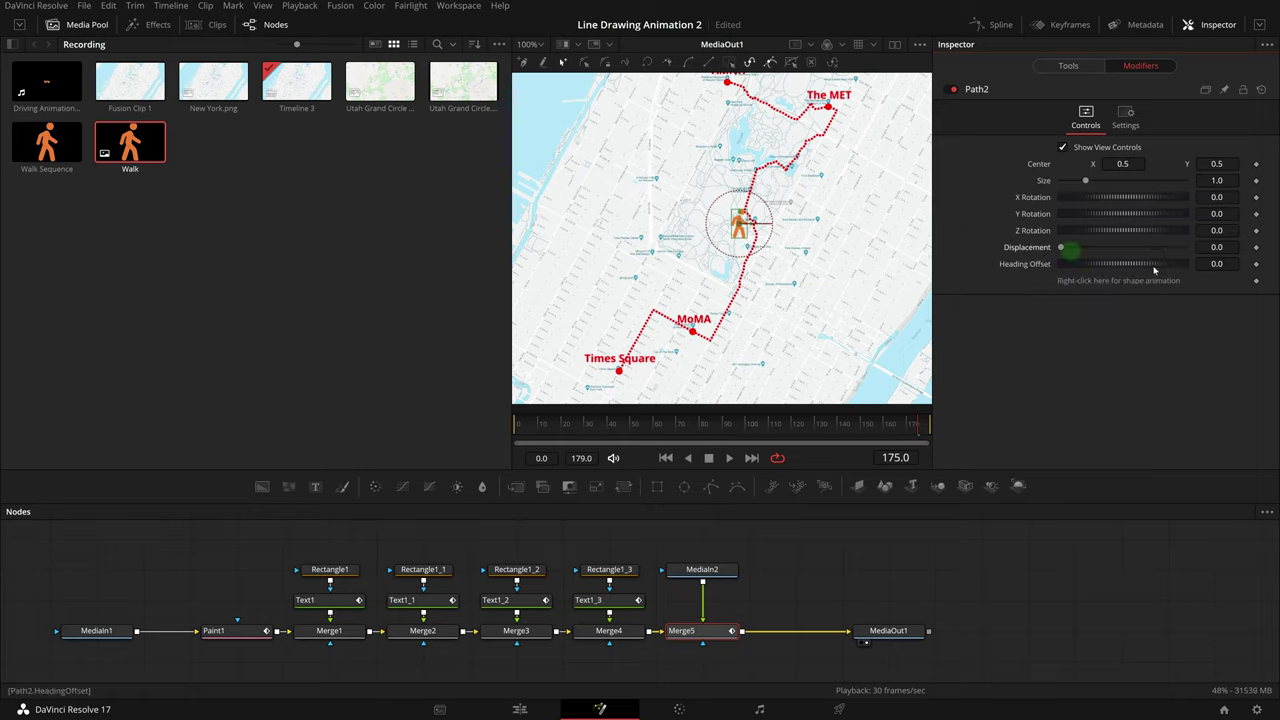
right_click(1080, 286)
left_click(1137, 368)
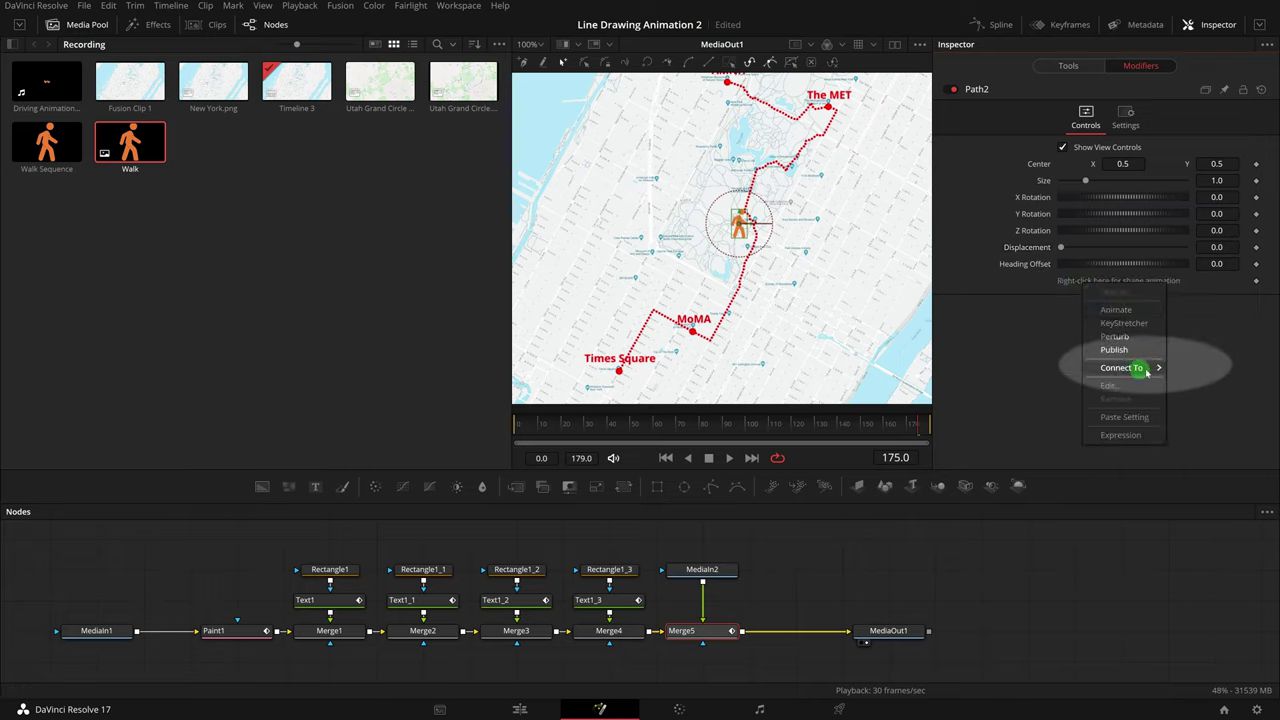
Step: Publish the WalkingTour stroke's polyline from the Paint1 node's modifiers
left_click(1030, 356)
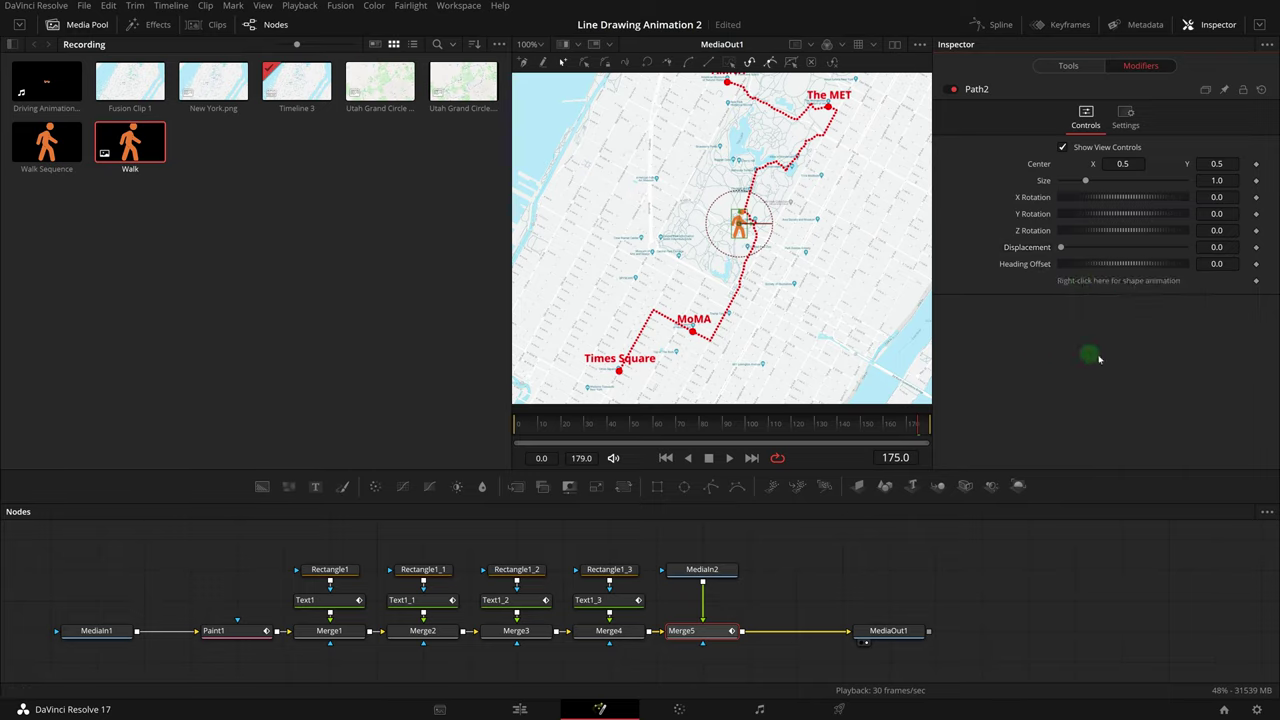
left_click(215, 631)
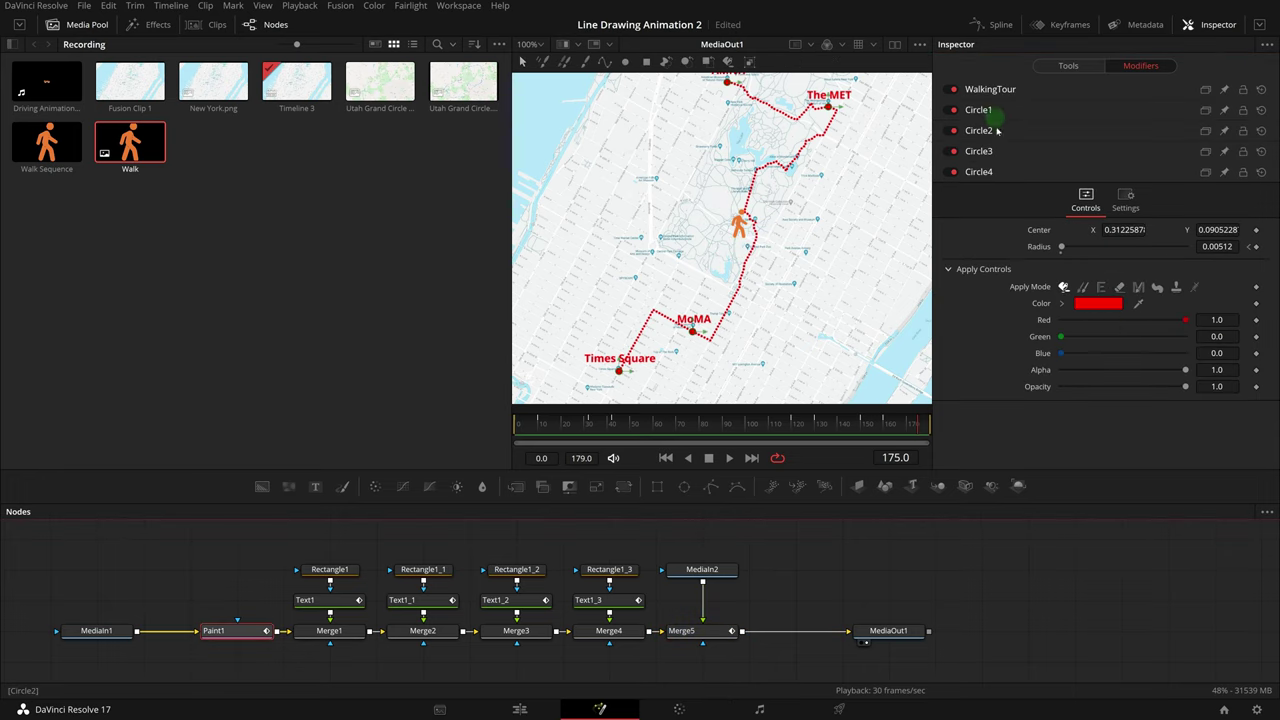
left_click(990, 90)
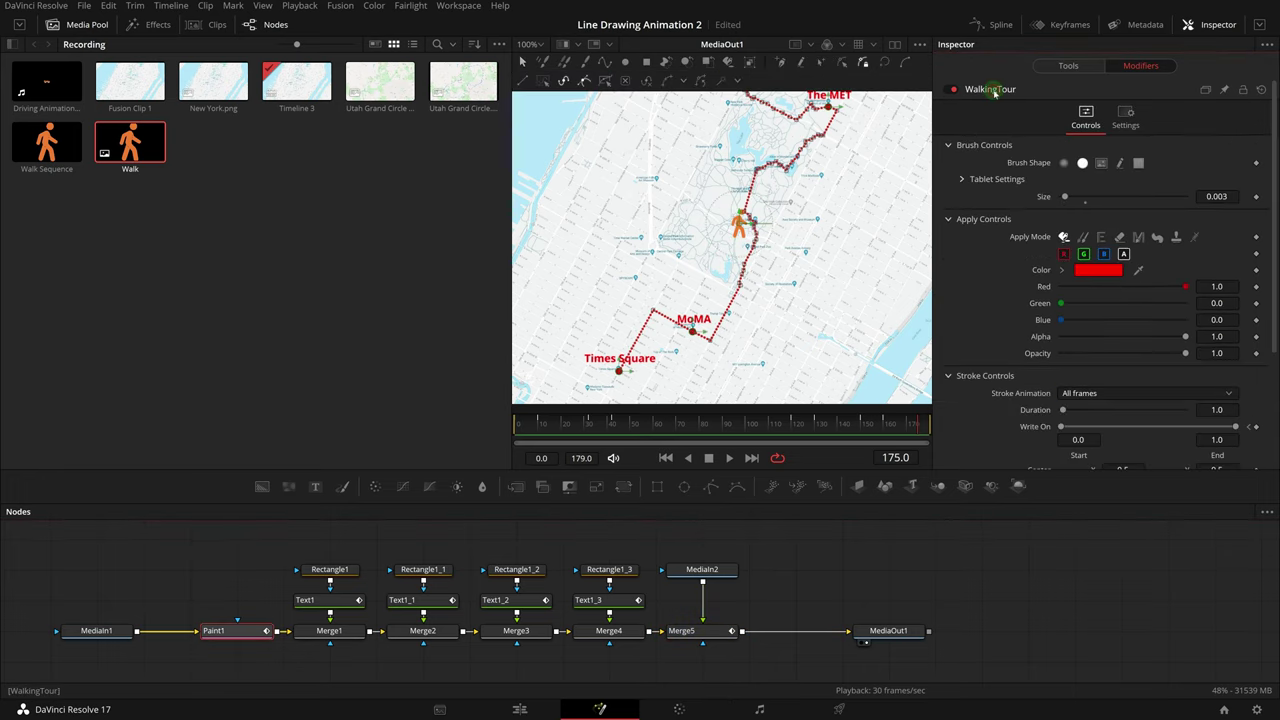
scroll(1175, 399, "down", 4)
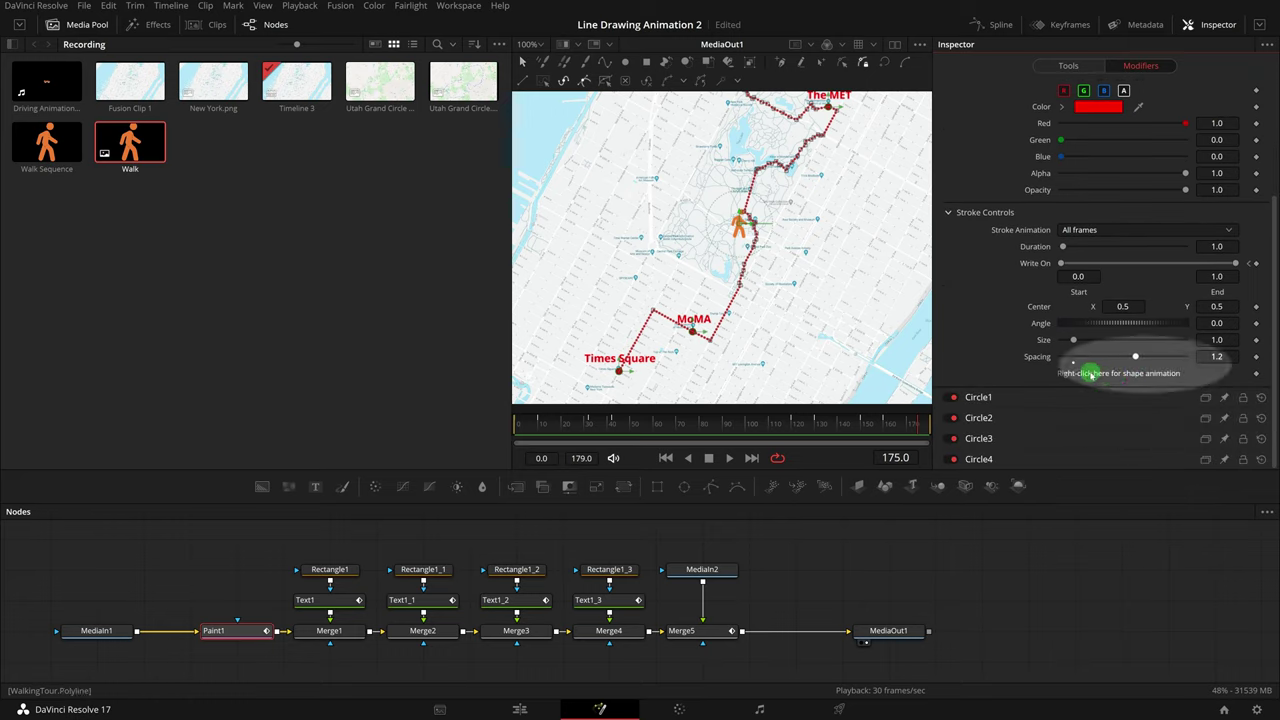
right_click(1091, 374)
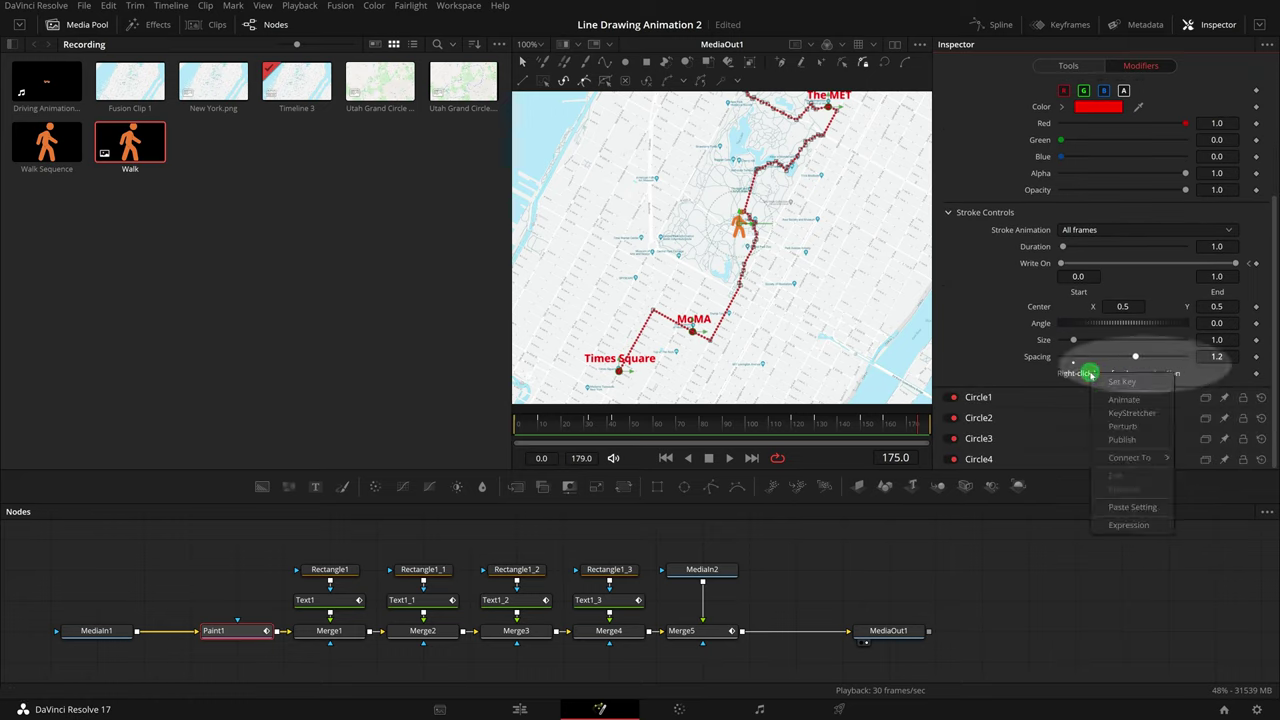
left_click(1121, 440)
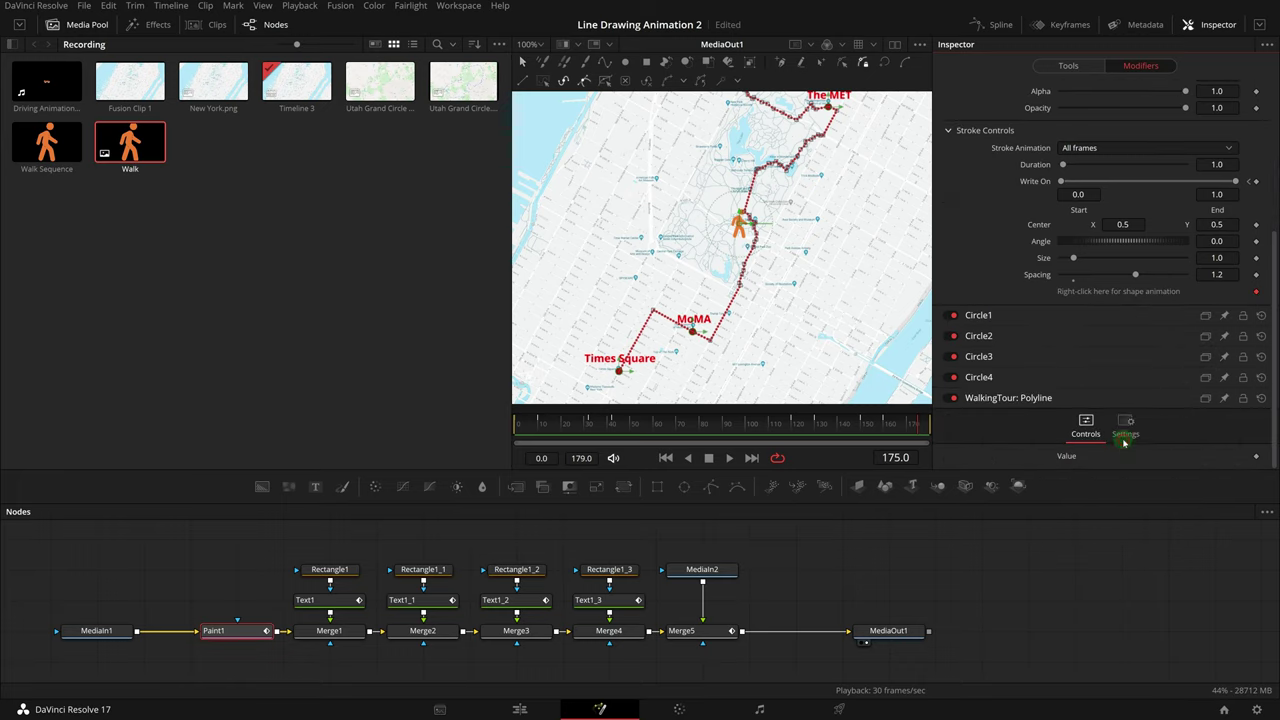
scroll(1110, 141, "down", 2)
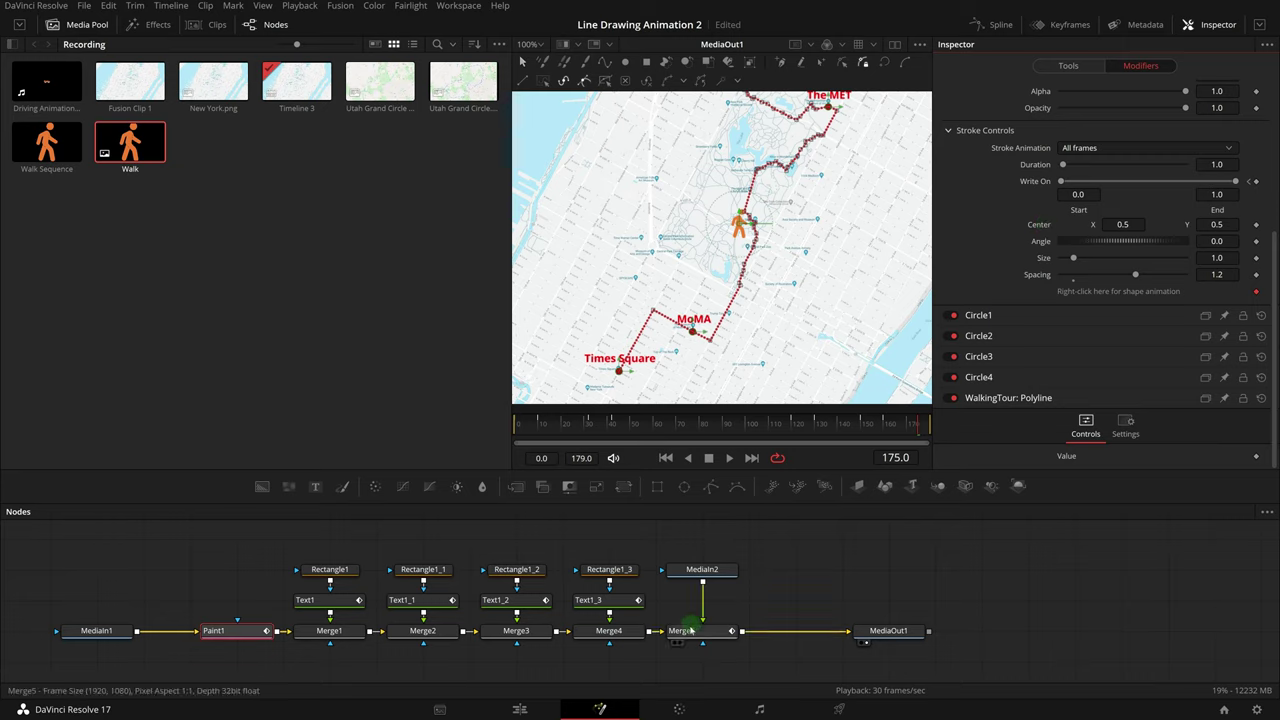
Step: Connect Merge5's Path2 shape to WalkingTour: Polyline and test by sliding the walker along it
left_click(690, 631)
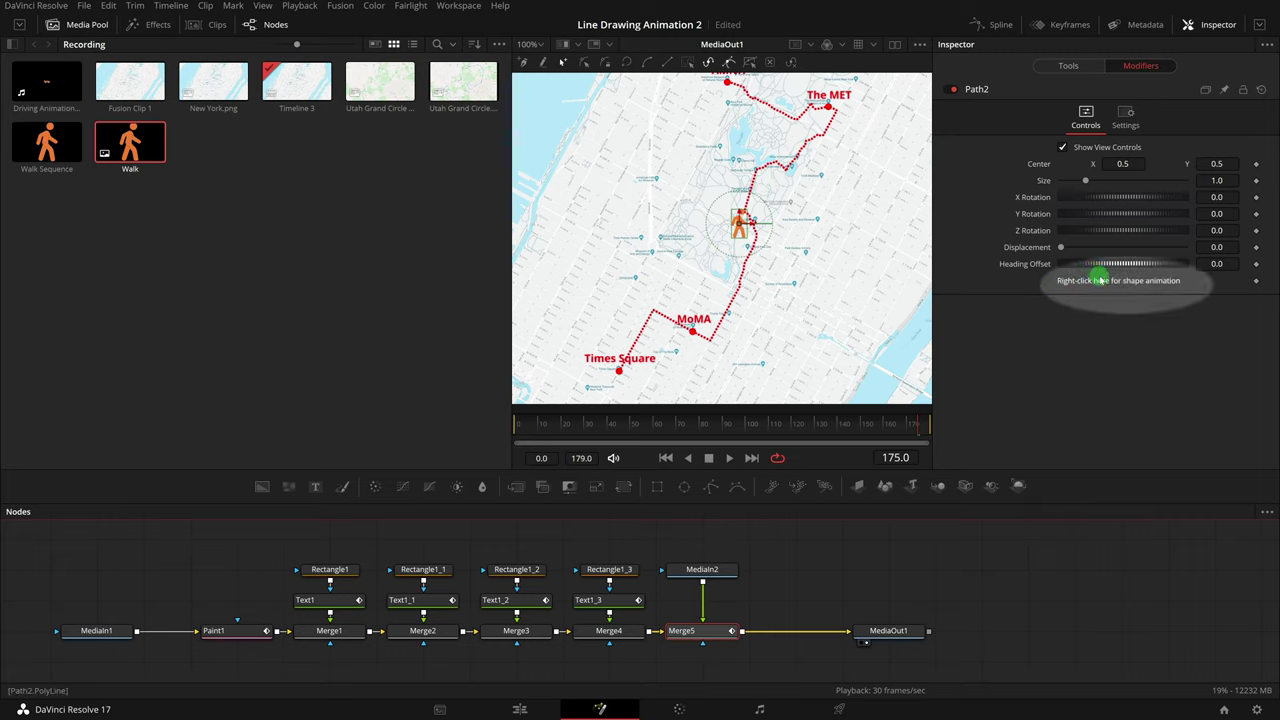
right_click(1100, 281)
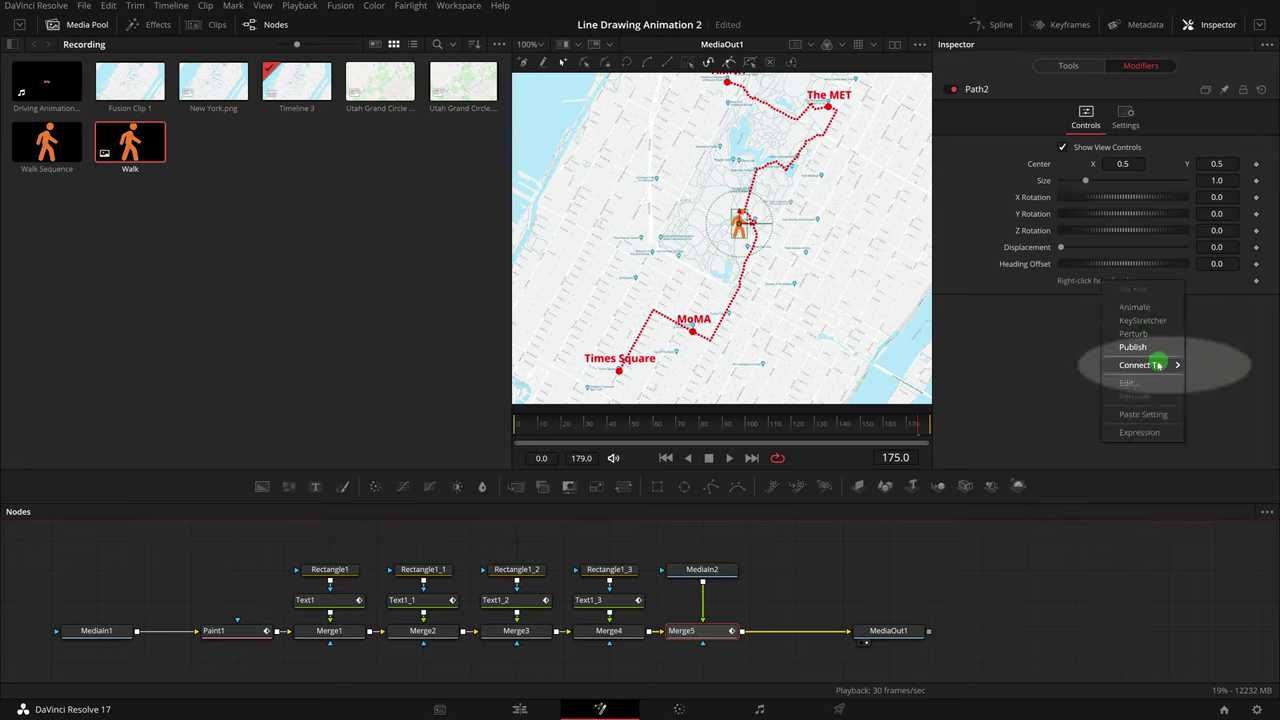
mouse_move(1137, 368)
mouse_move(1097, 368)
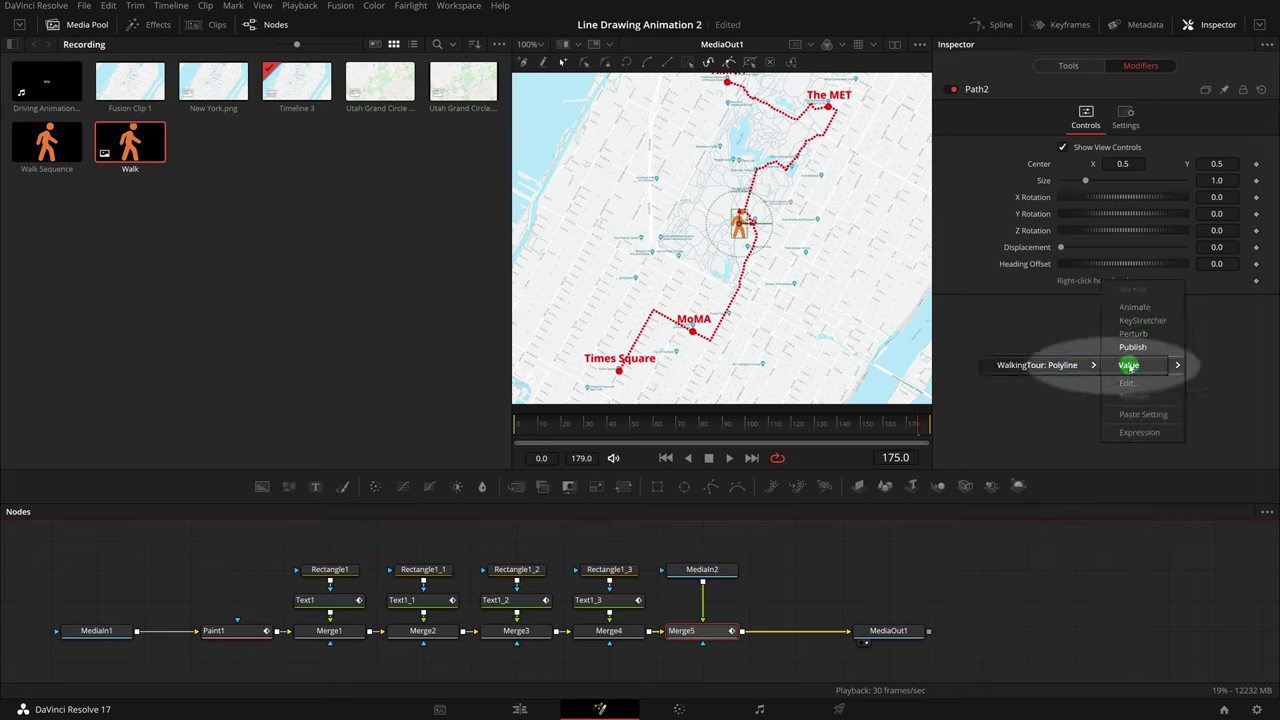
left_click(1128, 365)
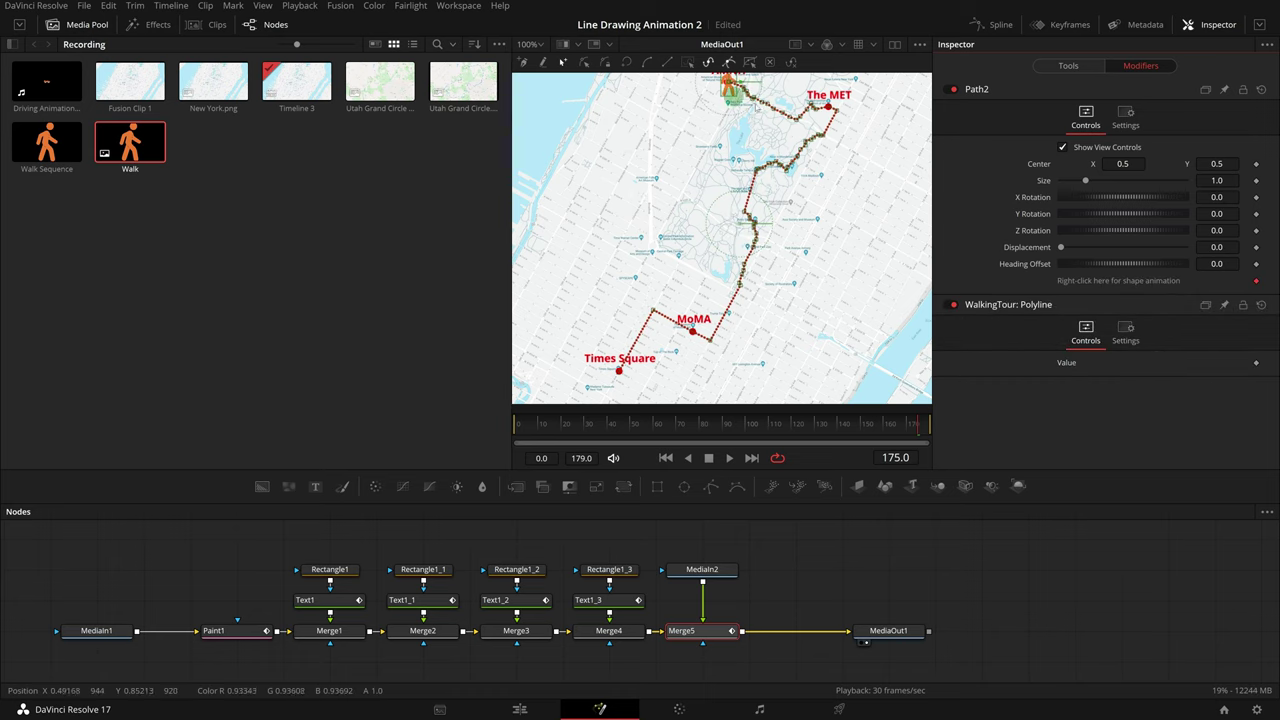
mouse_move(1060, 247)
left_mouse_down()
mouse_move(1174, 251)
mouse_move(1131, 265)
mouse_move(1234, 277)
mouse_move(1043, 263)
left_mouse_up()
Step: Keyframe the walker's Displacement at 0 on frame 0 and 1.0 on frame 150
key("Home")
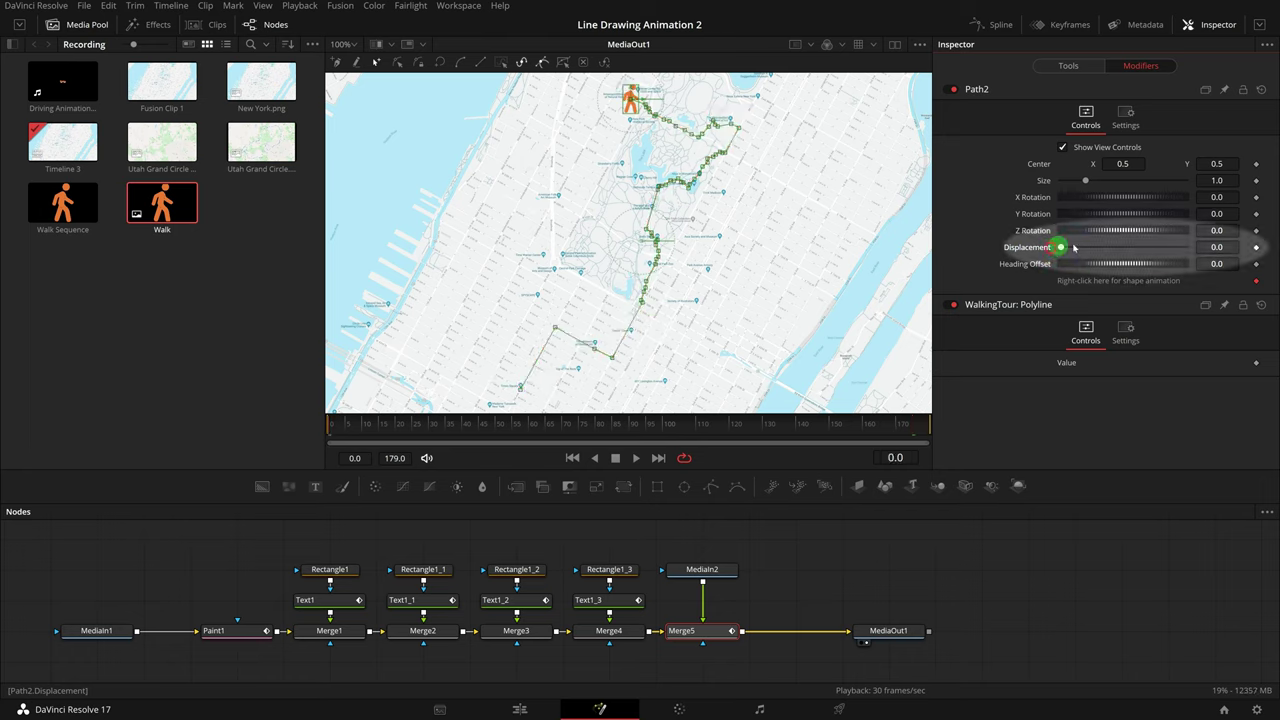
left_click(1256, 247)
left_click(829, 432)
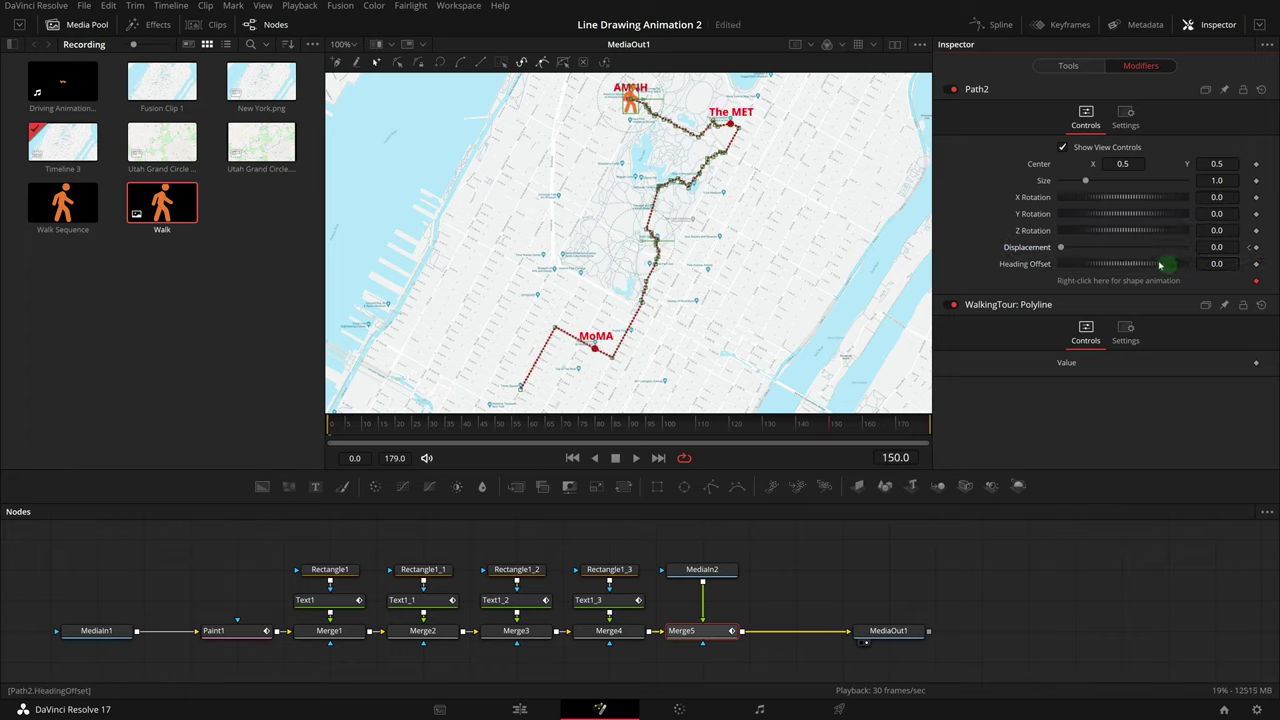
left_click(1061, 247)
left_click_drag(1061, 247, 1185, 247)
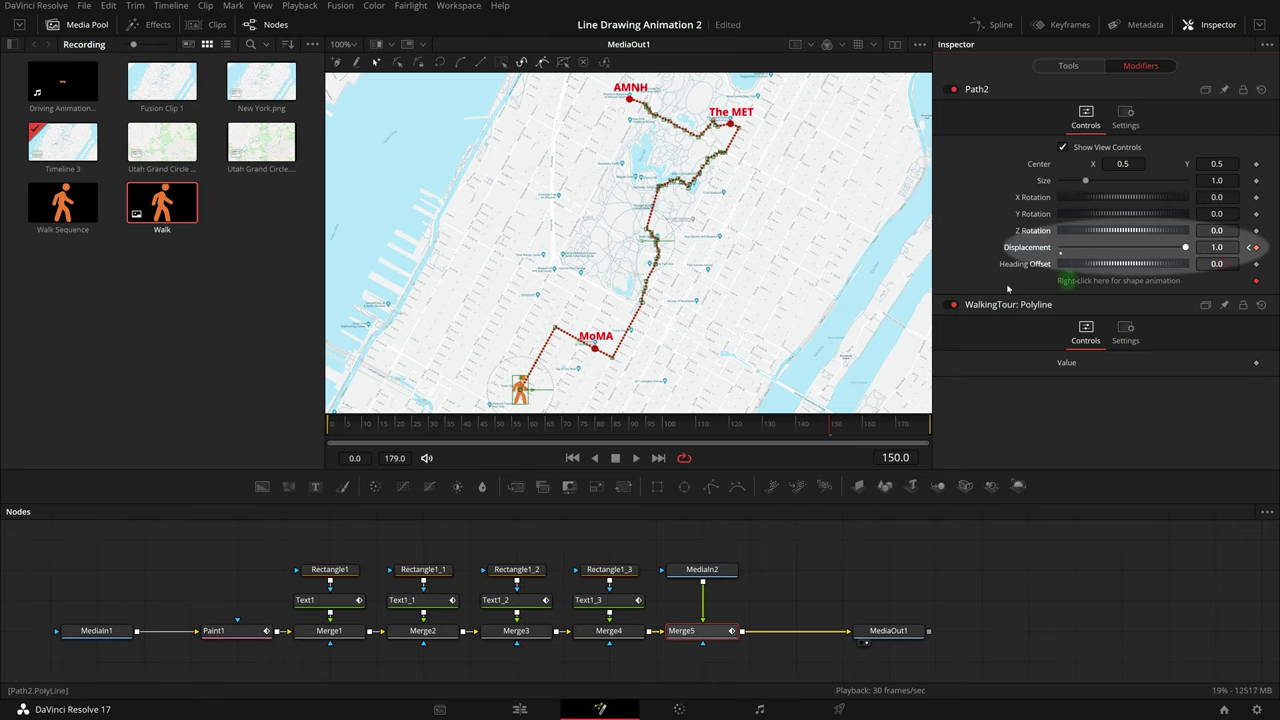
Step: At frame 60, pull Displacement back to about 0.397 to meet the red line's head
left_click_drag(830, 418, 528, 416)
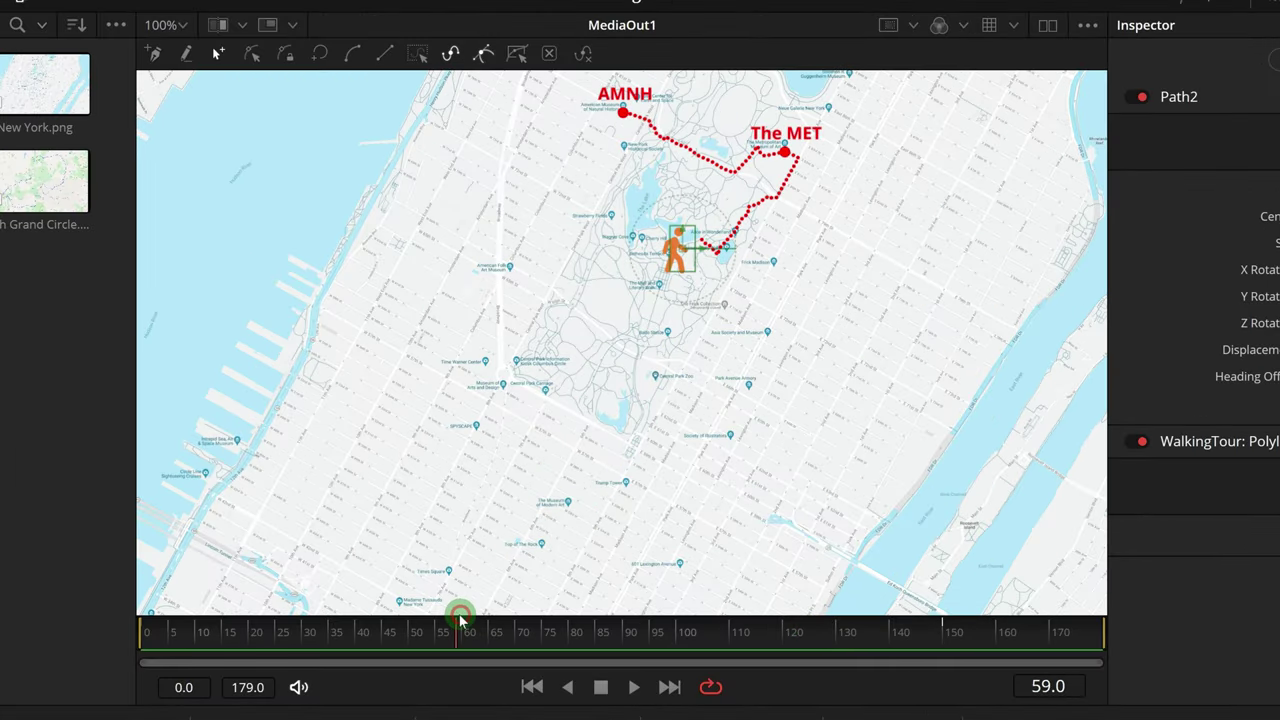
left_click_drag(460, 620, 471, 596)
left_click(672, 252)
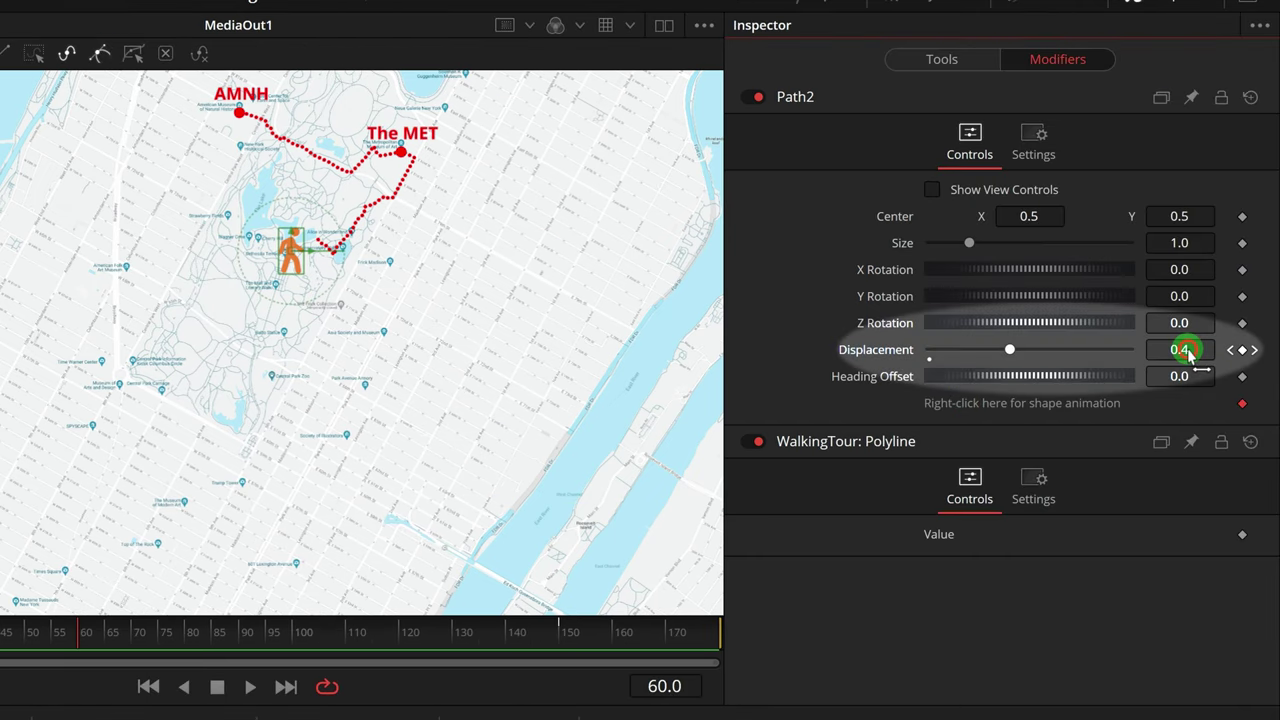
left_click_drag(1187, 355, 1160, 351)
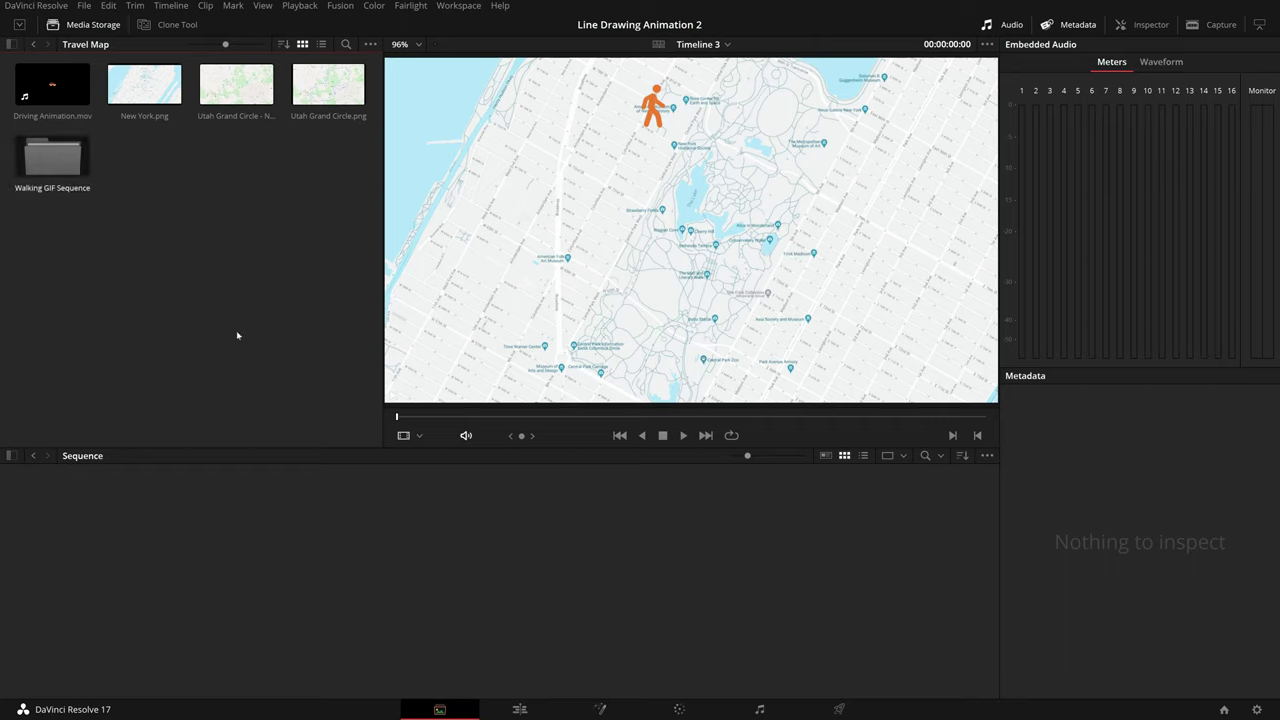
Step: Set the Walking GIF Sequence folder's frame display mode to Sequence, making one Walk Sequence clip
double_click(53, 166)
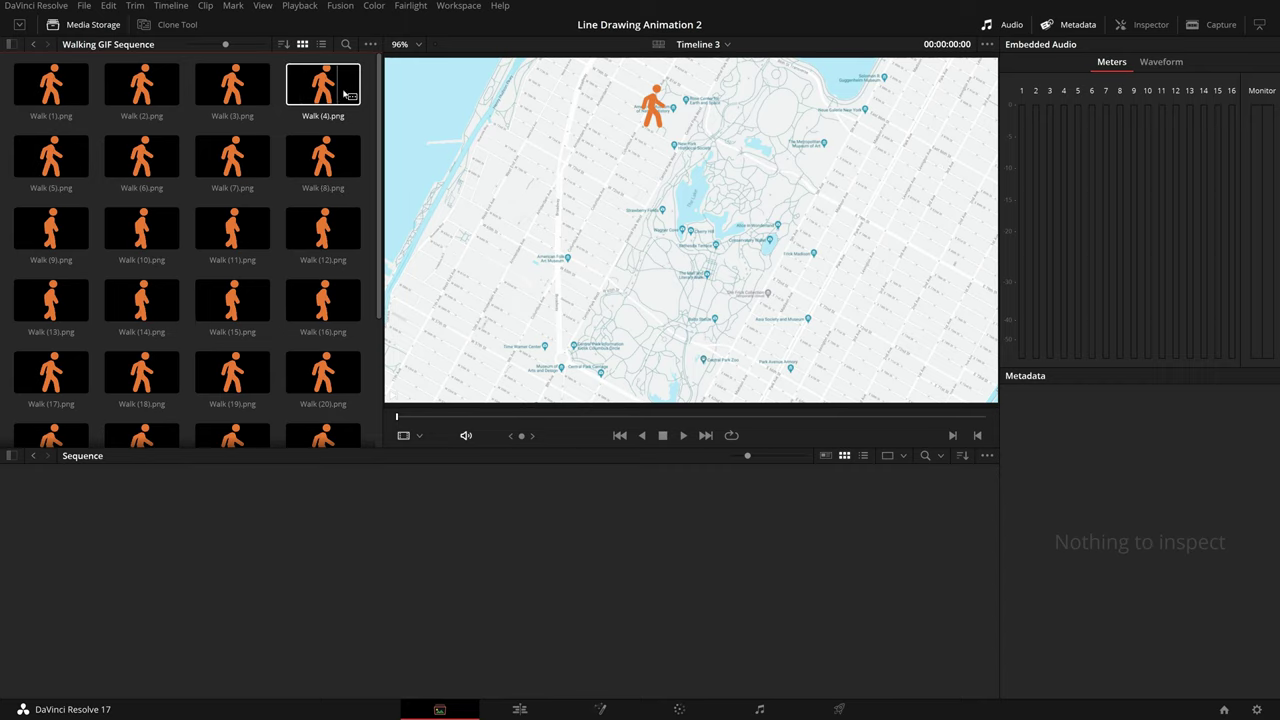
left_click(371, 45)
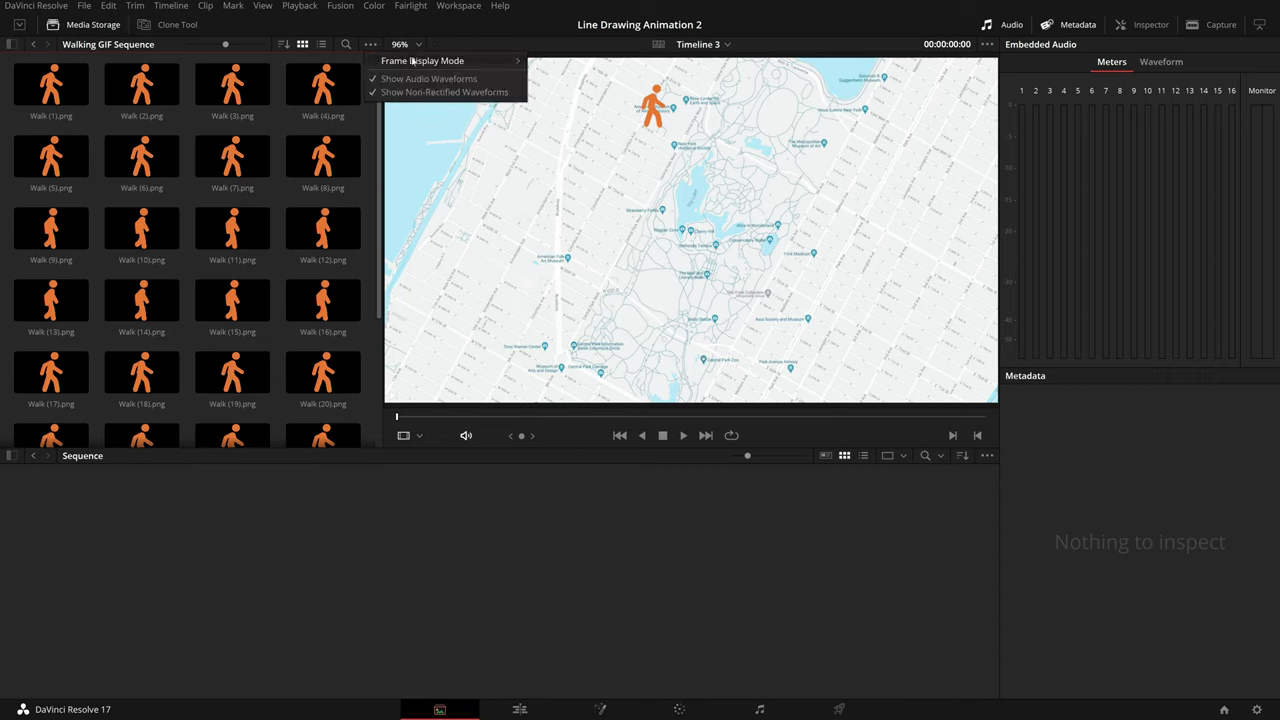
mouse_move(412, 61)
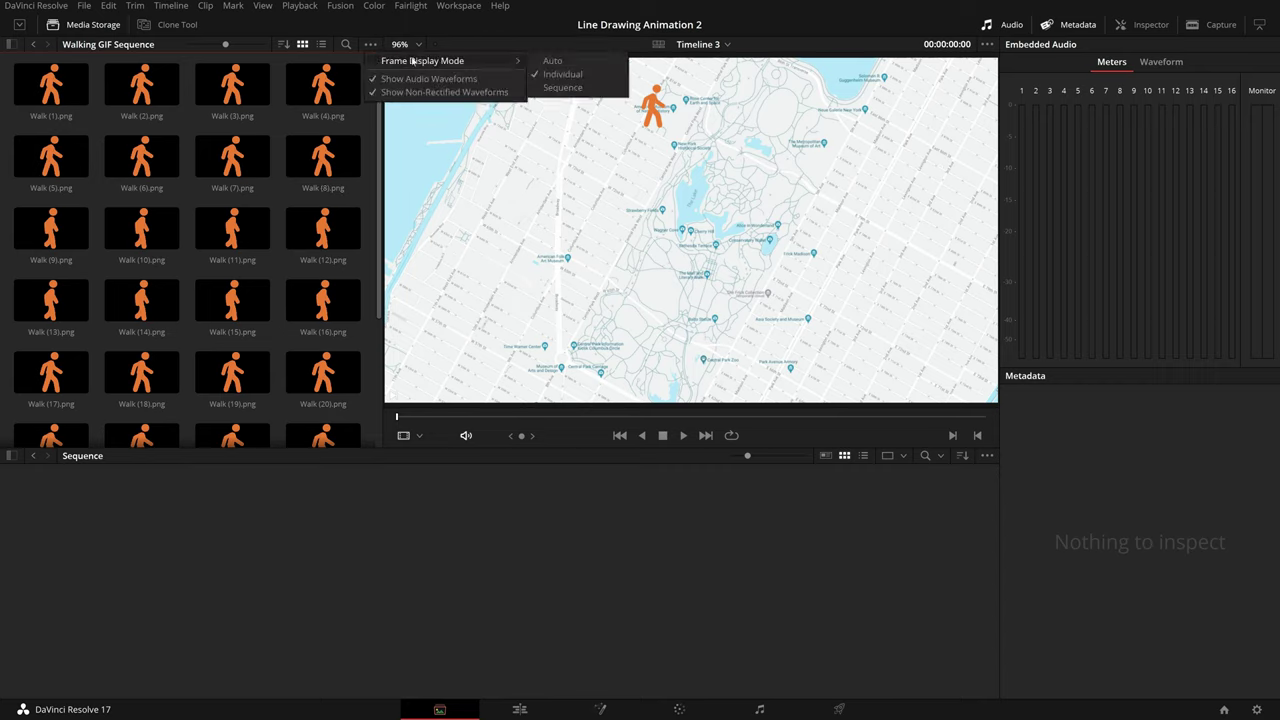
left_click(556, 88)
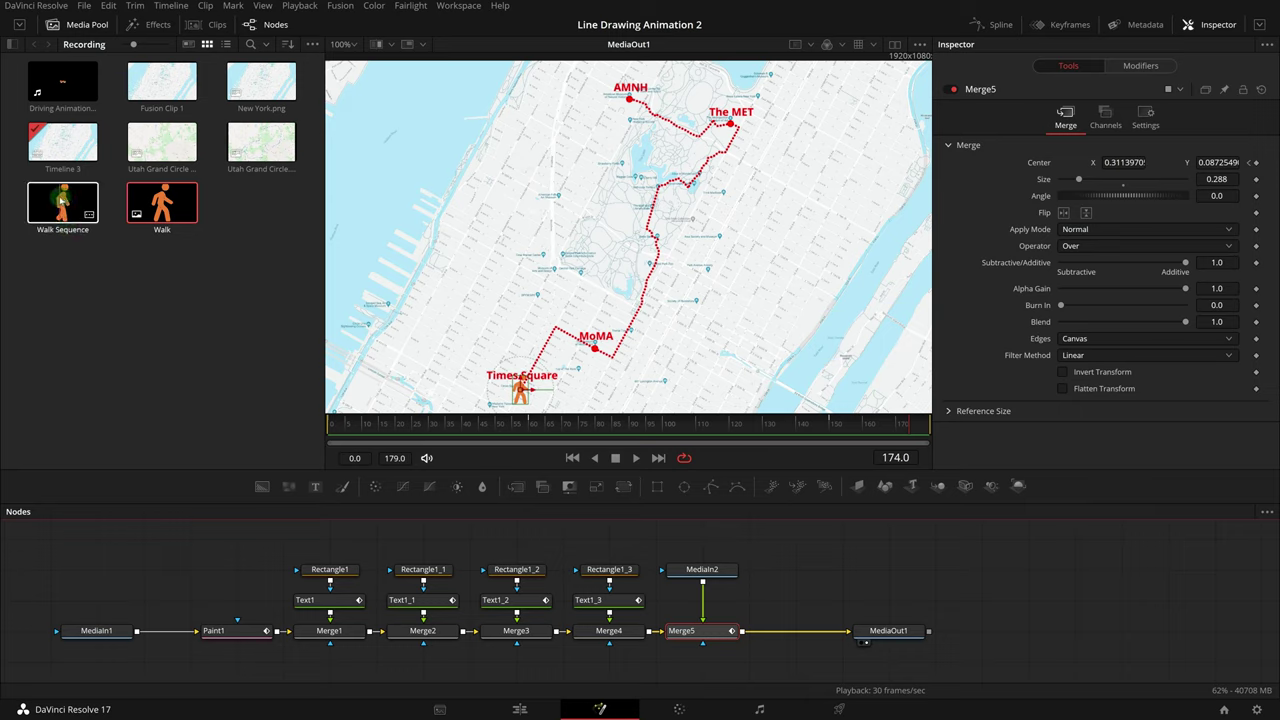
Step: Add the Walk Sequence clip as MediaIn3 and wire it into Merge5's foreground, replacing MediaIn2
left_click_drag(62, 200, 800, 569)
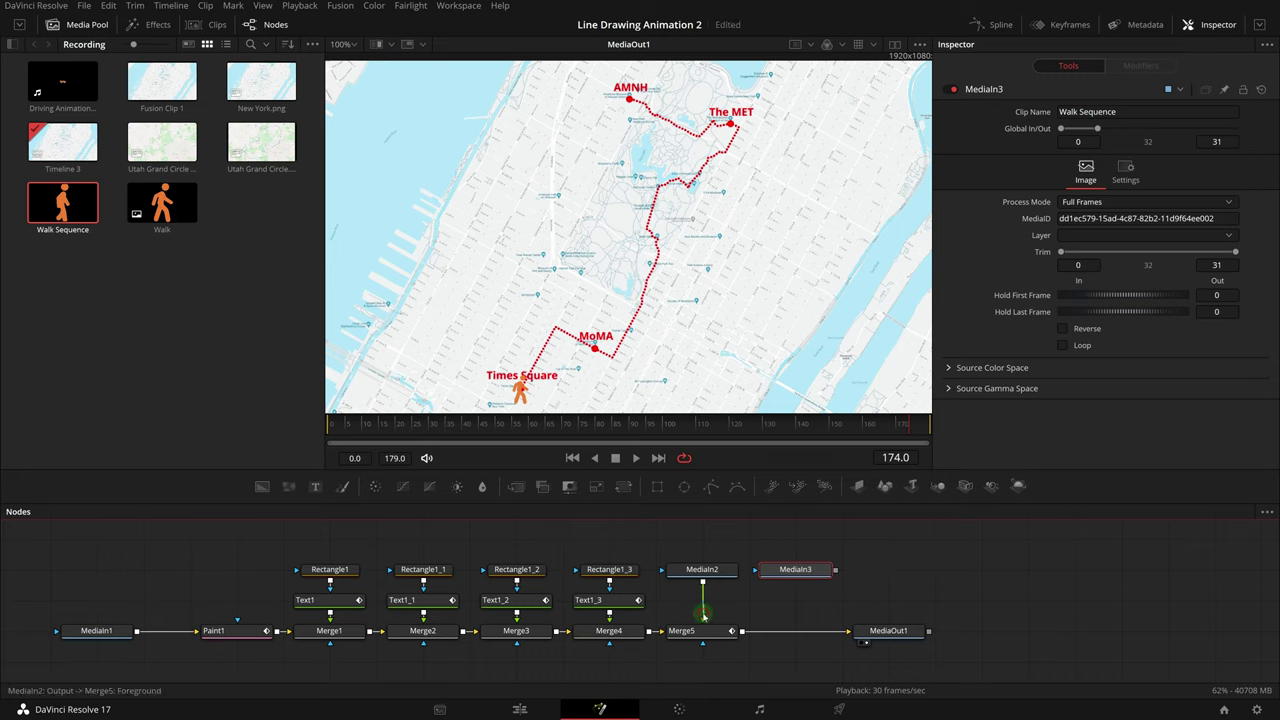
left_click_drag(702, 612, 712, 596)
left_click_drag(838, 580, 703, 618)
left_click_drag(702, 569, 702, 539)
left_click_drag(811, 569, 718, 576)
Step: Turn on Loop for MediaIn3 and play back to check the walker along the route
left_click(718, 576)
left_click_drag(338, 427, 452, 432)
left_click(1063, 345)
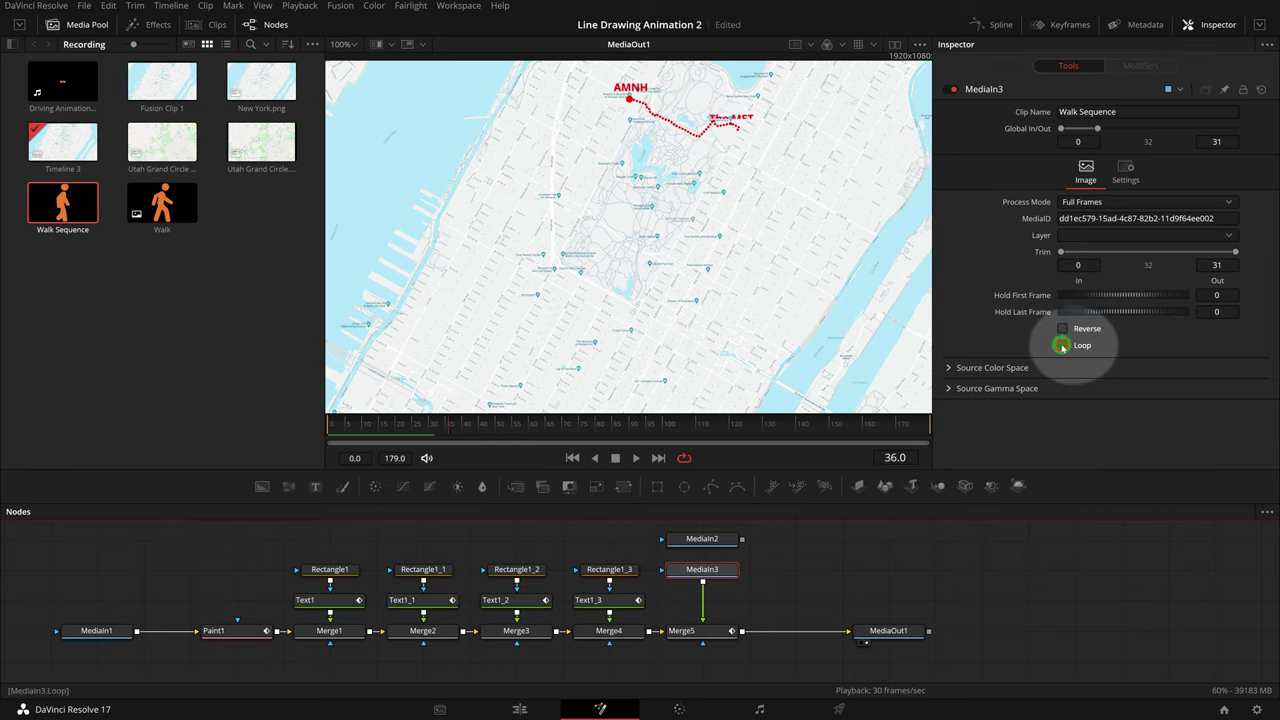
left_click(405, 430)
key("space")
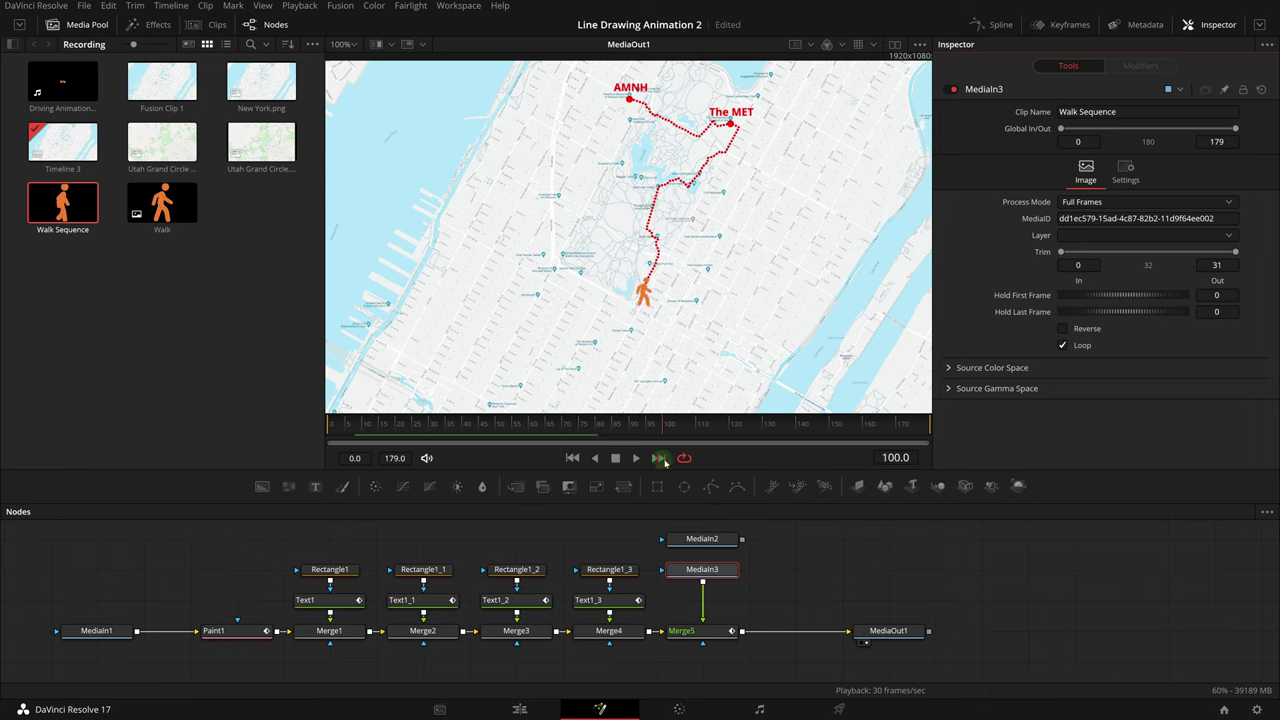
left_click(658, 457)
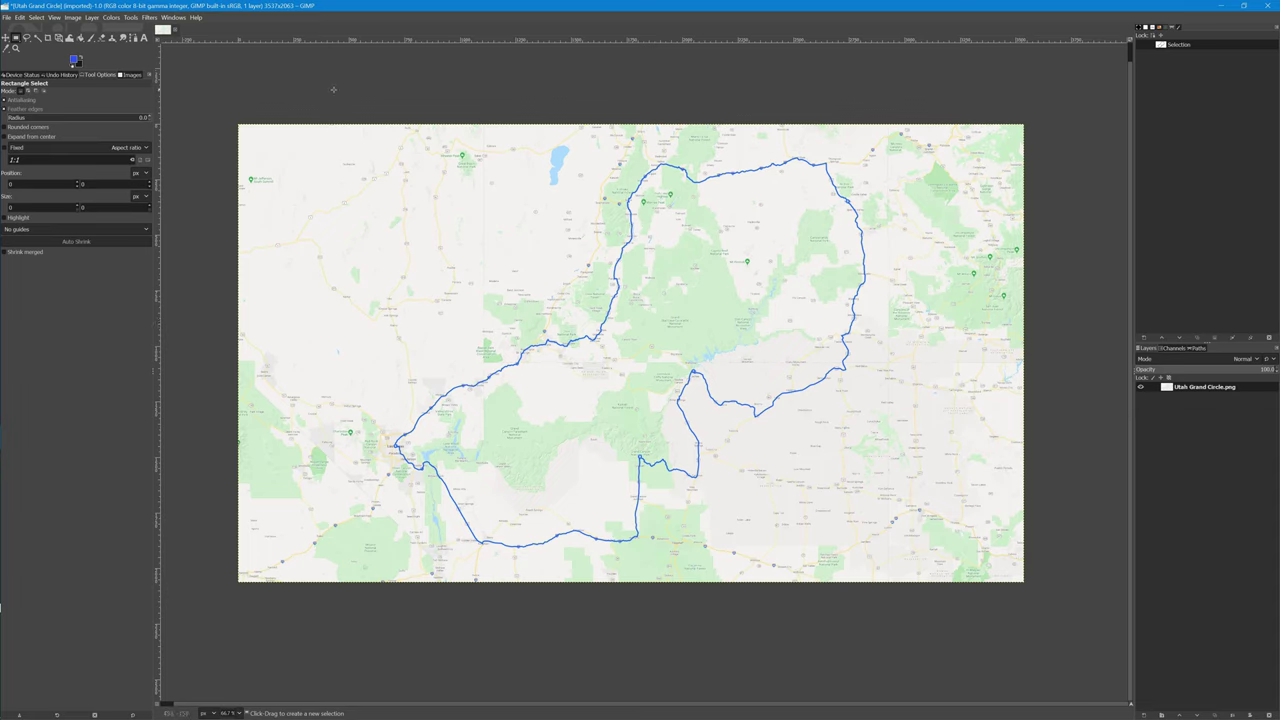
left_click(36, 38)
key("2")
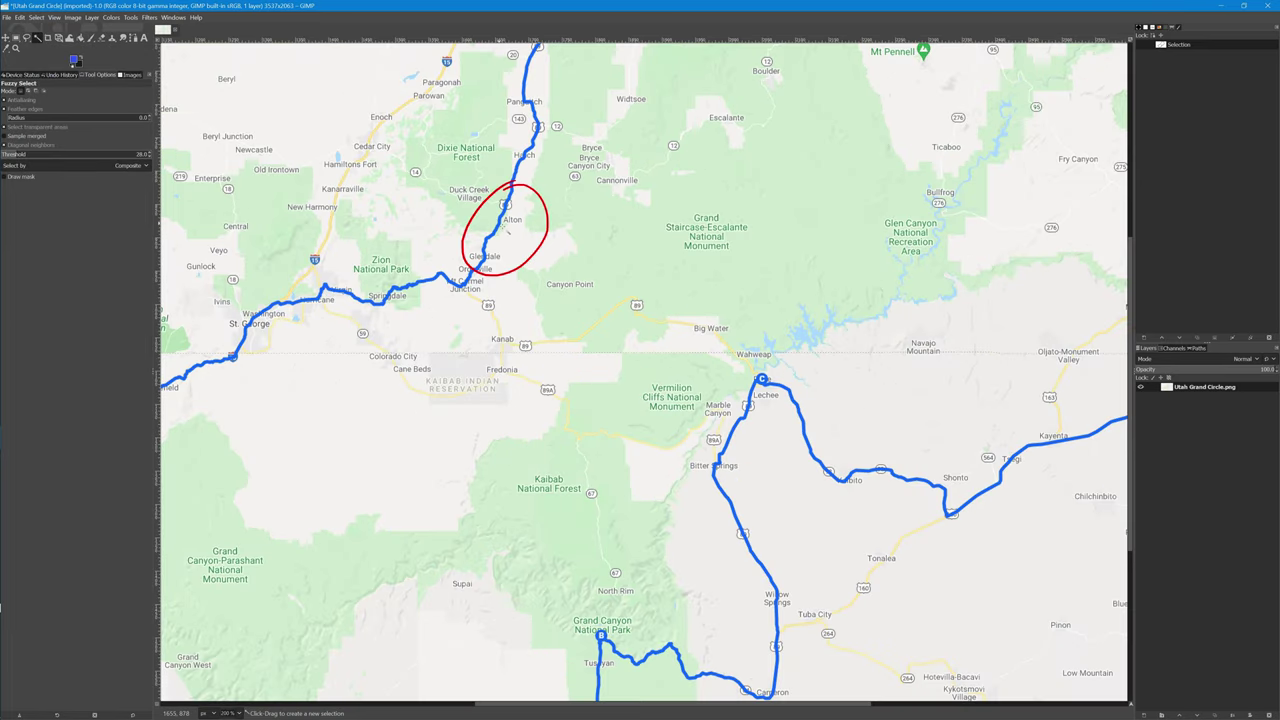
left_click_drag(508, 231, 524, 233)
key("1")
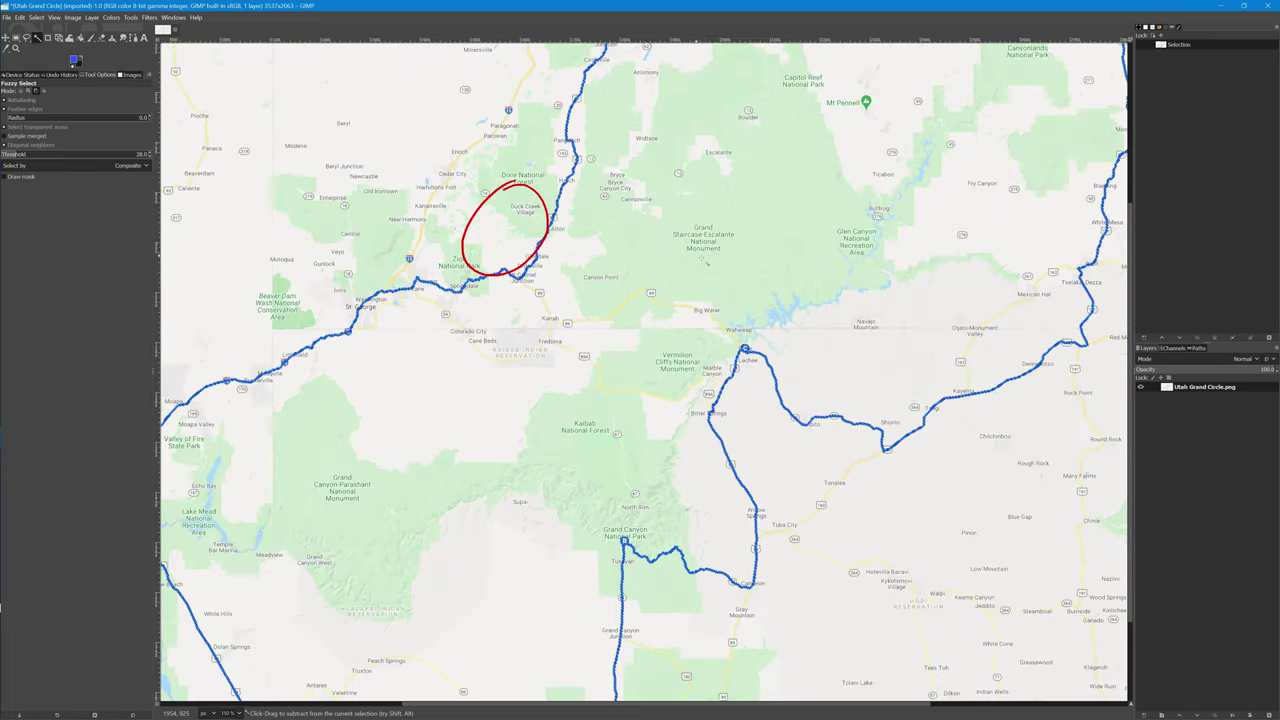
left_click(1145, 715)
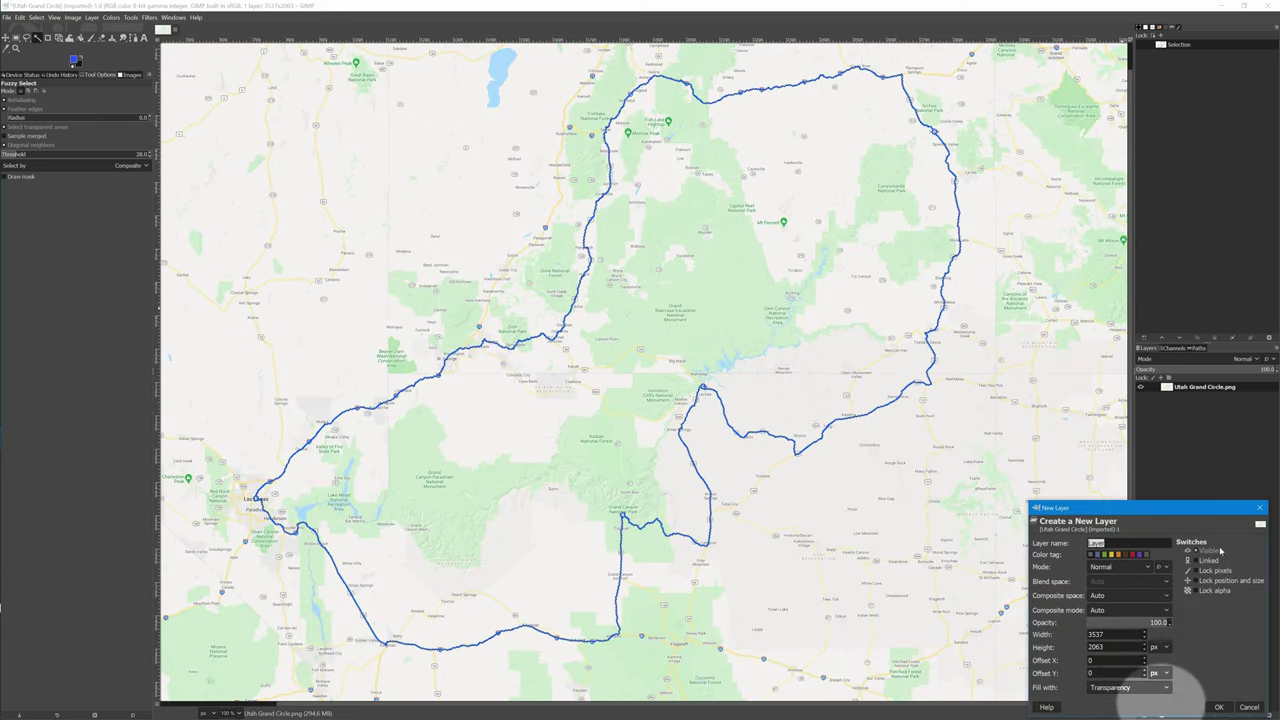
left_click(1220, 707)
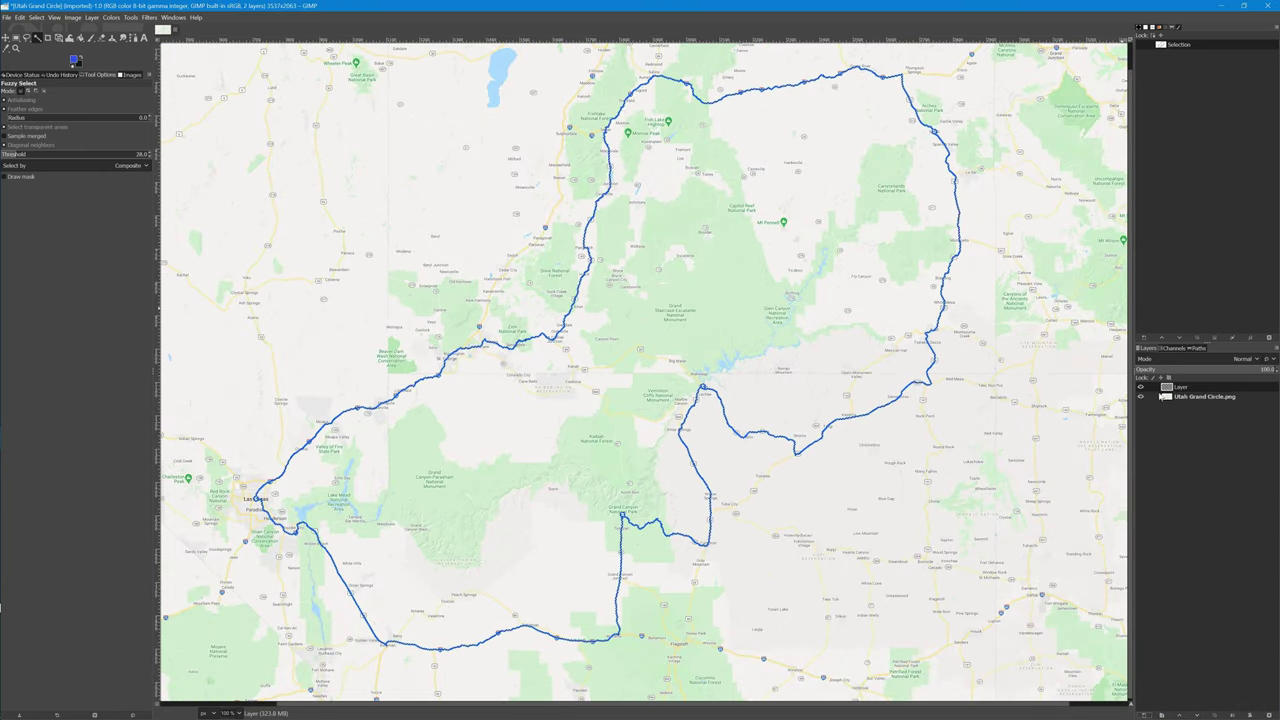
left_click(1142, 397)
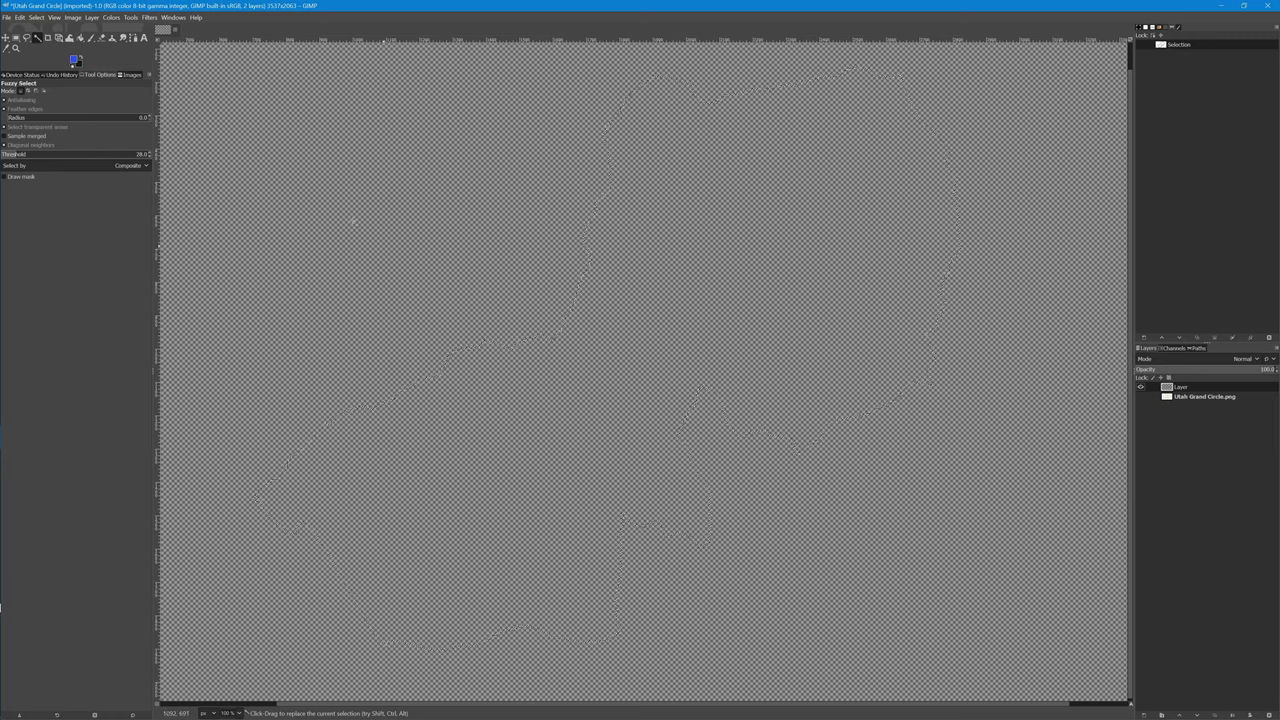
left_click(70, 40)
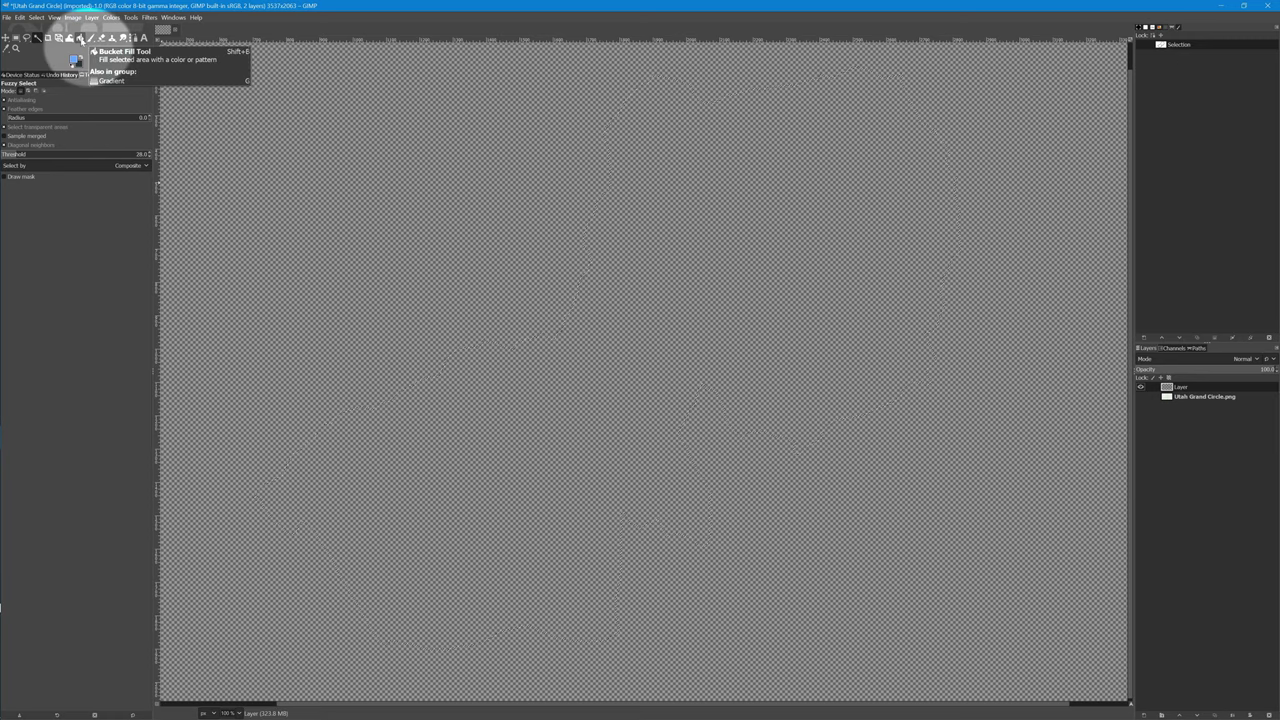
key("3")
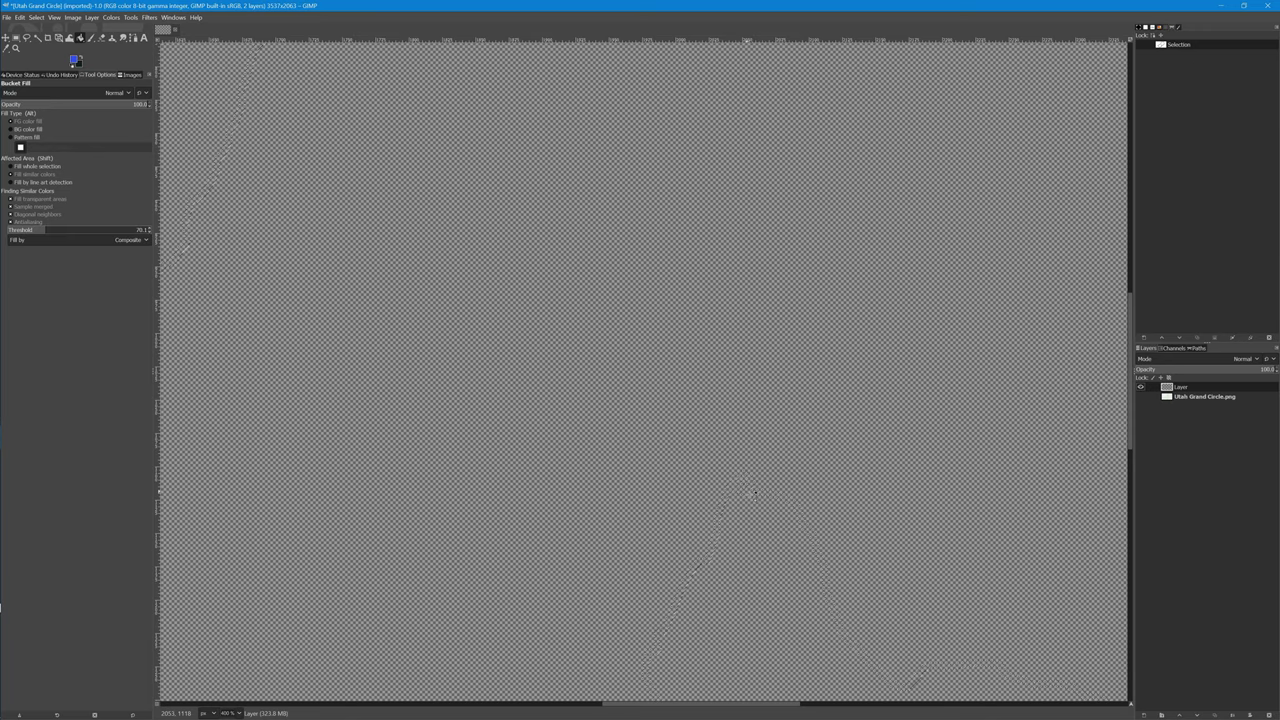
key("minus")
key("minus")
key("minus")
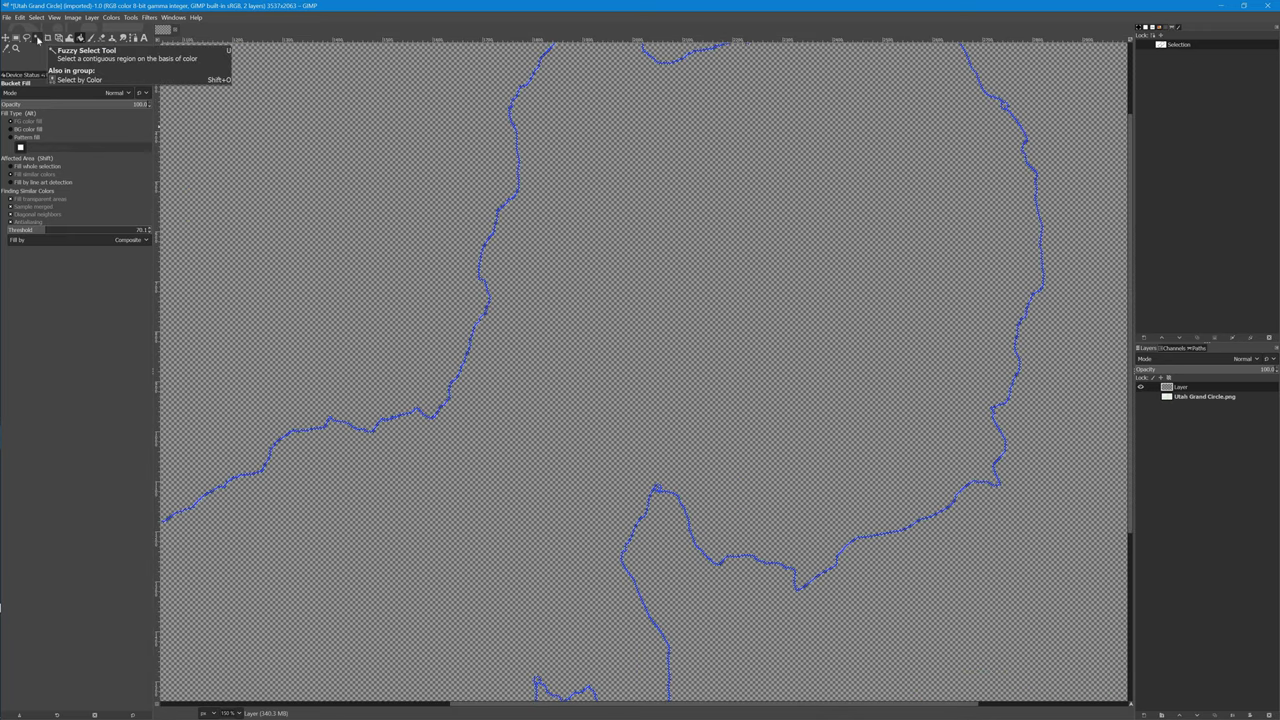
Step: Fuzzy-select the traced route and grow the selection
left_click(37, 38)
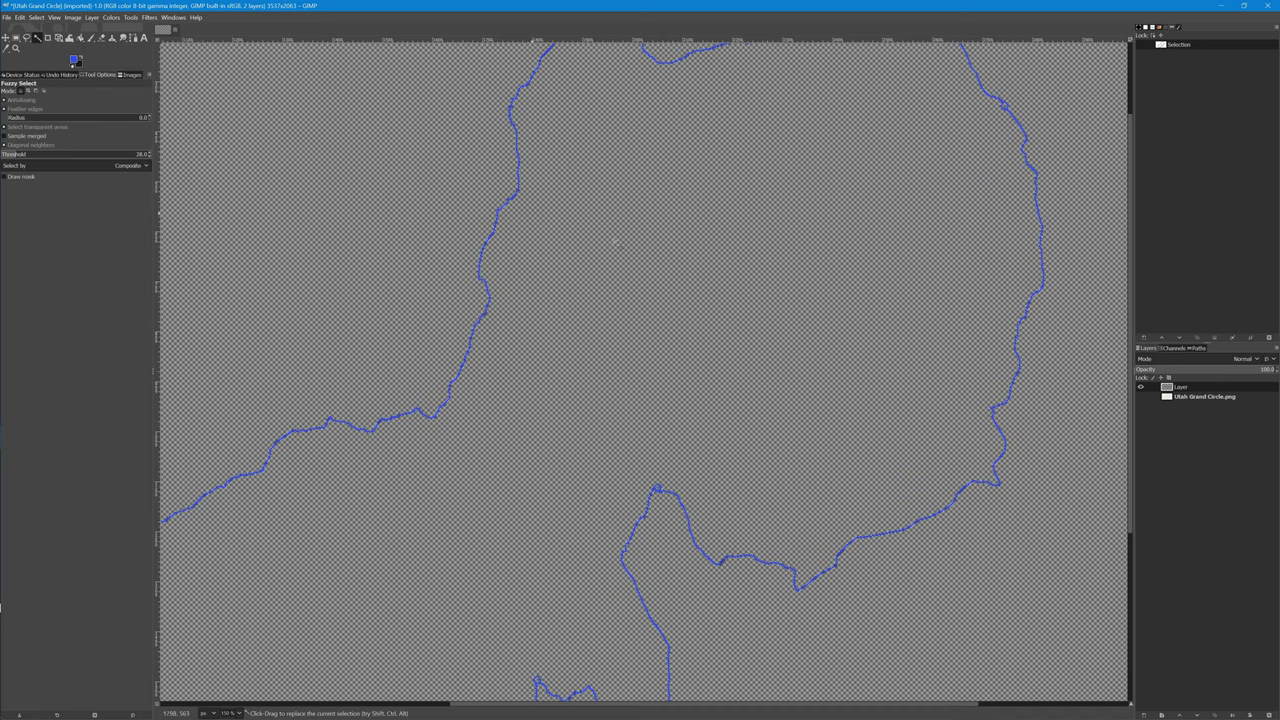
left_click_drag(750, 342, 748, 341)
left_click_drag(574, 386, 702, 297)
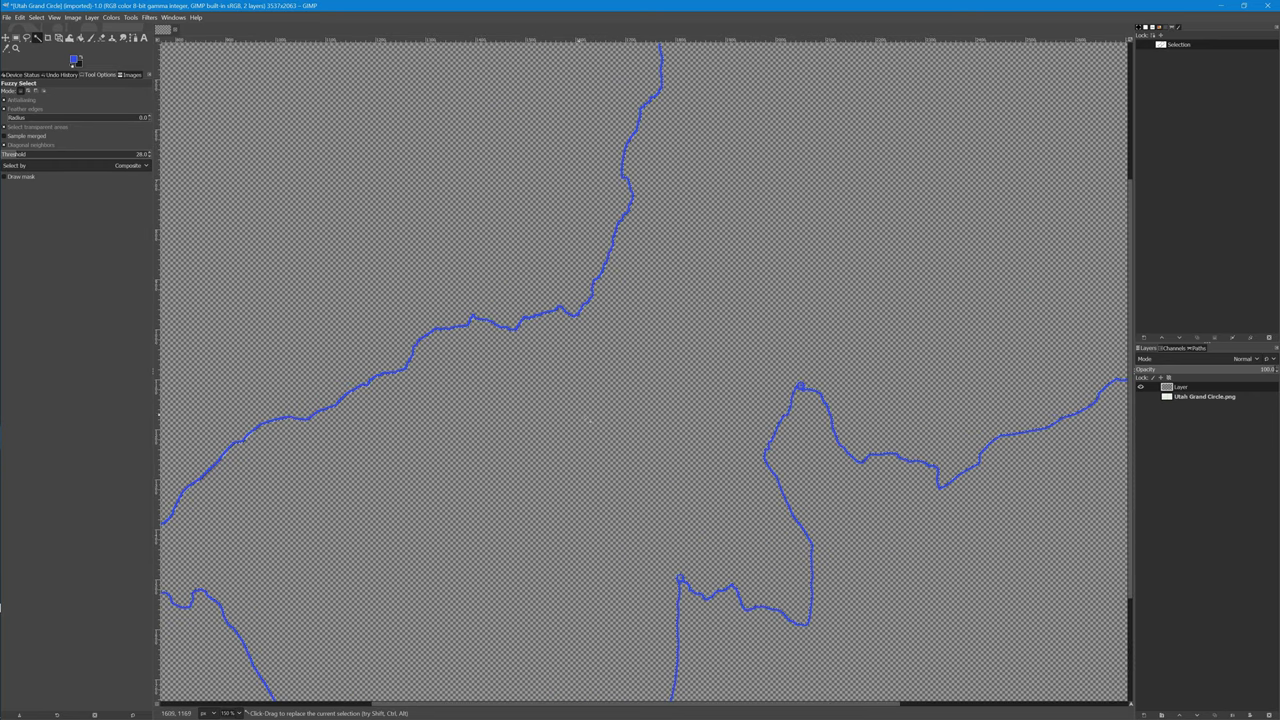
left_click(36, 17)
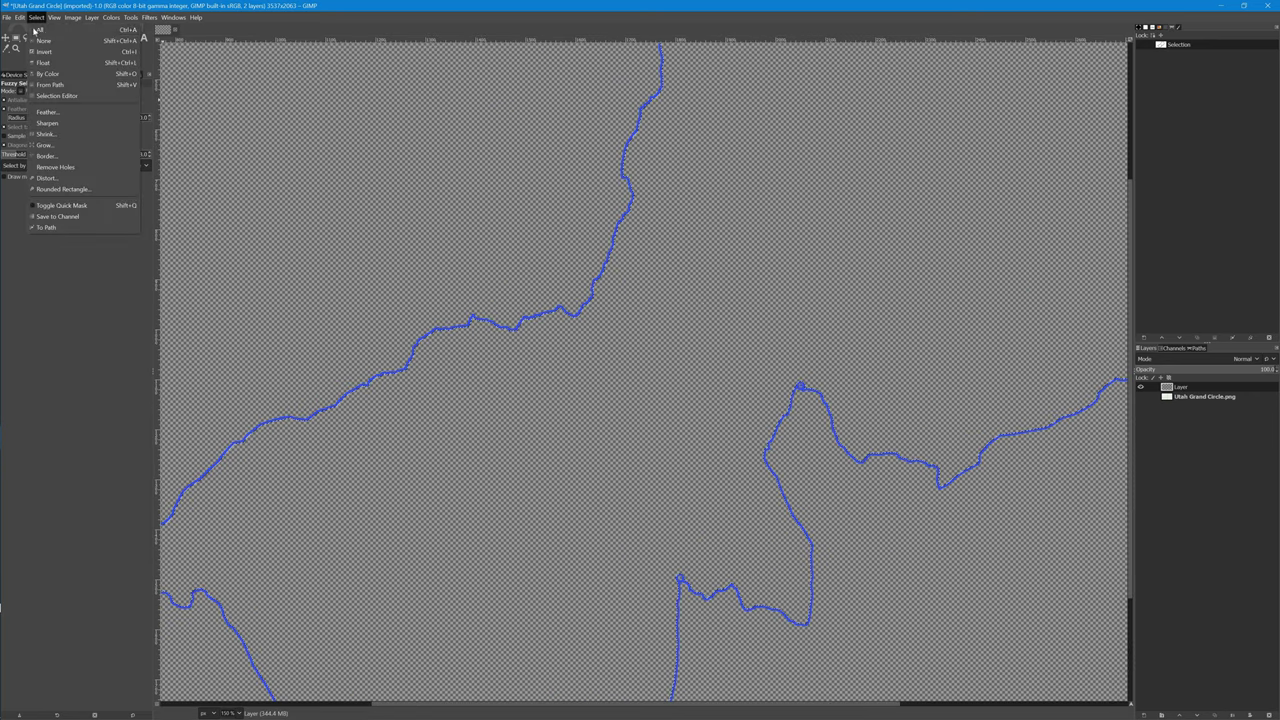
left_click(52, 146)
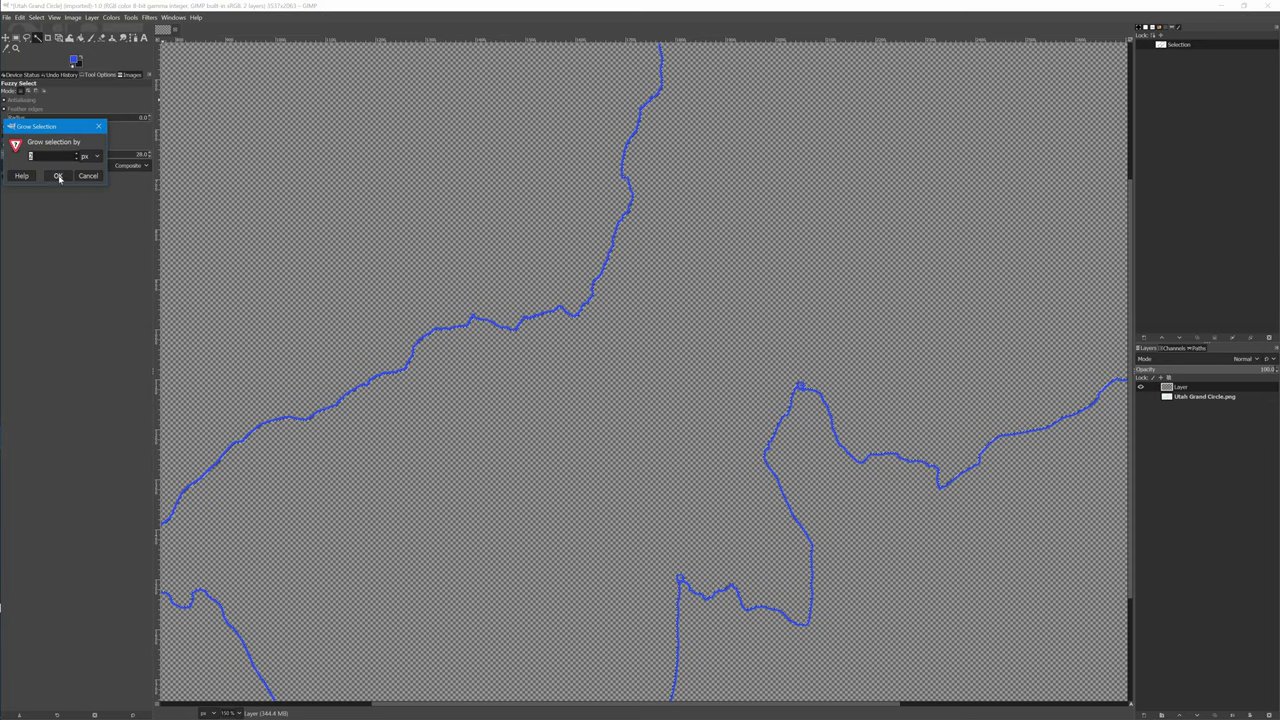
left_click(58, 177)
key("1")
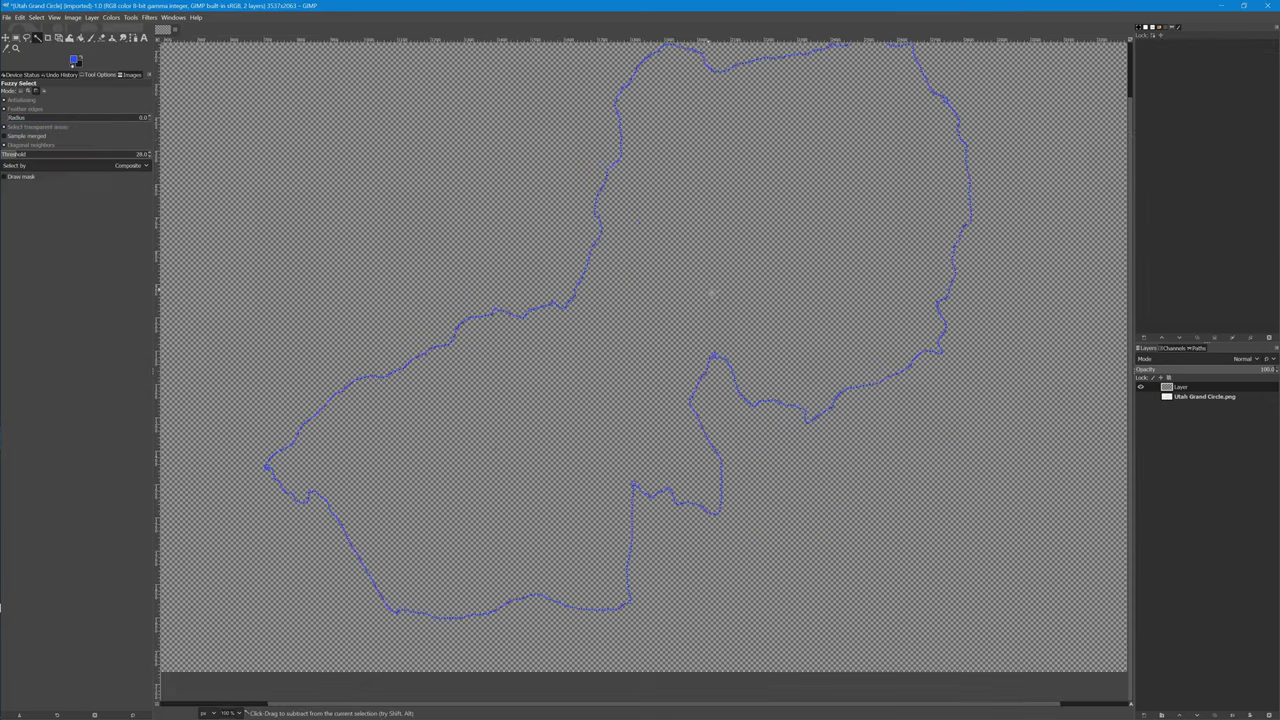
Step: Convert the grown selection to a path and begin exporting that Selection path as SVG
right_click(725, 254)
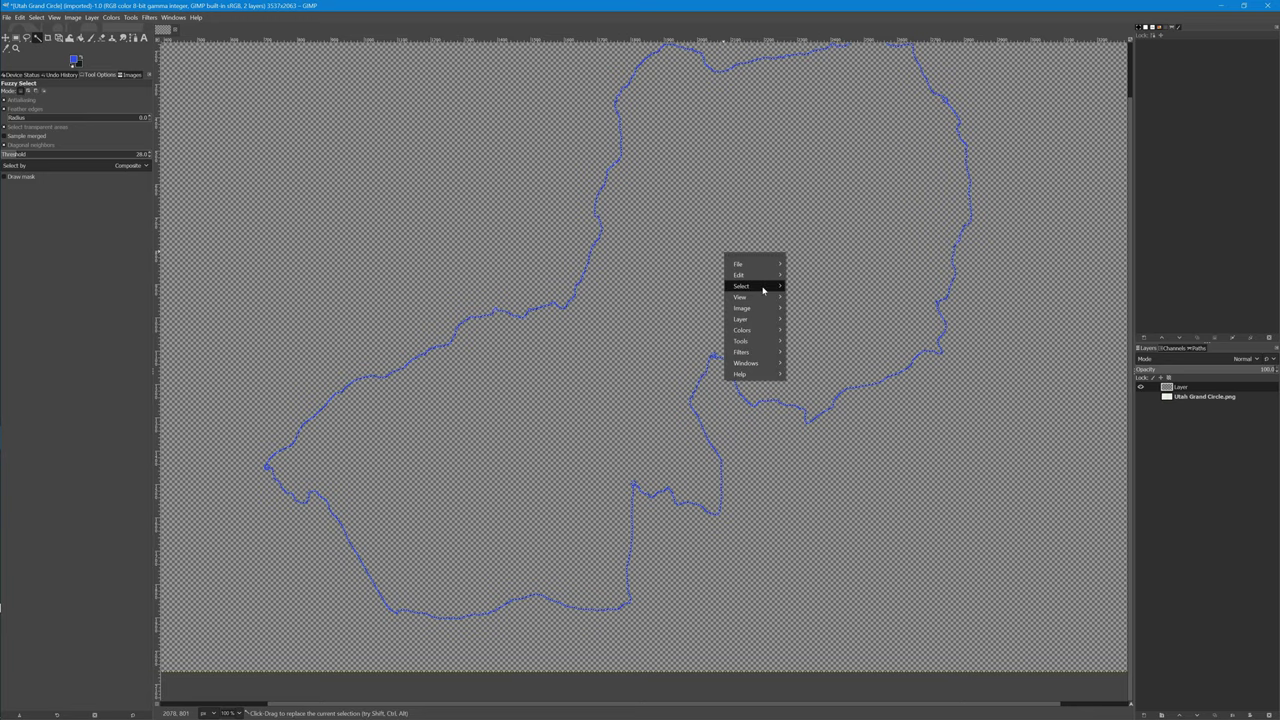
mouse_move(763, 289)
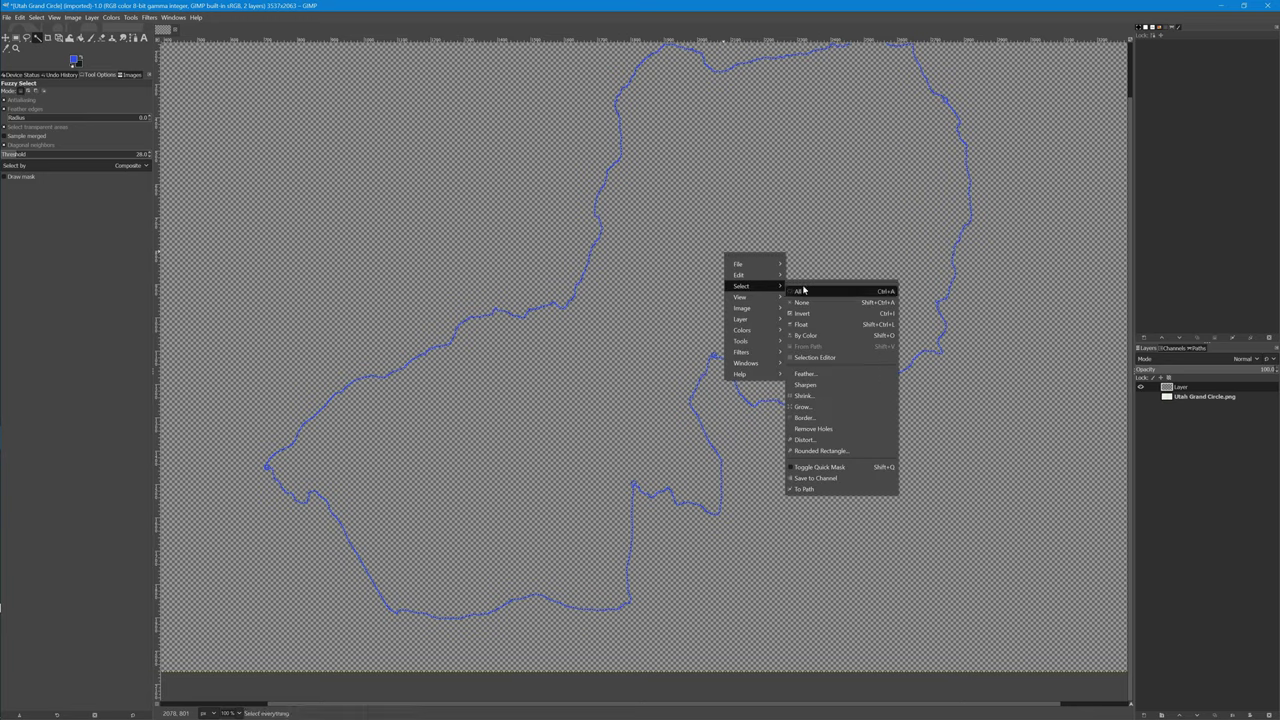
left_click(805, 490)
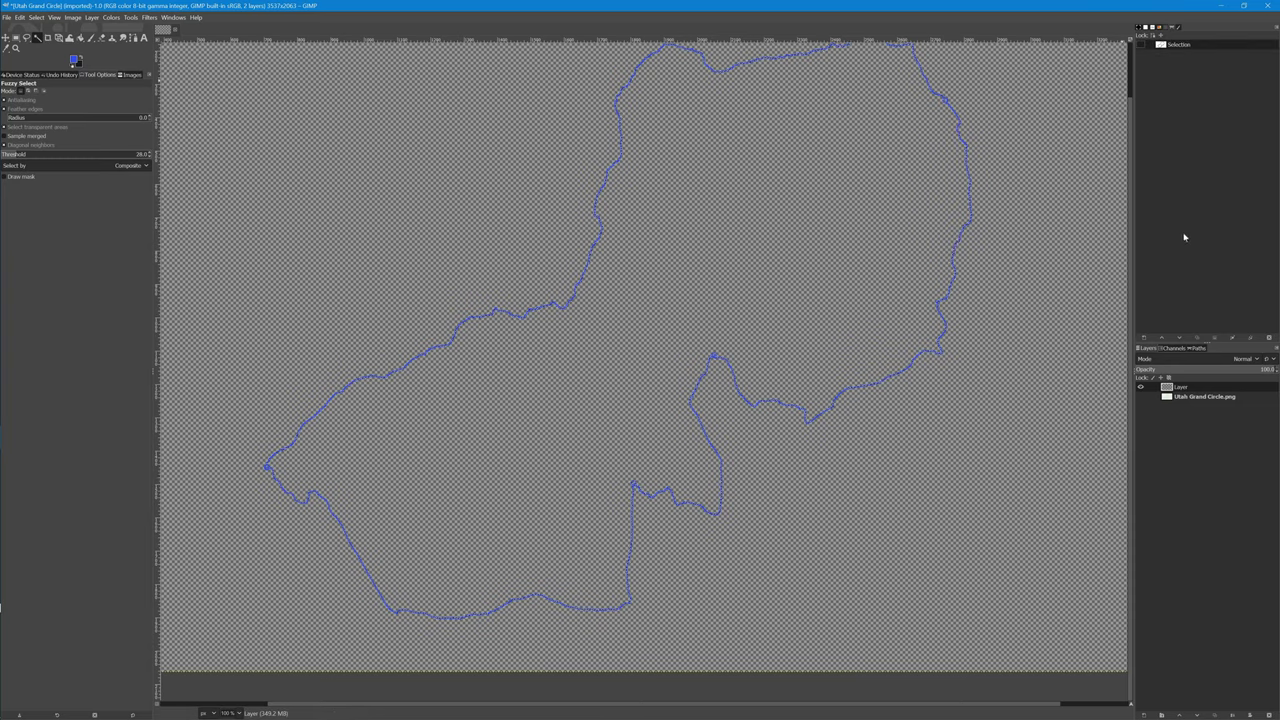
right_click(1172, 45)
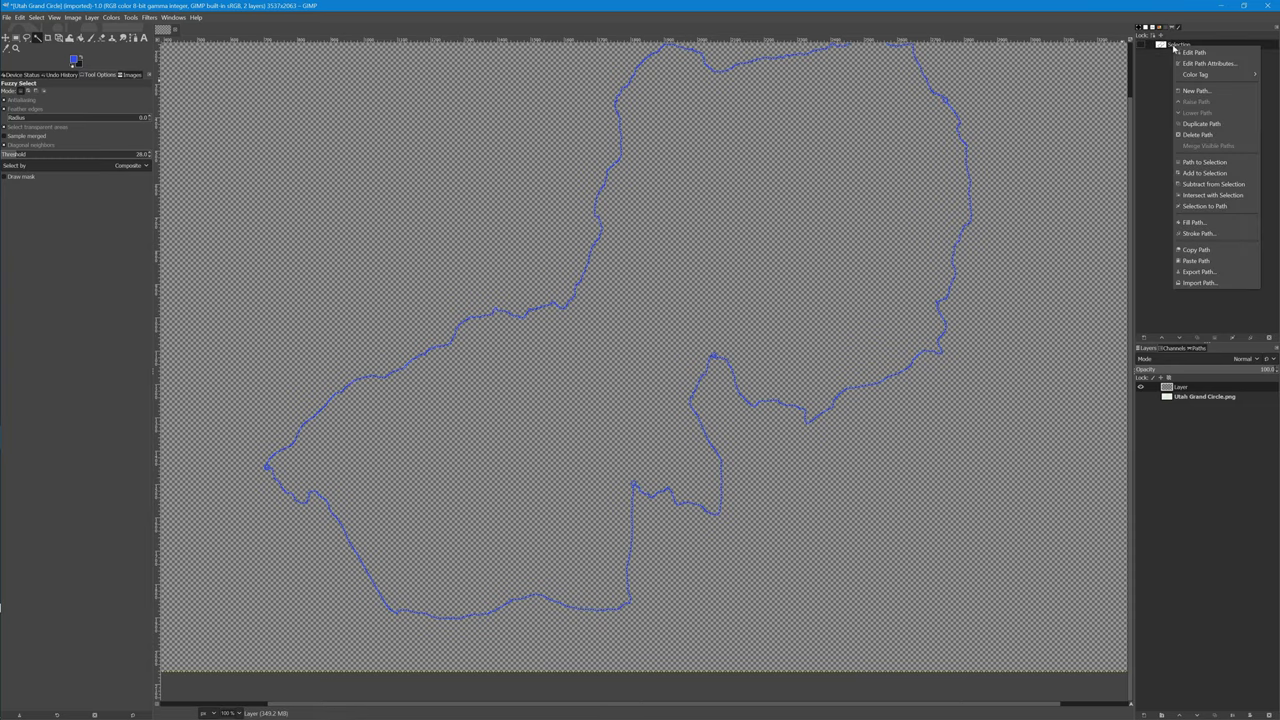
left_click(1196, 272)
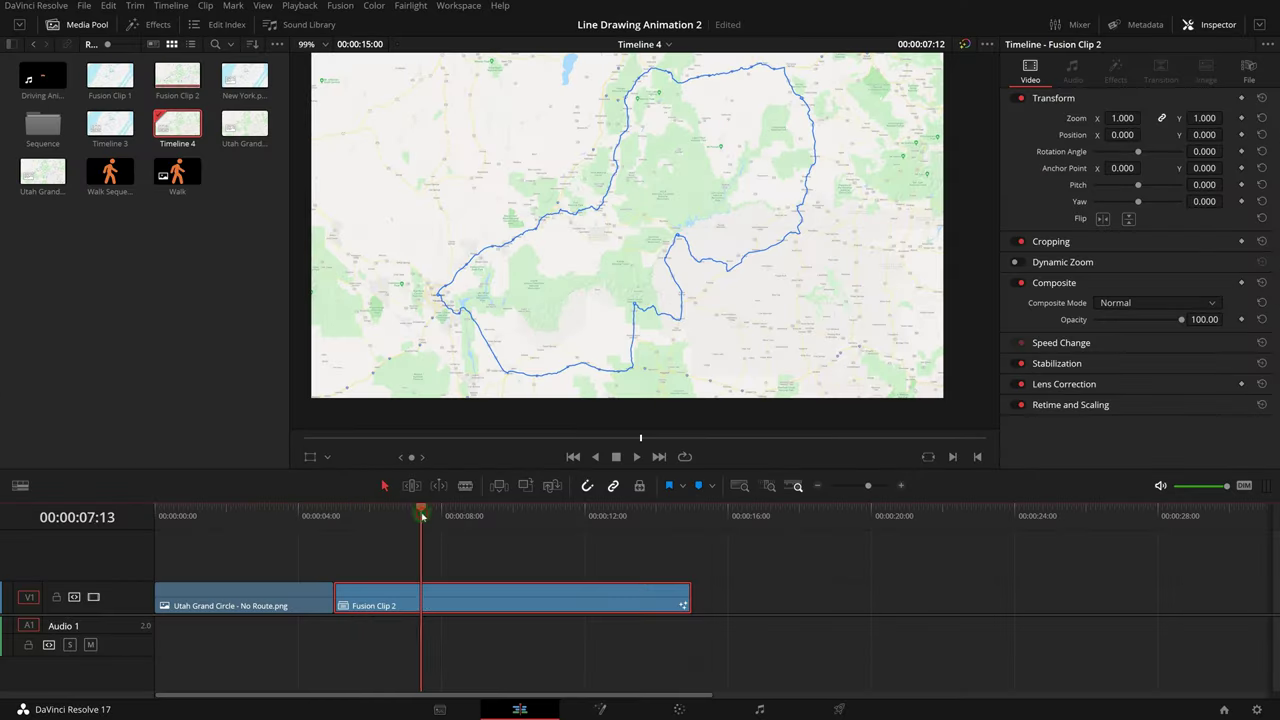
Step: Open Fusion Clip 2 on the Fusion page and import Utah Grand Circle.svg at its default size
left_click_drag(423, 517, 354, 528)
left_click(431, 596)
left_click(598, 709)
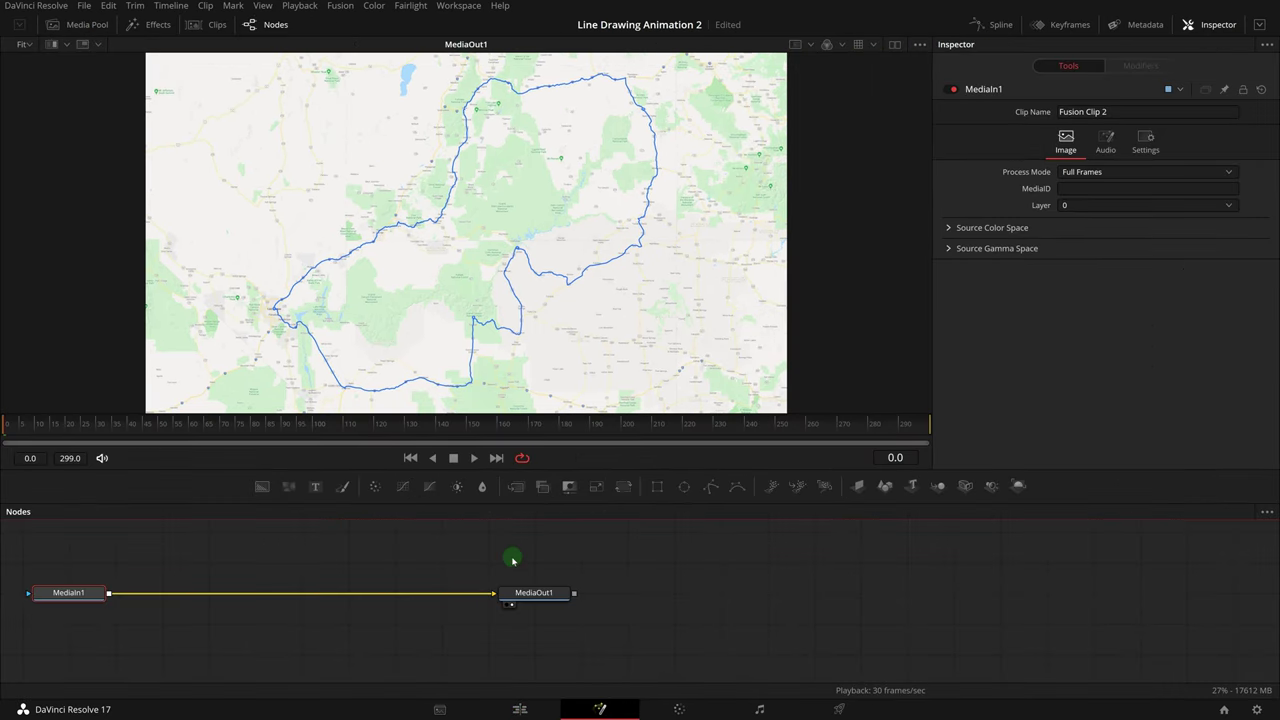
left_click(339, 7)
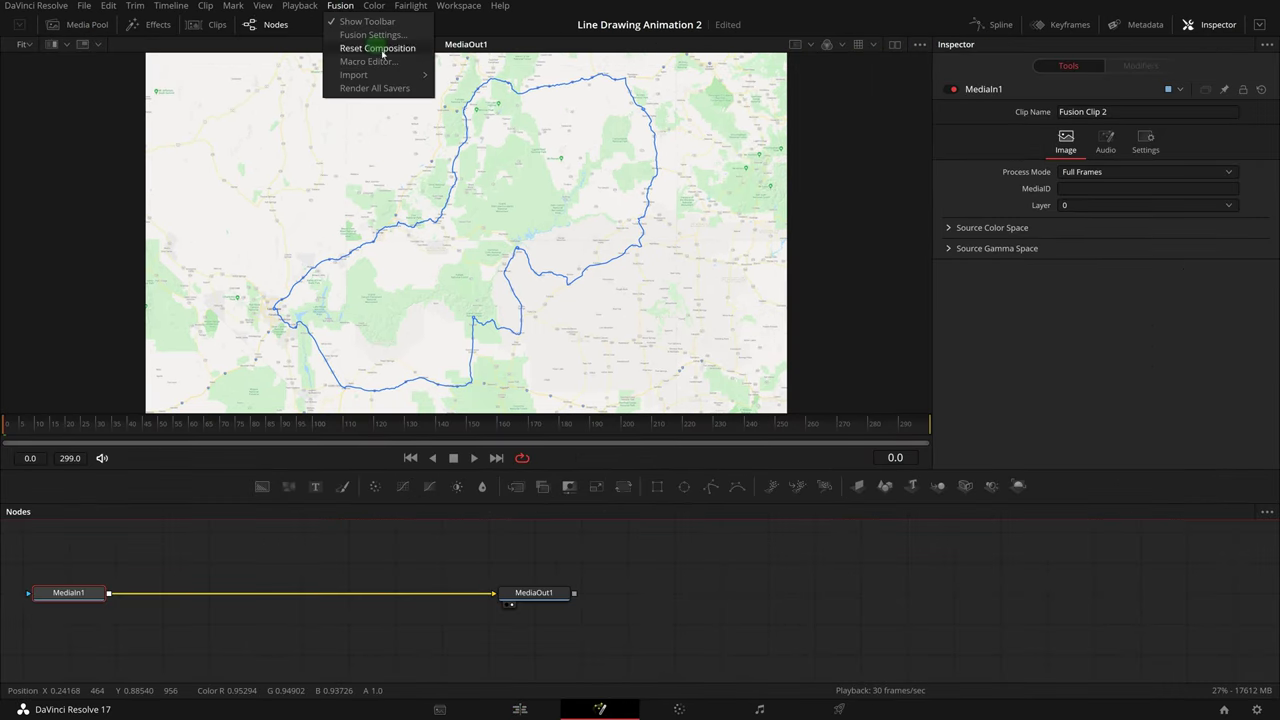
mouse_move(405, 76)
left_click(461, 127)
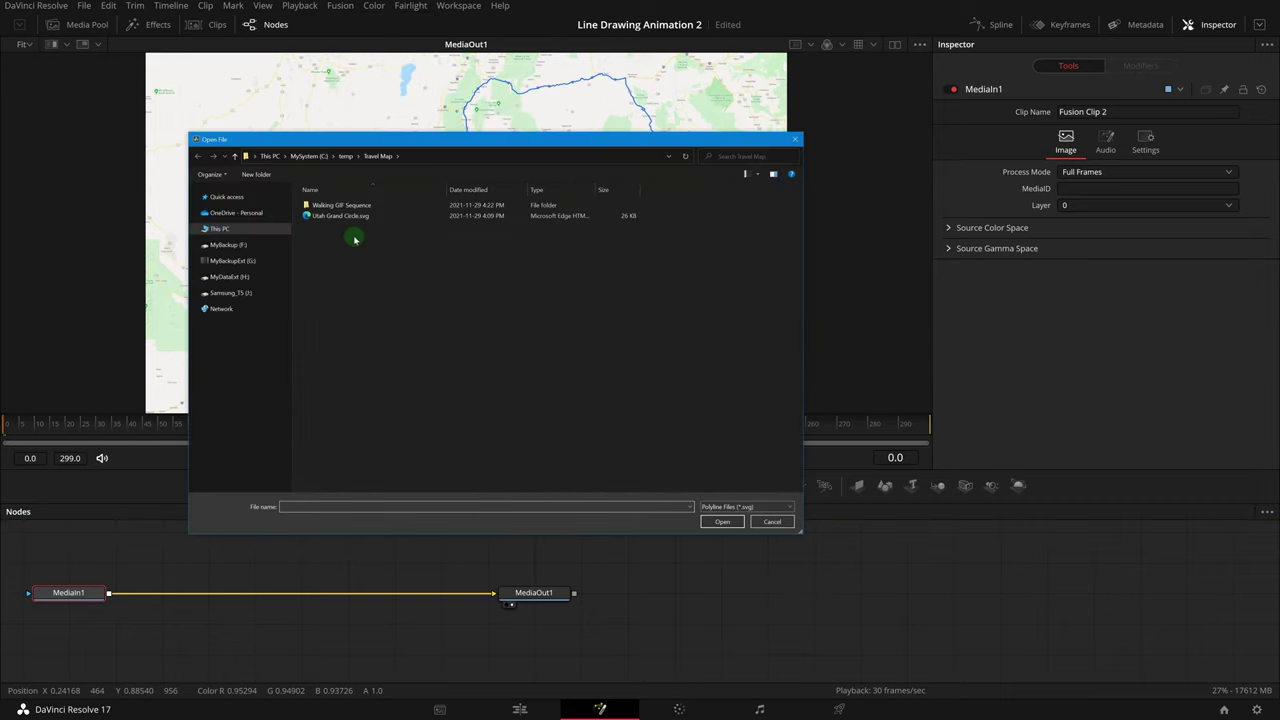
left_click(345, 216)
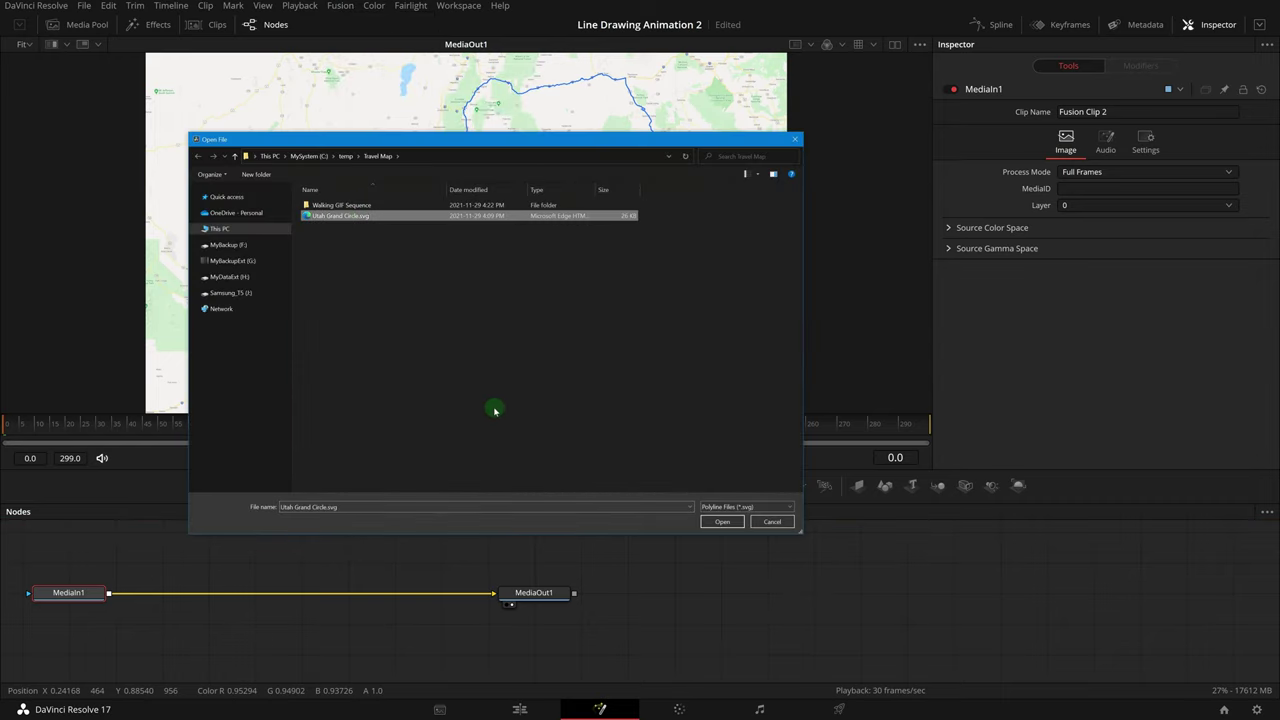
left_click(720, 522)
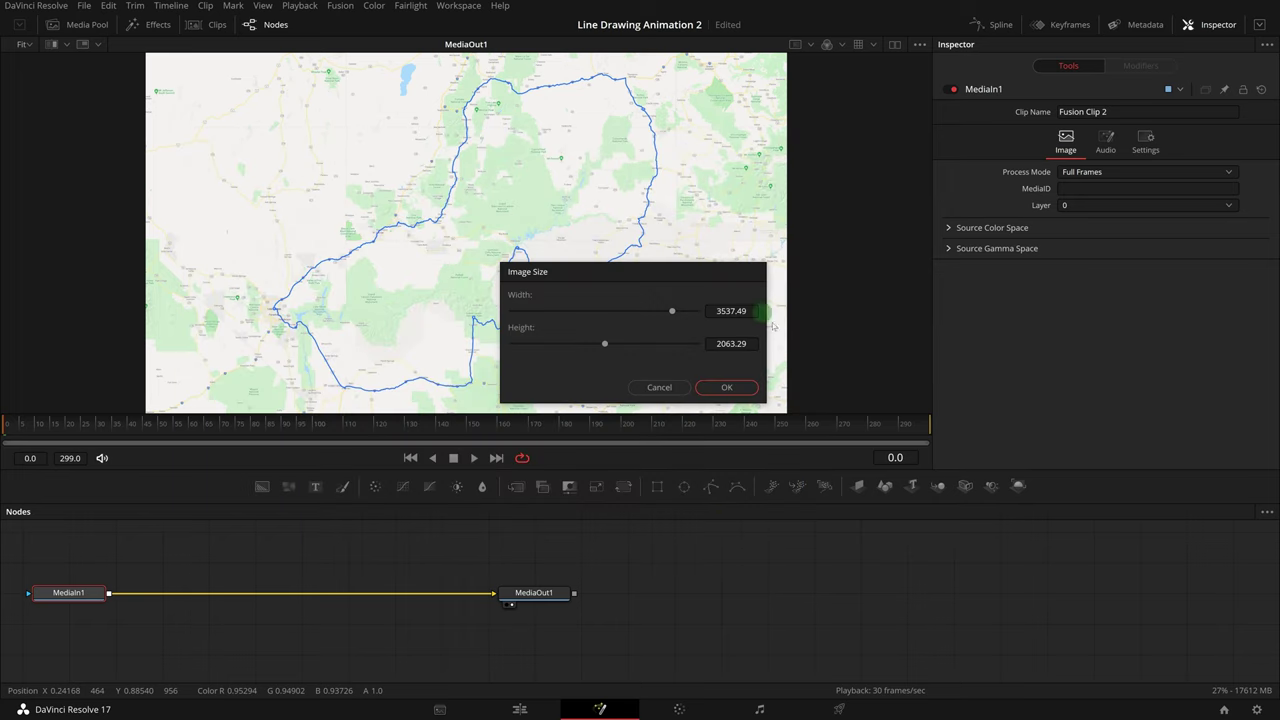
left_click(725, 387)
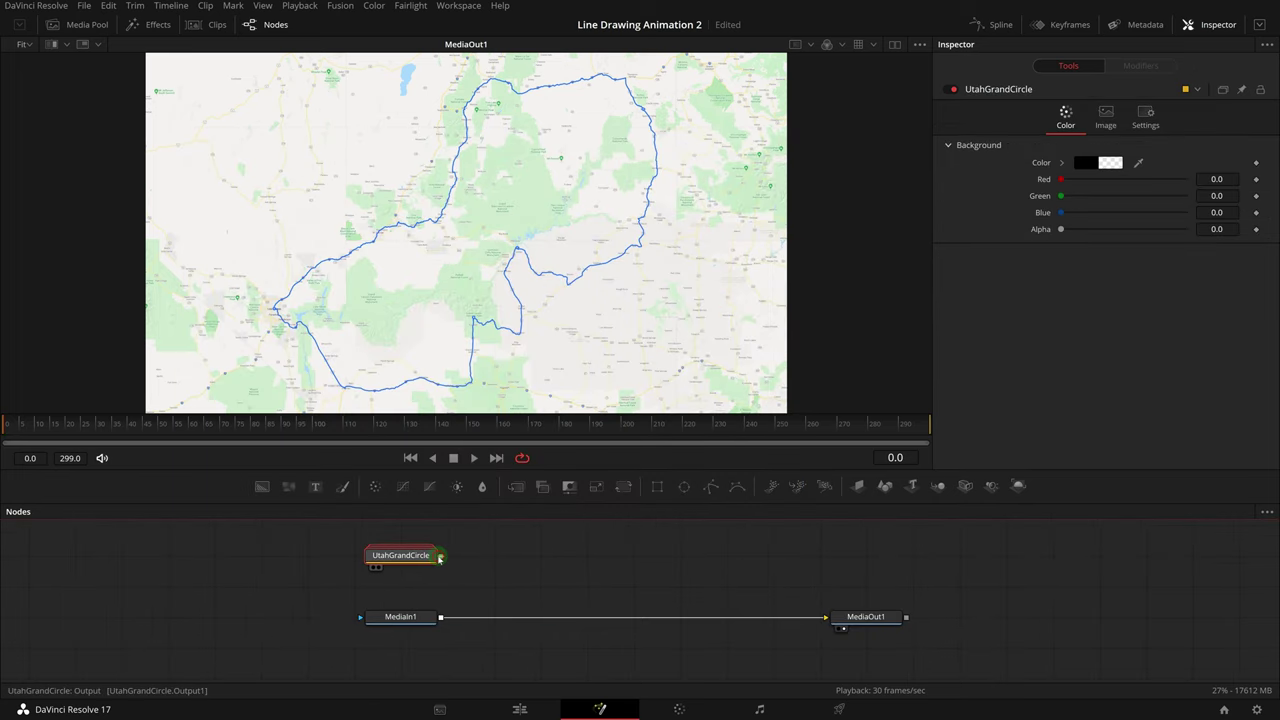
Step: Merge the UtahGrandCircle group over the map footage through Merge2 and expand the group
left_click_drag(440, 558, 451, 617)
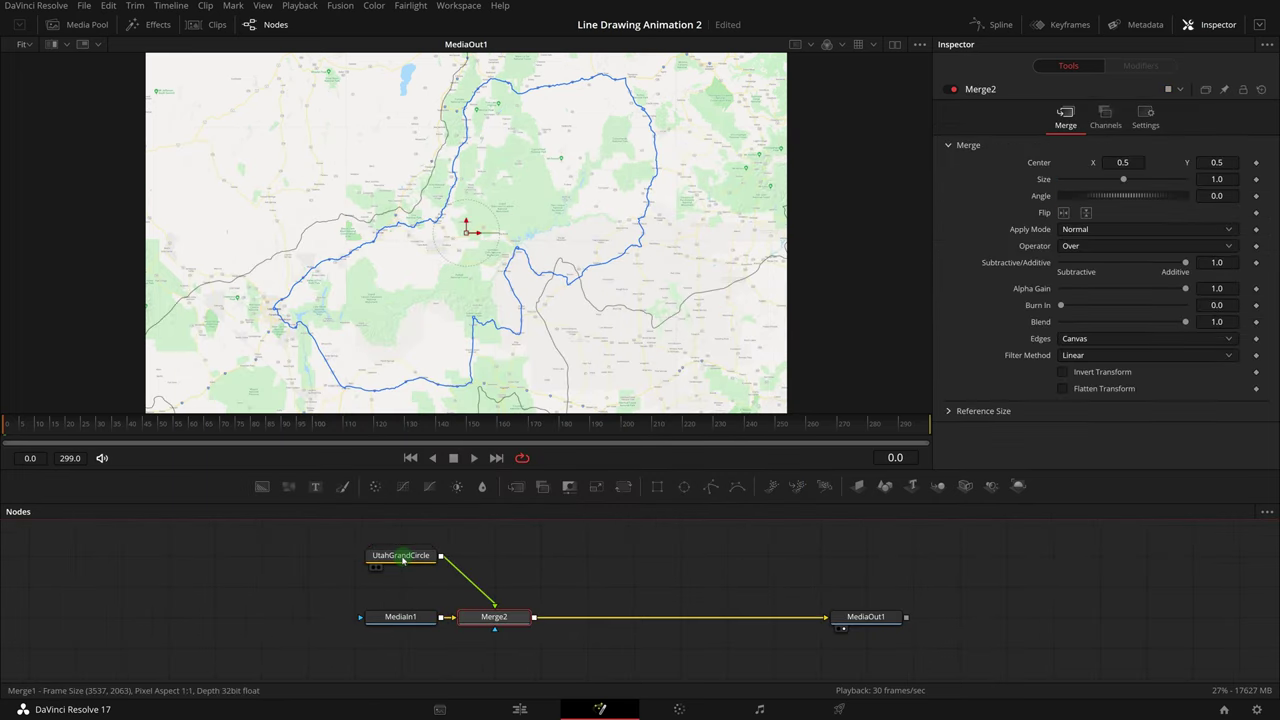
left_click_drag(403, 561, 494, 558)
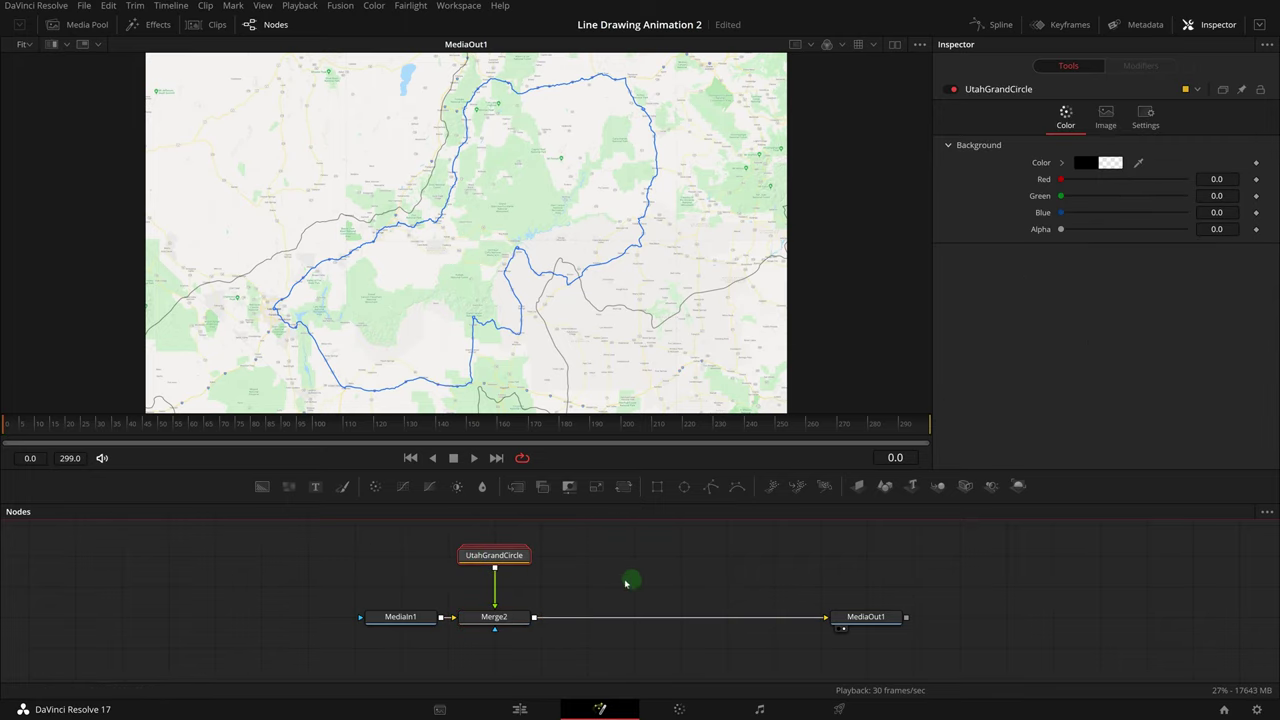
left_click(524, 555)
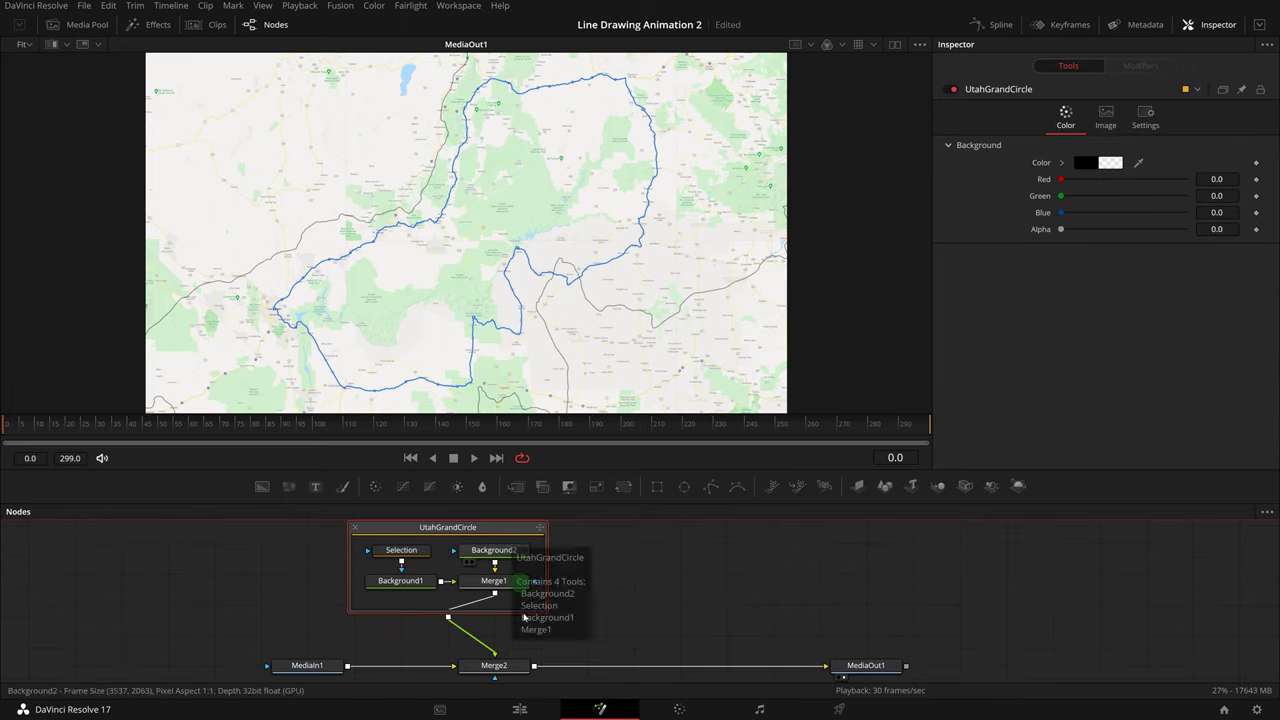
Step: Shrink Merge2's size to 0.542 so the route fits the map
left_click(494, 664)
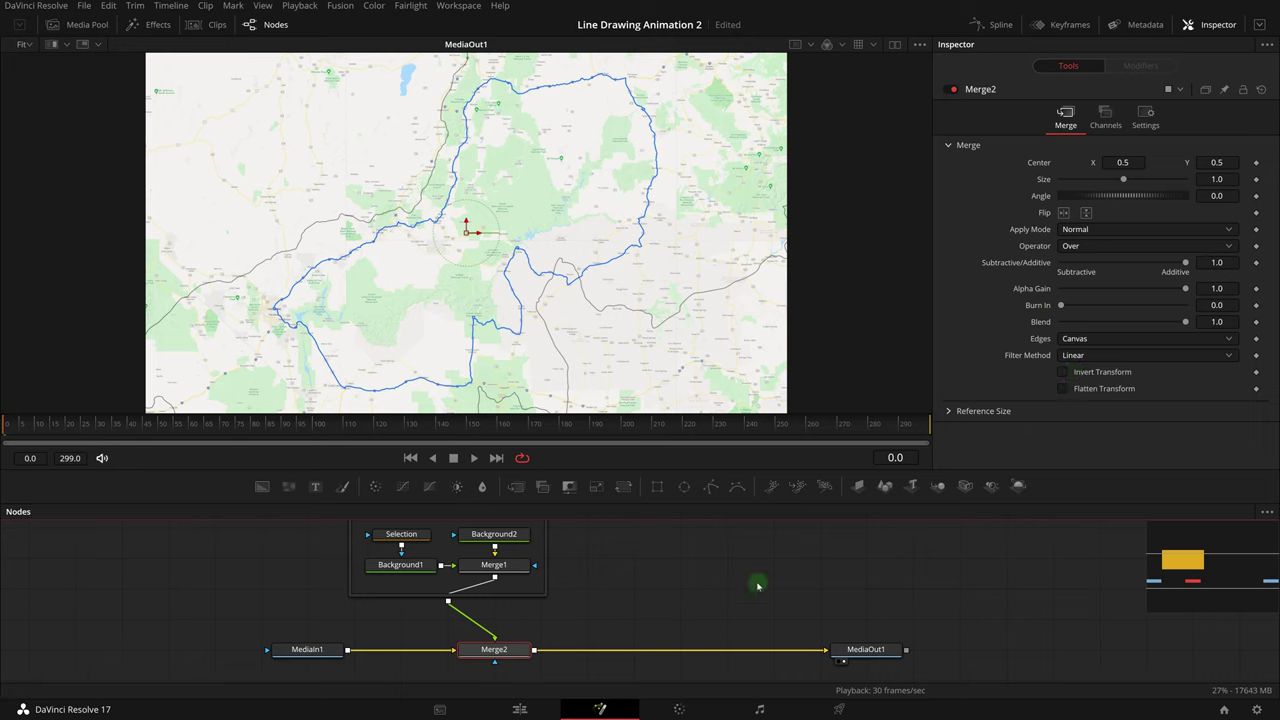
left_click(1225, 179)
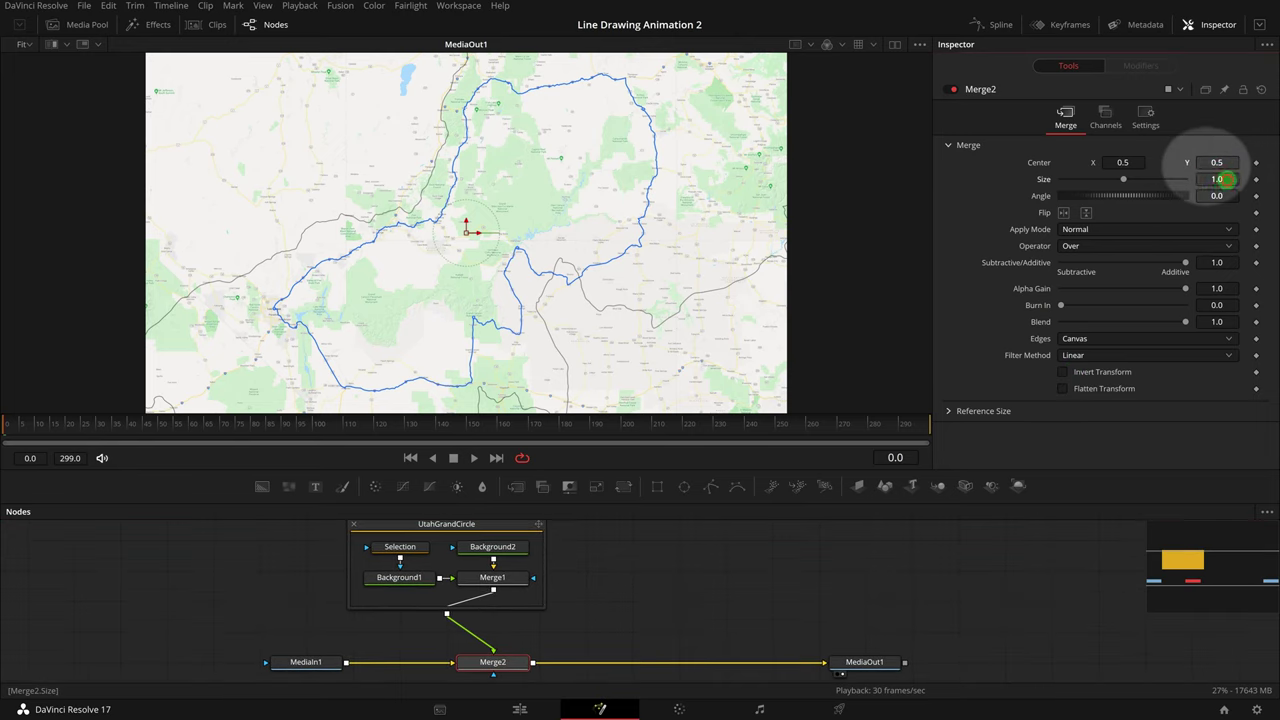
left_click_drag(1225, 179, 775, 459)
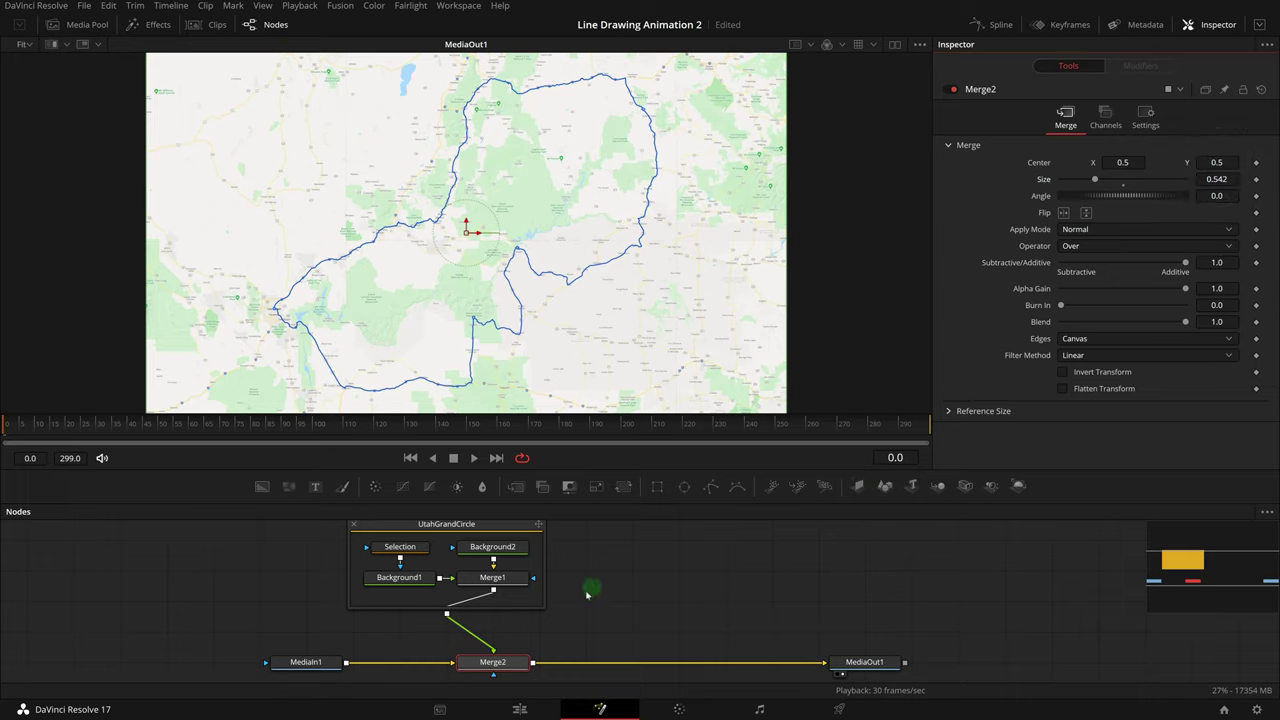
Step: Set Background1's fill colour to pure red, #ff0000
left_click(422, 579)
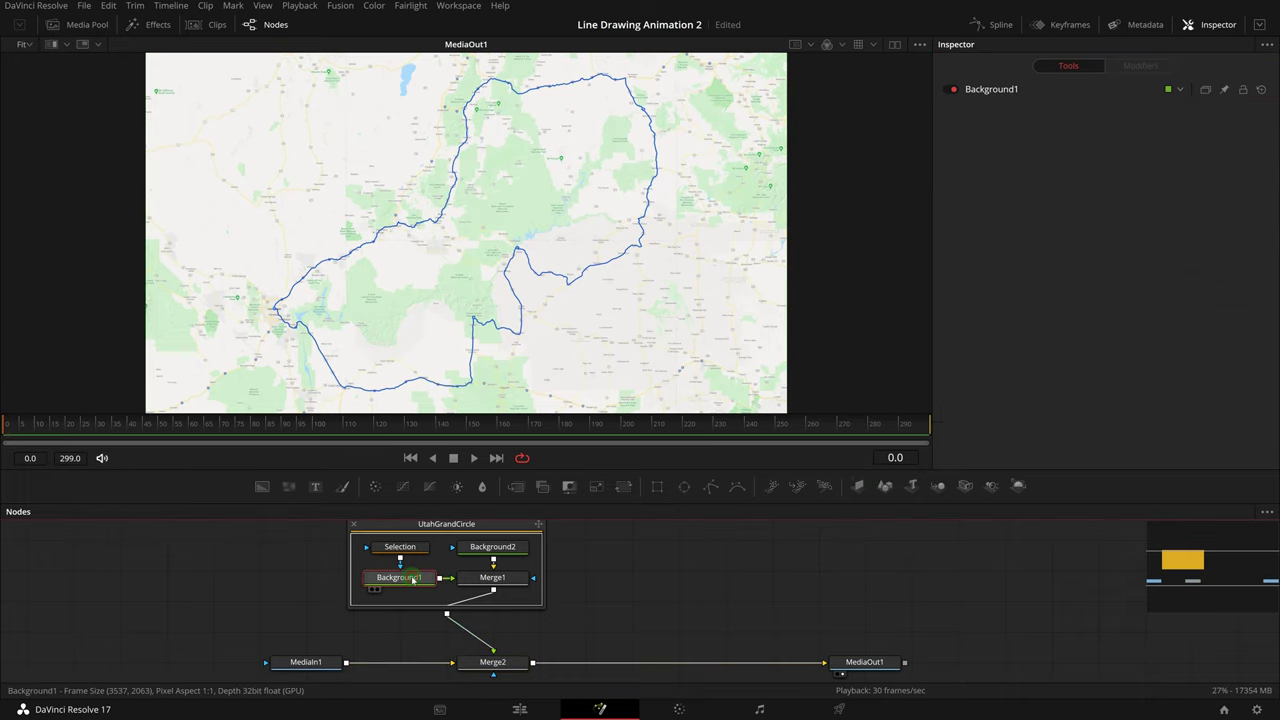
left_click(1002, 90)
left_click(1096, 228)
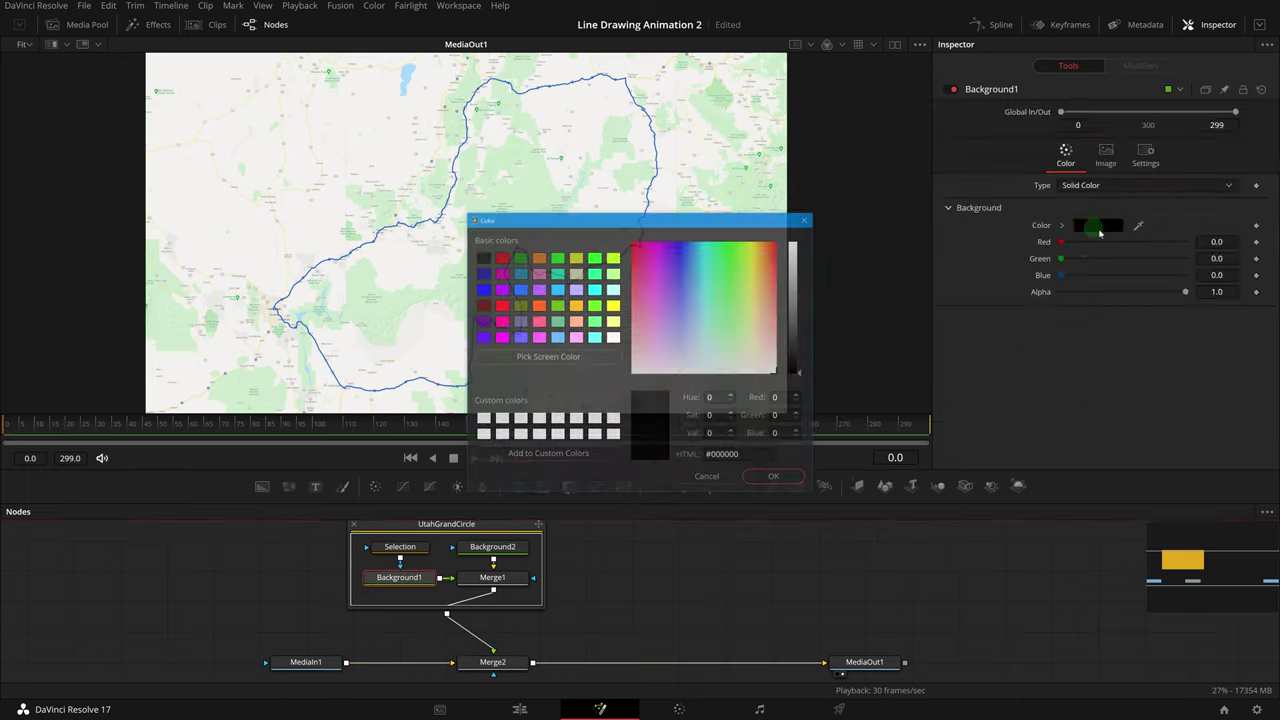
left_click(503, 306)
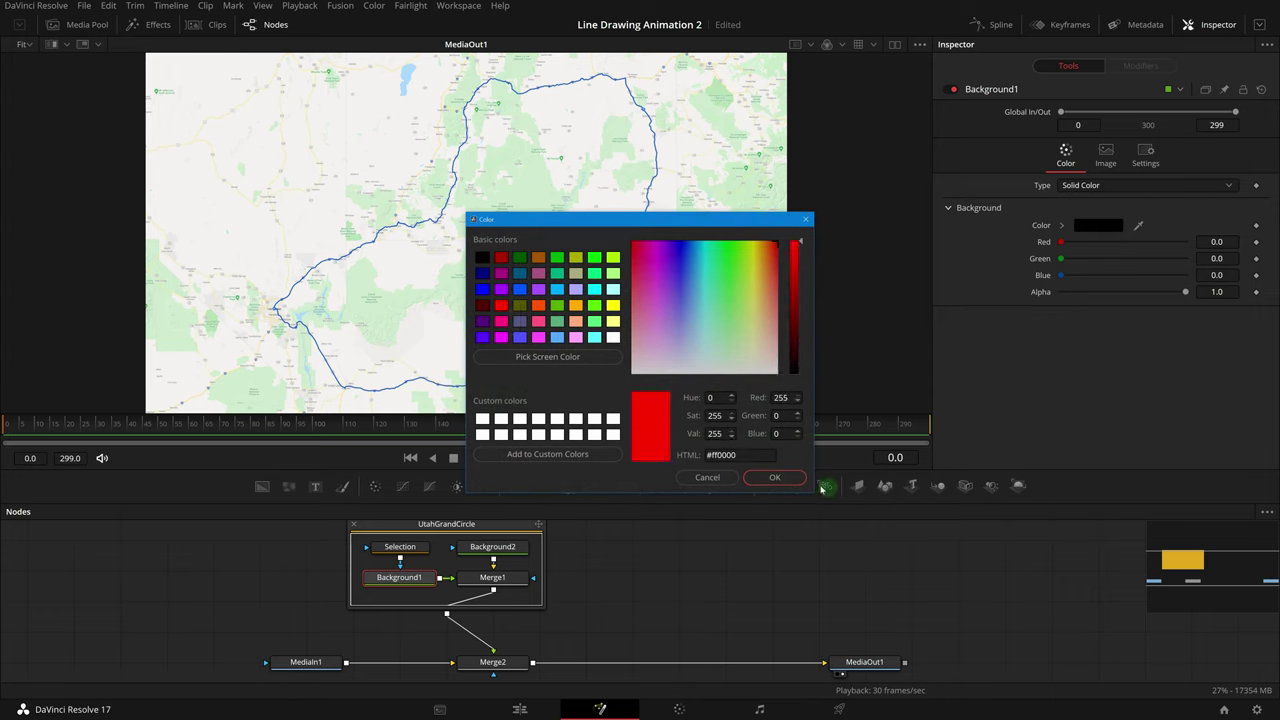
left_click(778, 478)
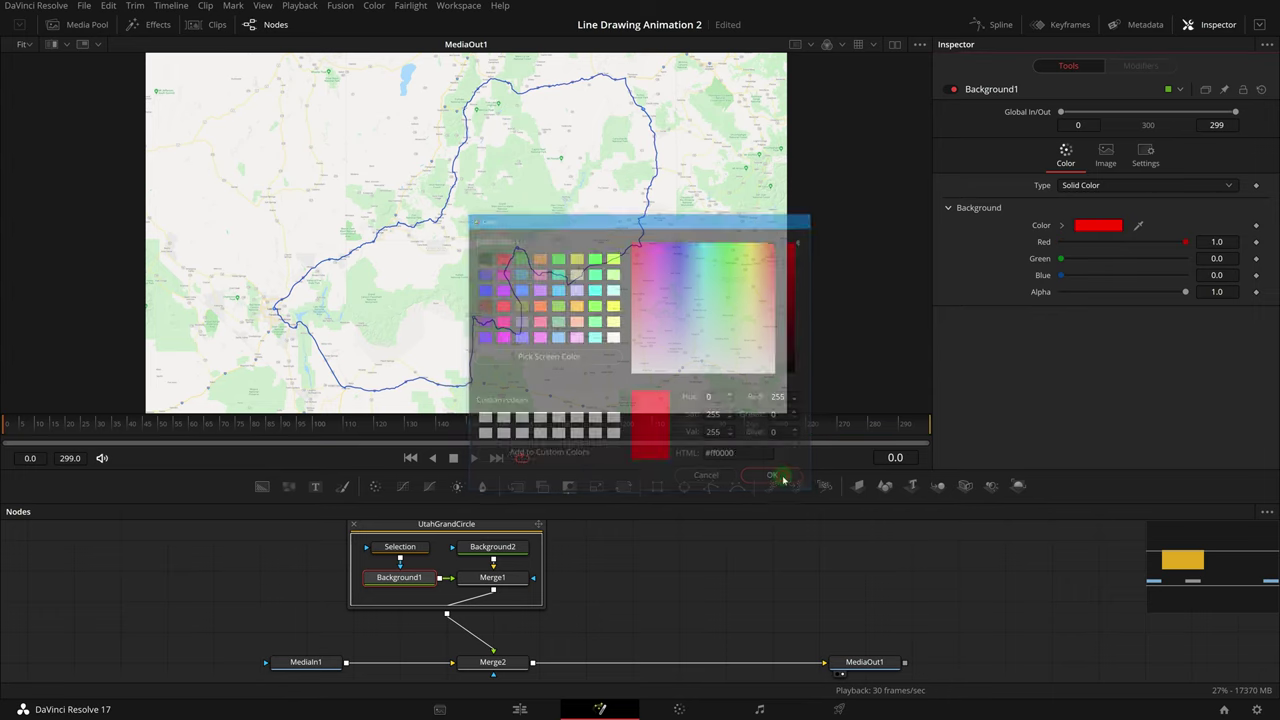
Step: Hide view controls, set the Selection border width to 0.003, and adjust its Length and Position
left_click(404, 549)
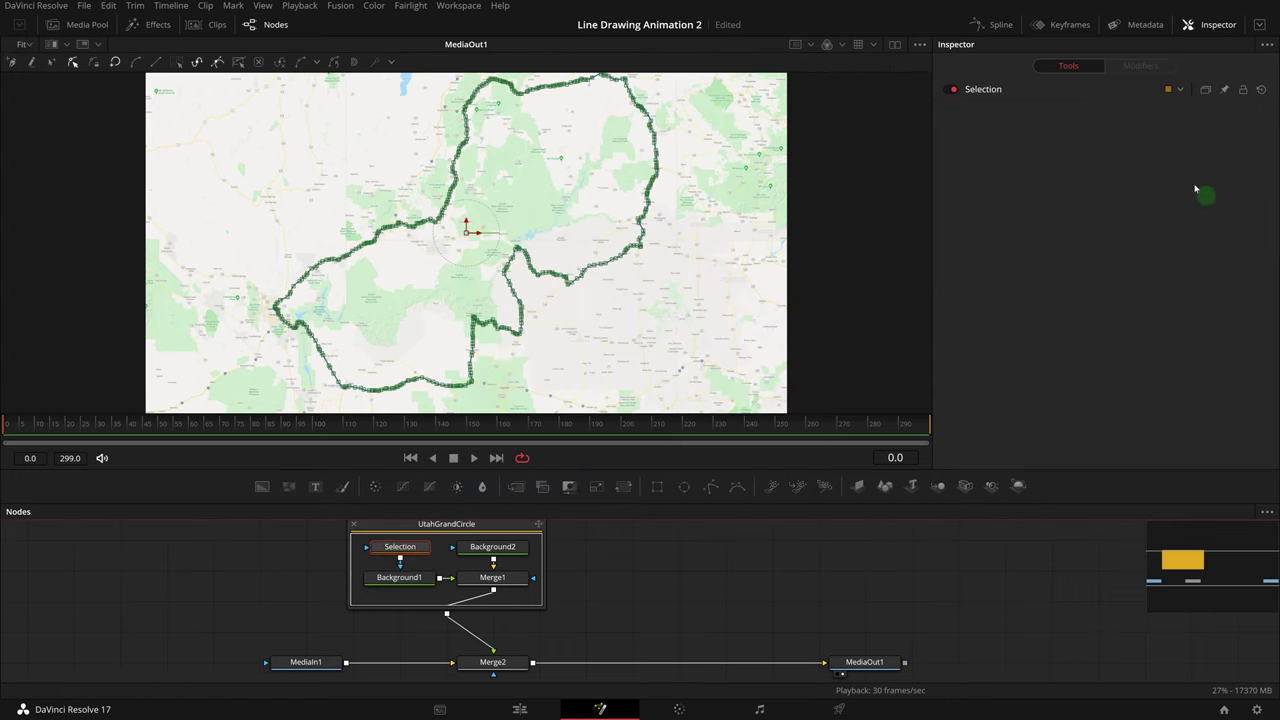
left_click(985, 90)
left_click_drag(1121, 214, 1123, 214)
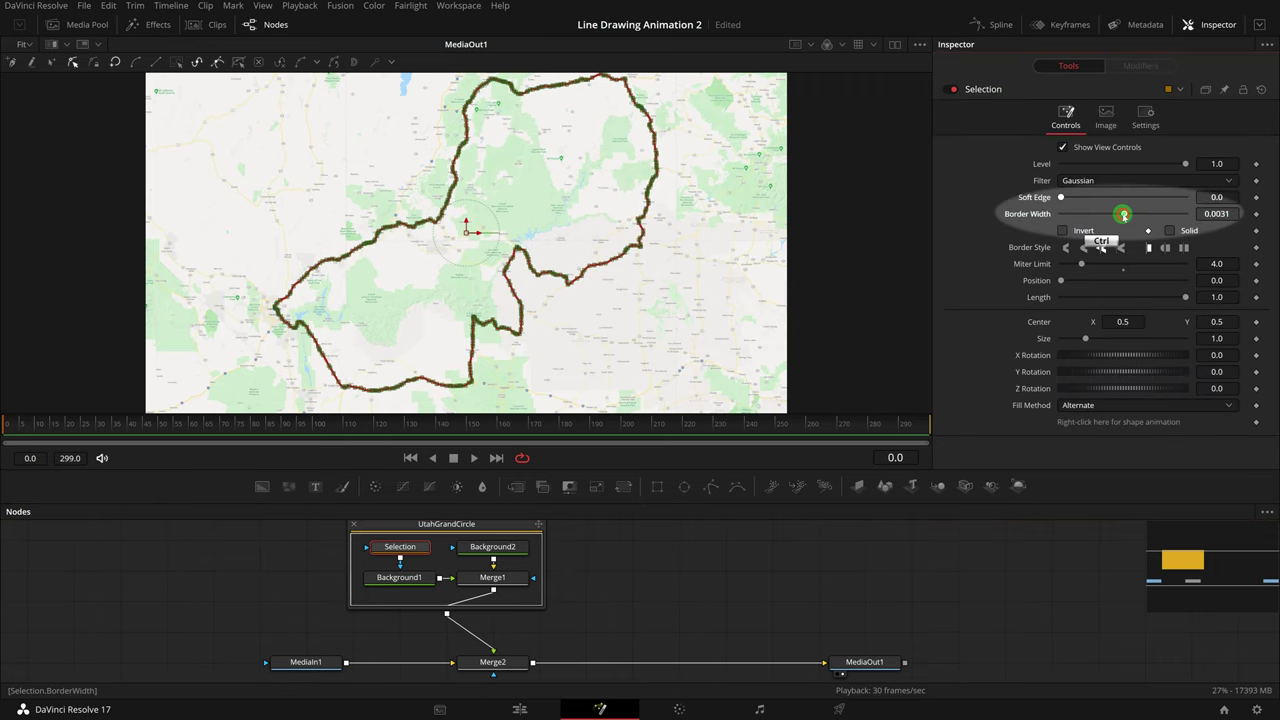
key("ctrl+k")
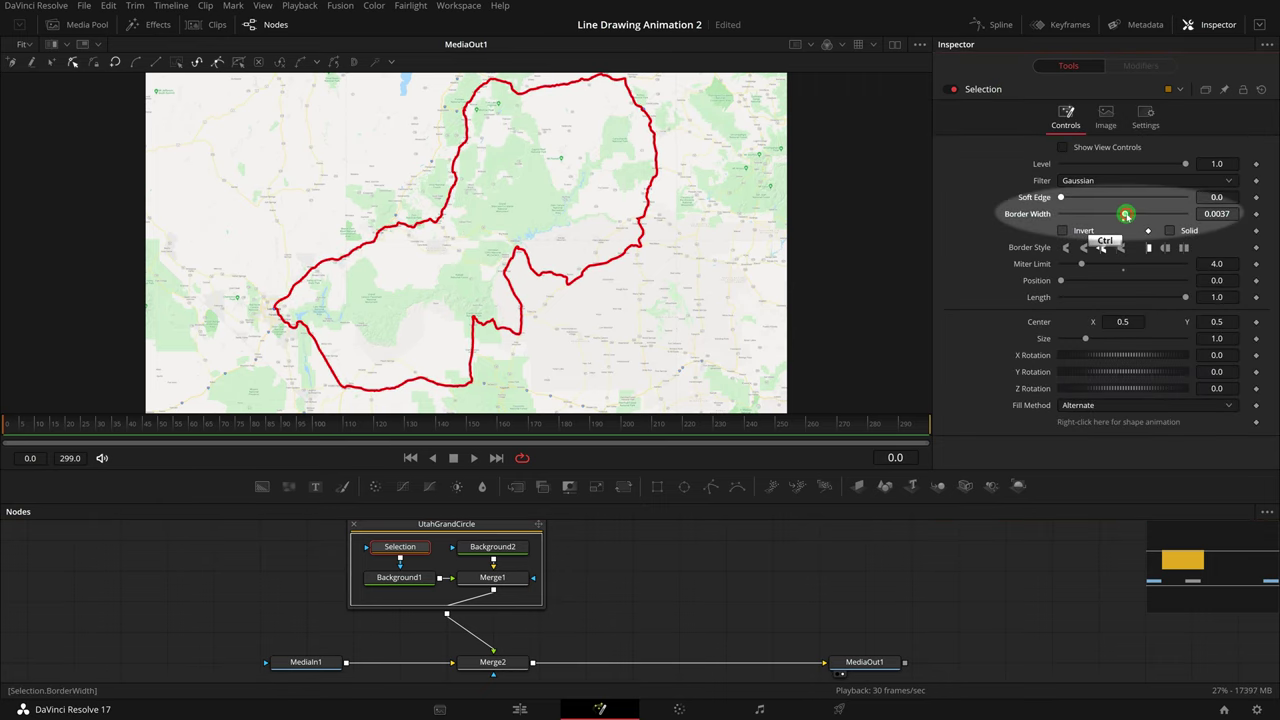
left_click_drag(1125, 214, 1123, 214)
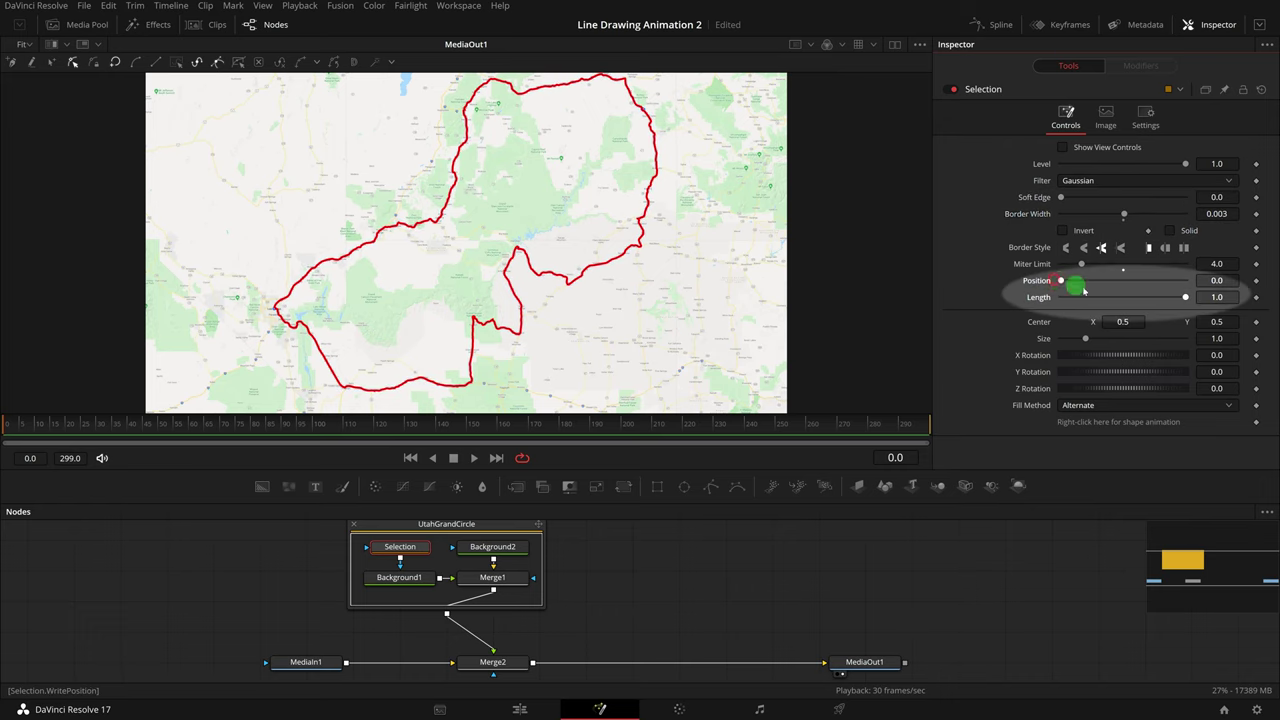
mouse_move(1184, 297)
left_mouse_down()
mouse_move(1058, 298)
mouse_move(1180, 310)
left_mouse_up()
mouse_move(1063, 282)
left_mouse_down()
mouse_move(1178, 296)
mouse_move(1059, 297)
mouse_move(1186, 300)
mouse_move(1064, 300)
mouse_move(1176, 300)
mouse_move(1115, 303)
left_mouse_up()
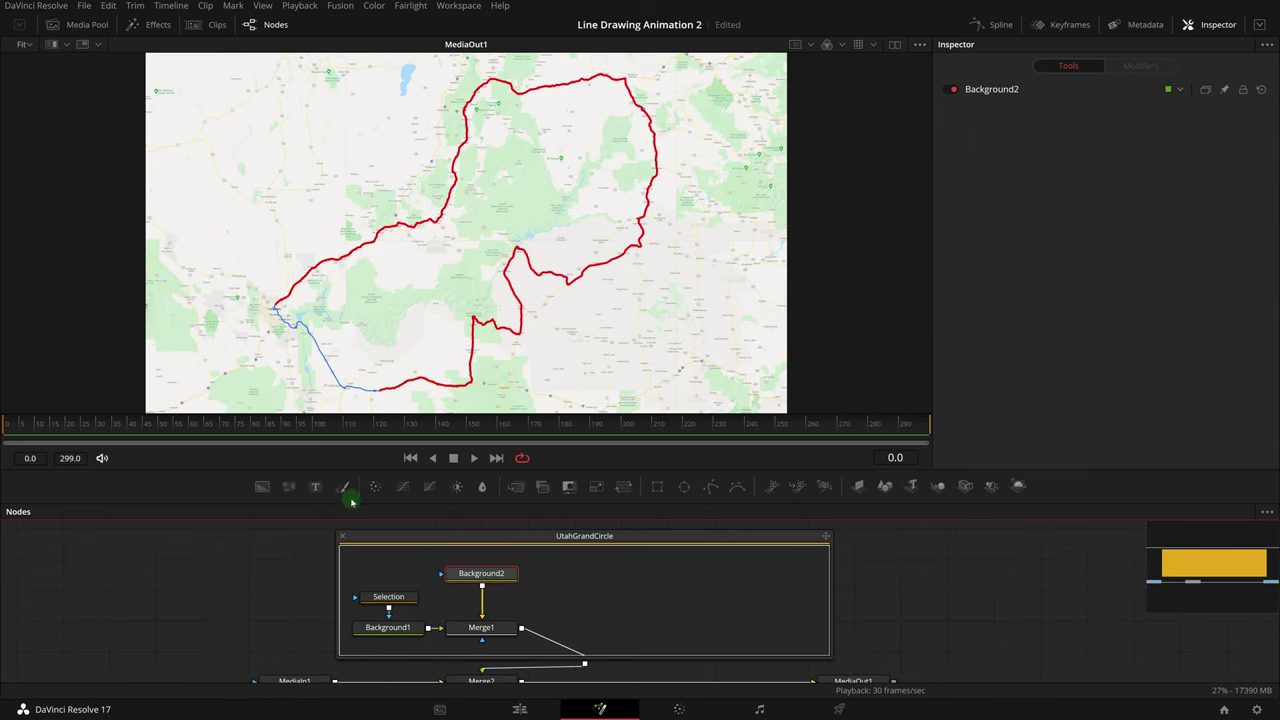
Step: Add a Paint node to the group and draw a polyline stroke on the map
left_click(342, 486)
left_click(615, 607)
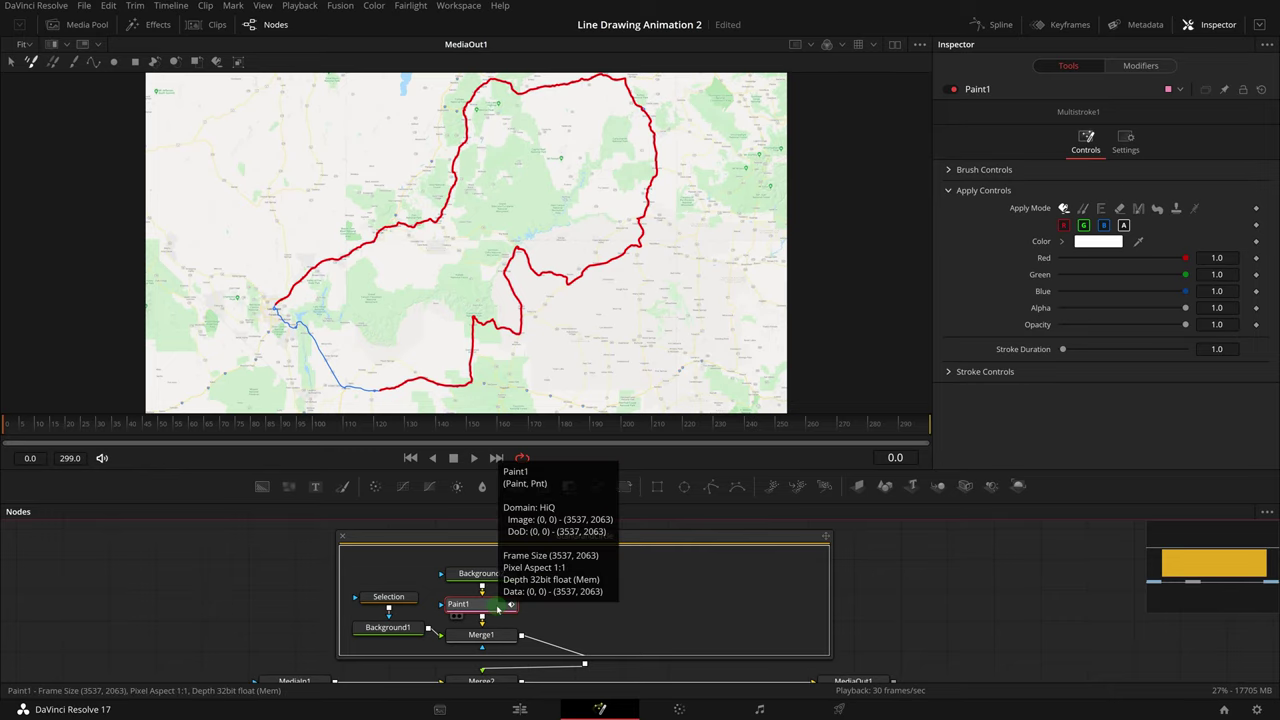
left_click(663, 607)
left_click(91, 62)
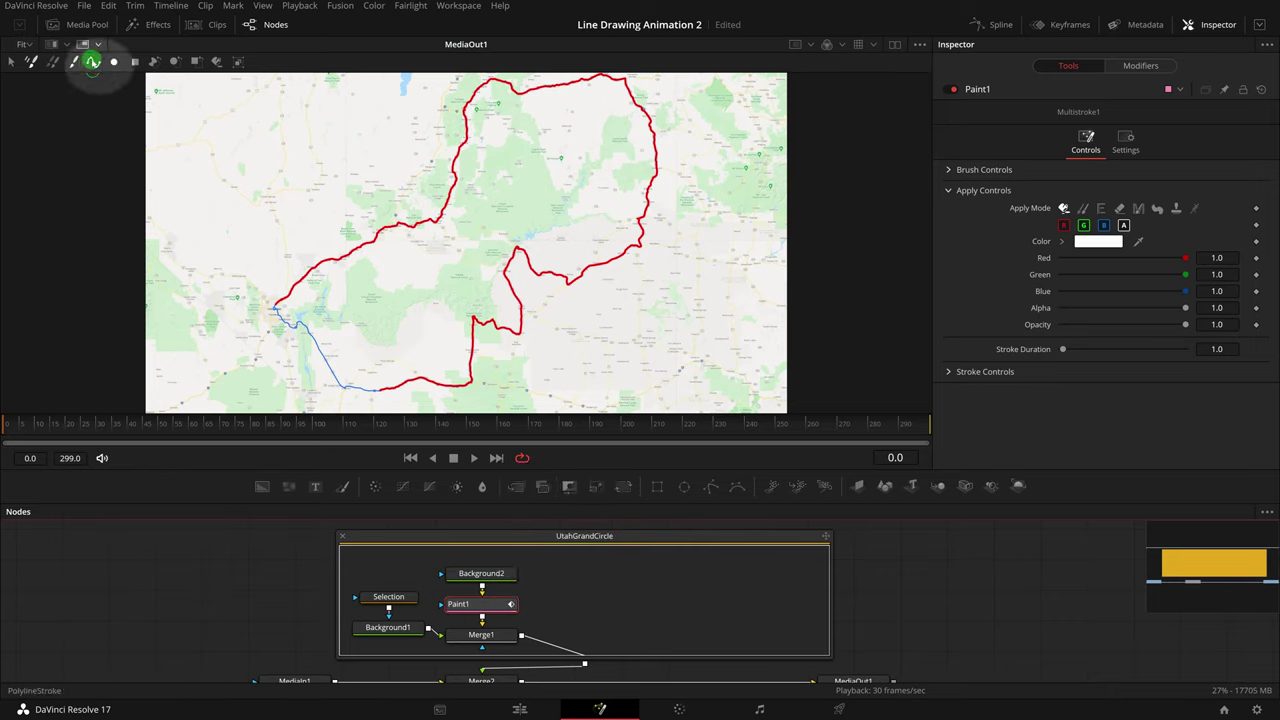
left_click(467, 232)
Step: Publish the Selection outline's polyline shape
left_click(388, 597)
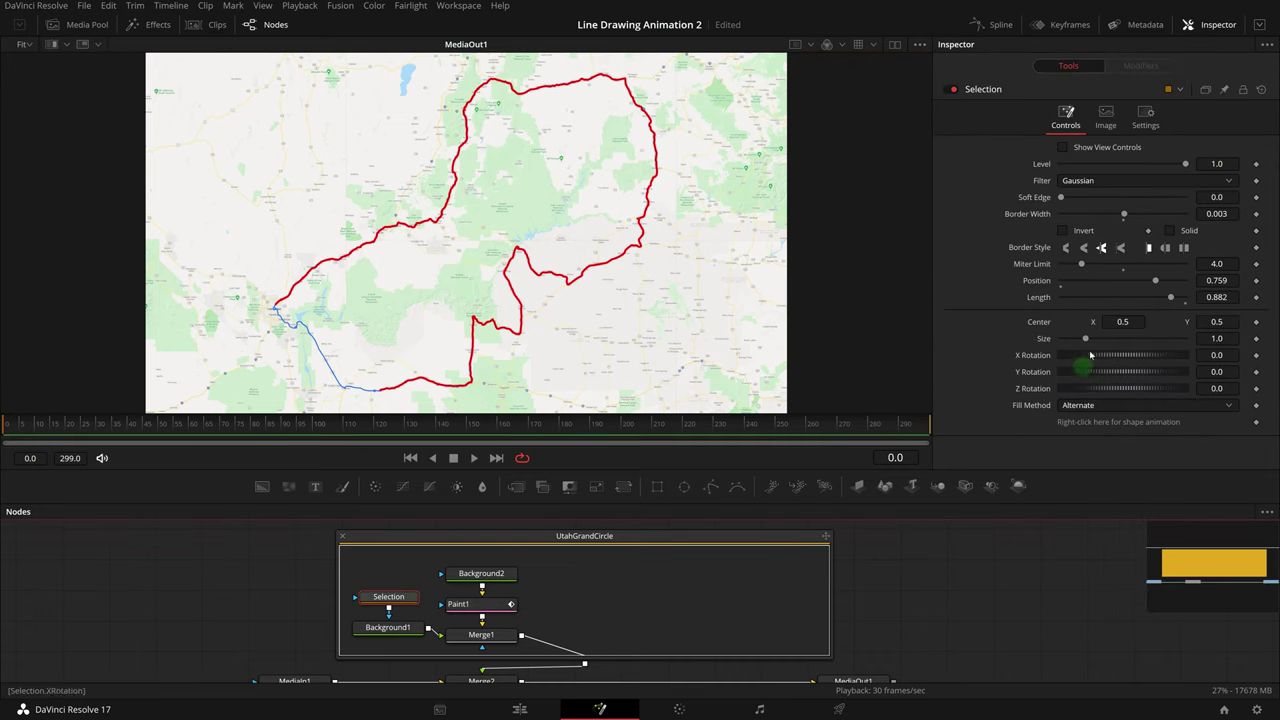
right_click(1150, 422)
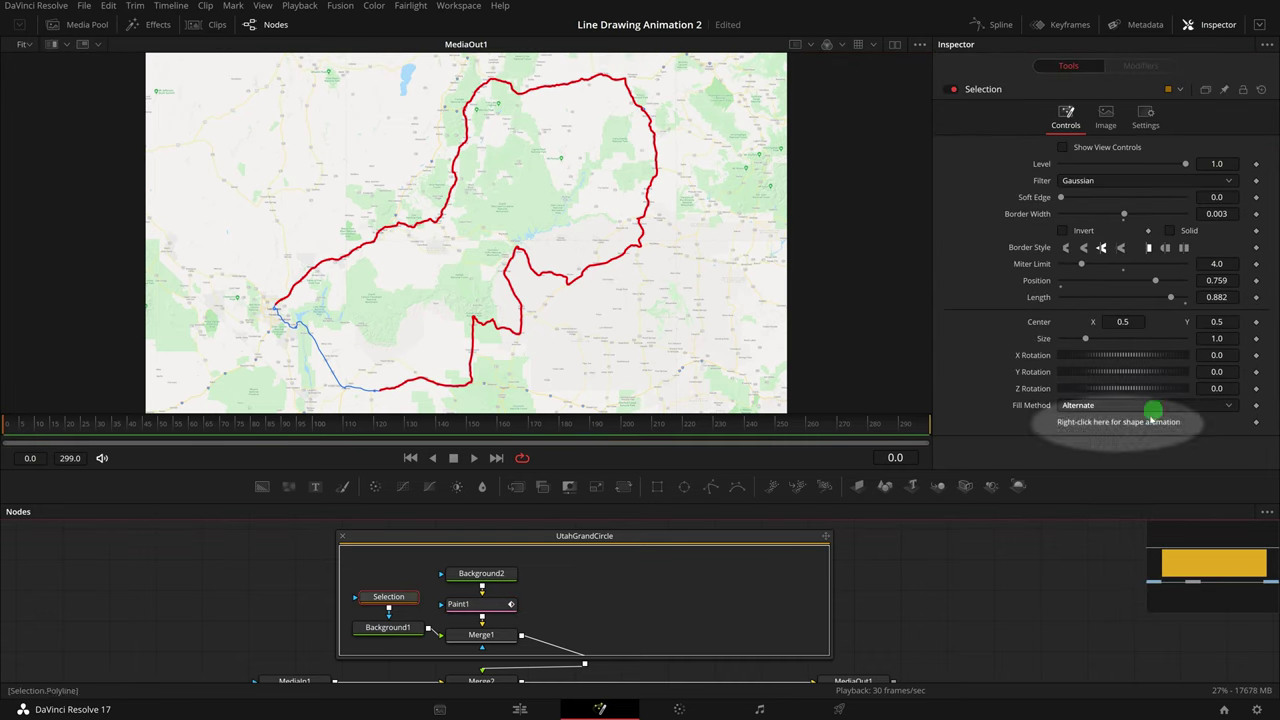
right_click(1126, 422)
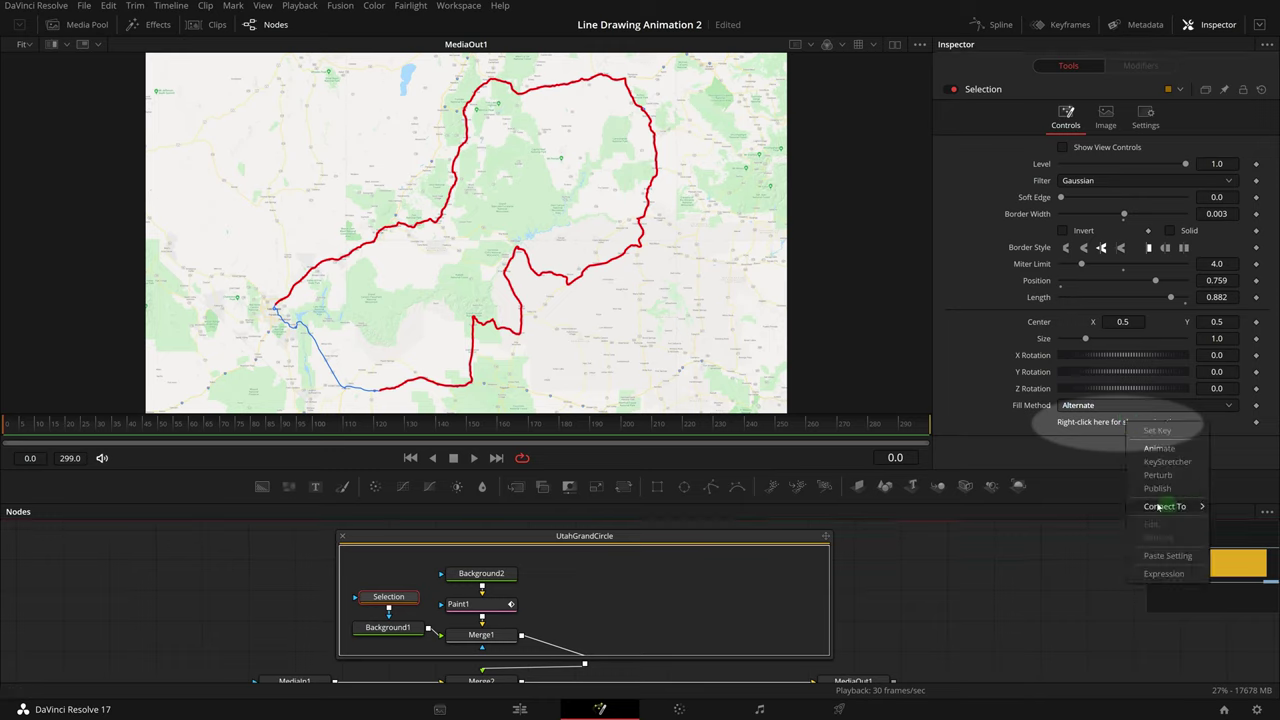
left_click(1157, 487)
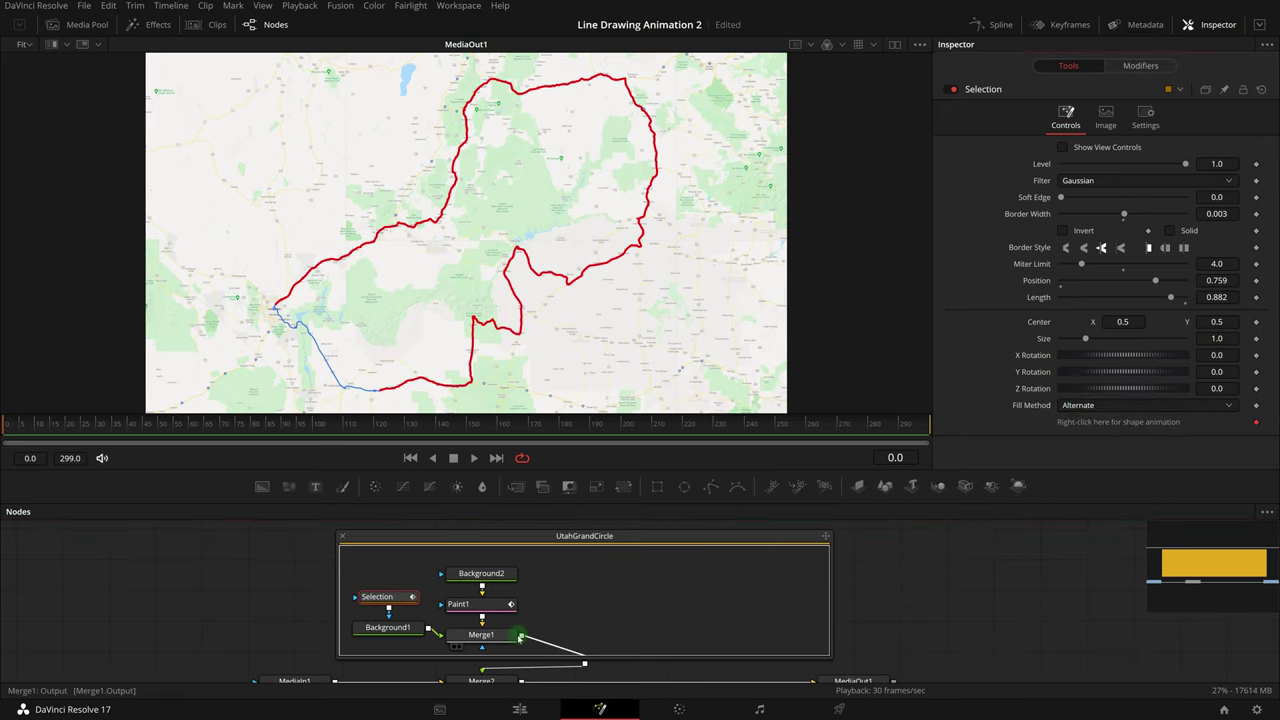
Step: Connect the Paint1 stroke to Selection: Polyline so it follows the route outline
left_click(480, 605)
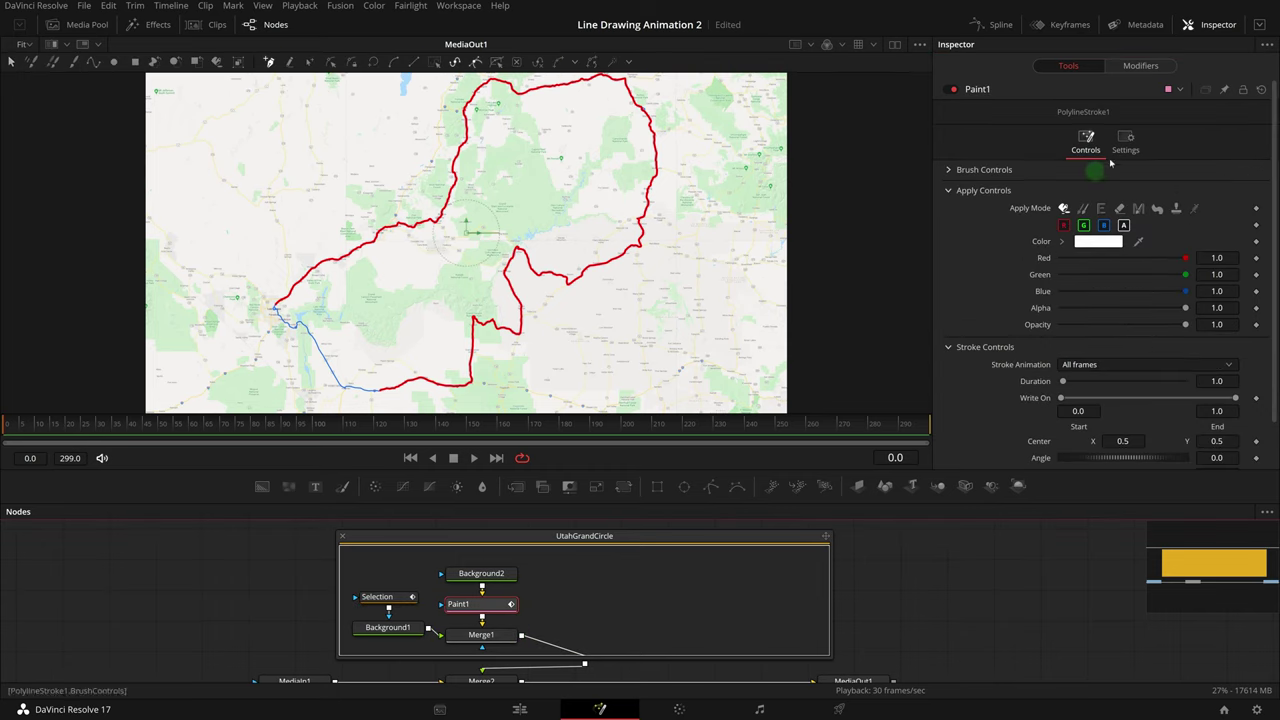
left_click(1139, 66)
right_click(1082, 460)
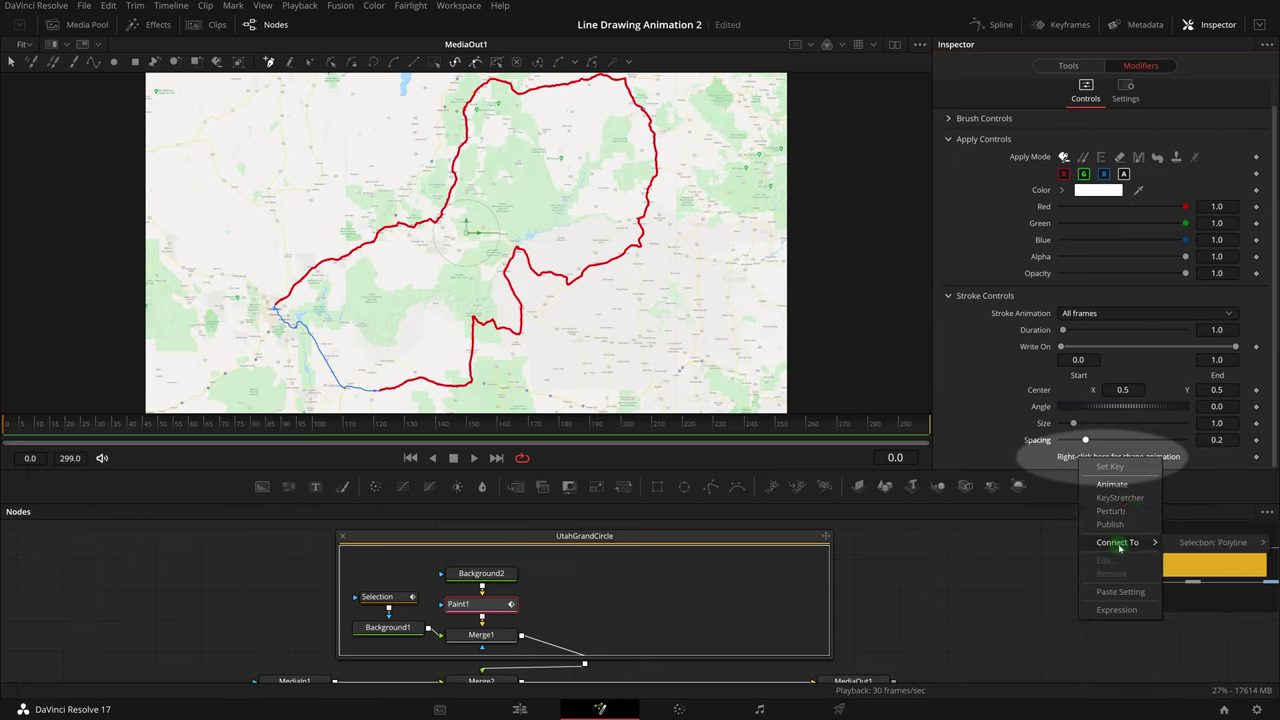
left_click(1122, 542)
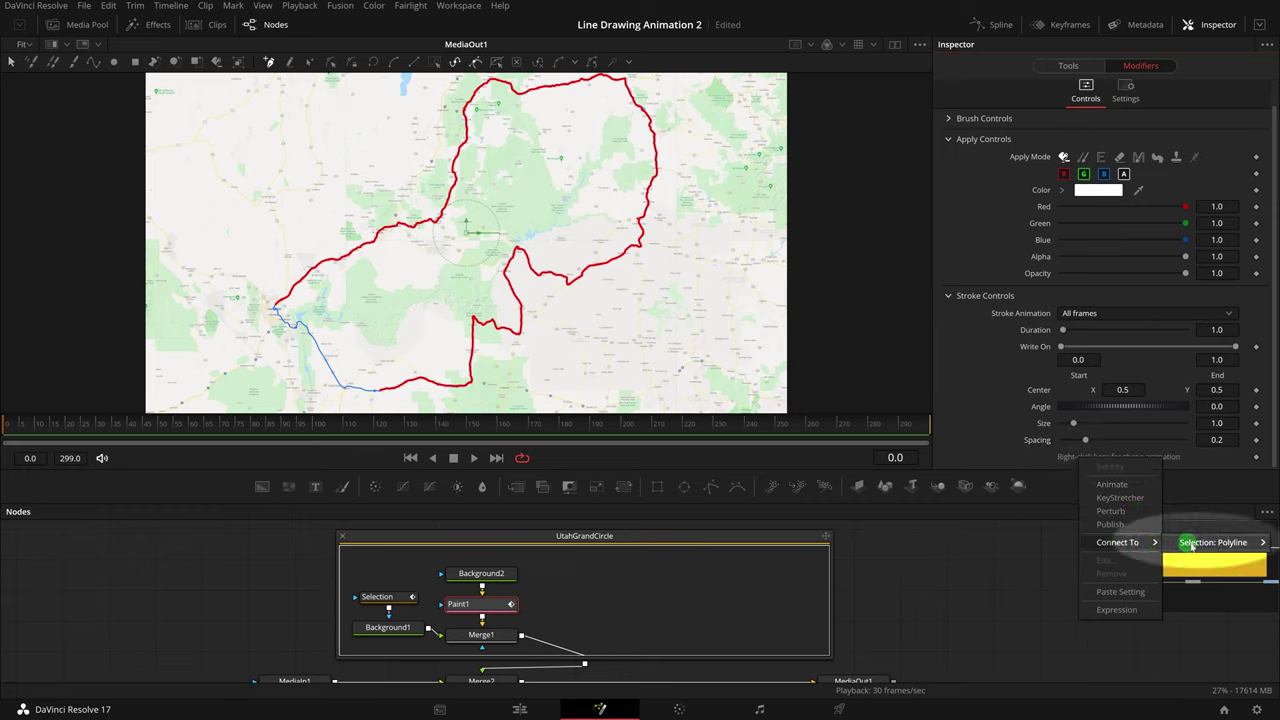
left_click(1191, 545)
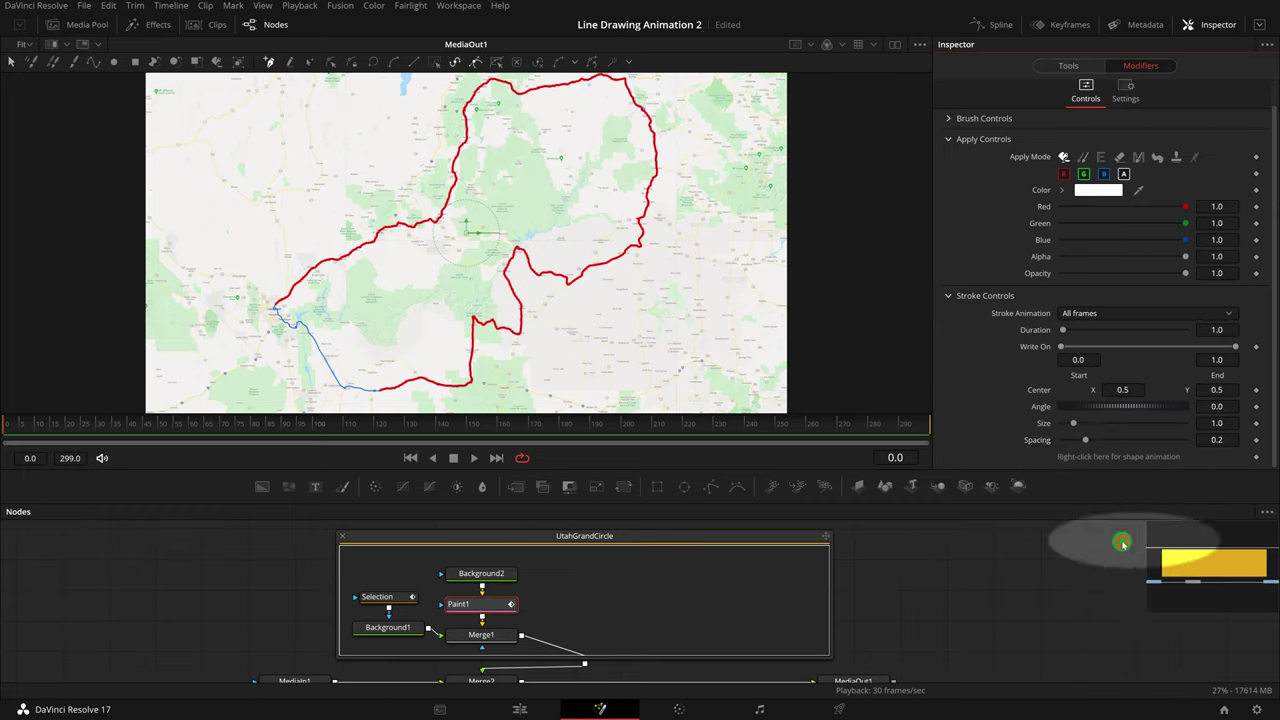
Step: Make the stroke red with brush size 0.0059 and connect Paint1 into Merge1
left_click(1098, 216)
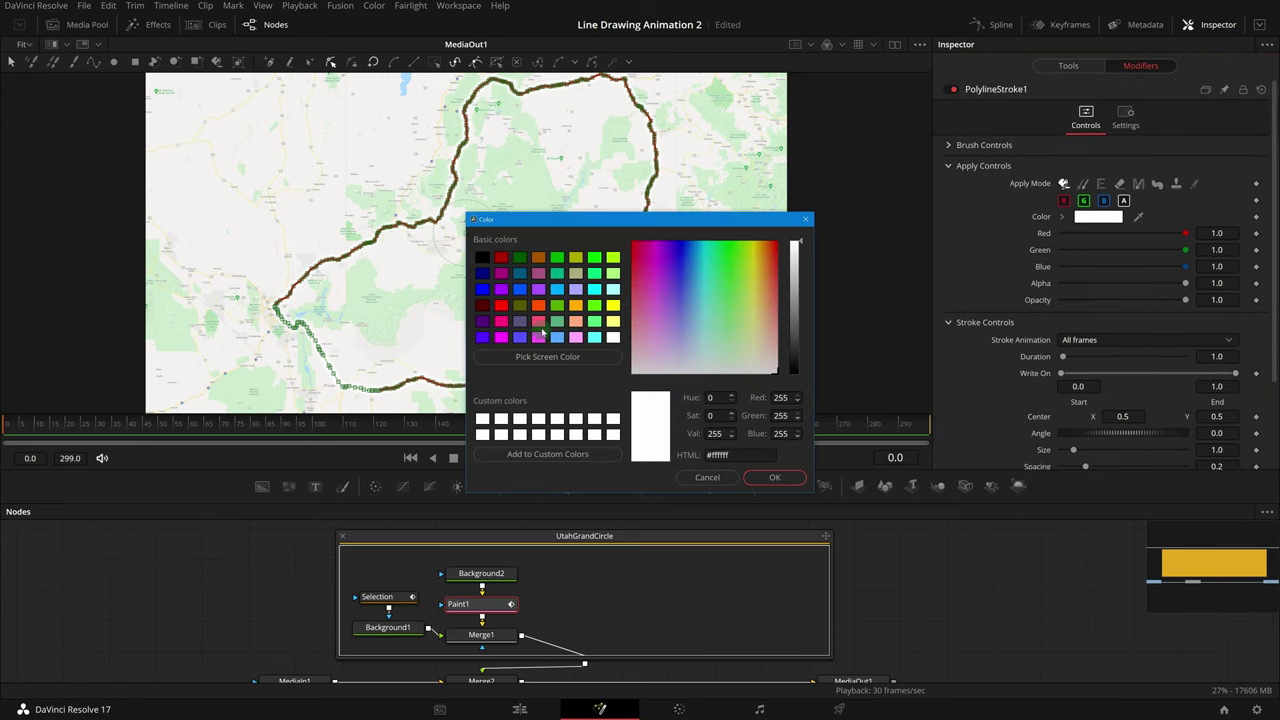
left_click(500, 306)
left_click(774, 477)
left_click(984, 145)
mouse_move(1070, 197)
left_mouse_down()
mouse_move(1090, 197)
mouse_move(1070, 197)
left_mouse_up()
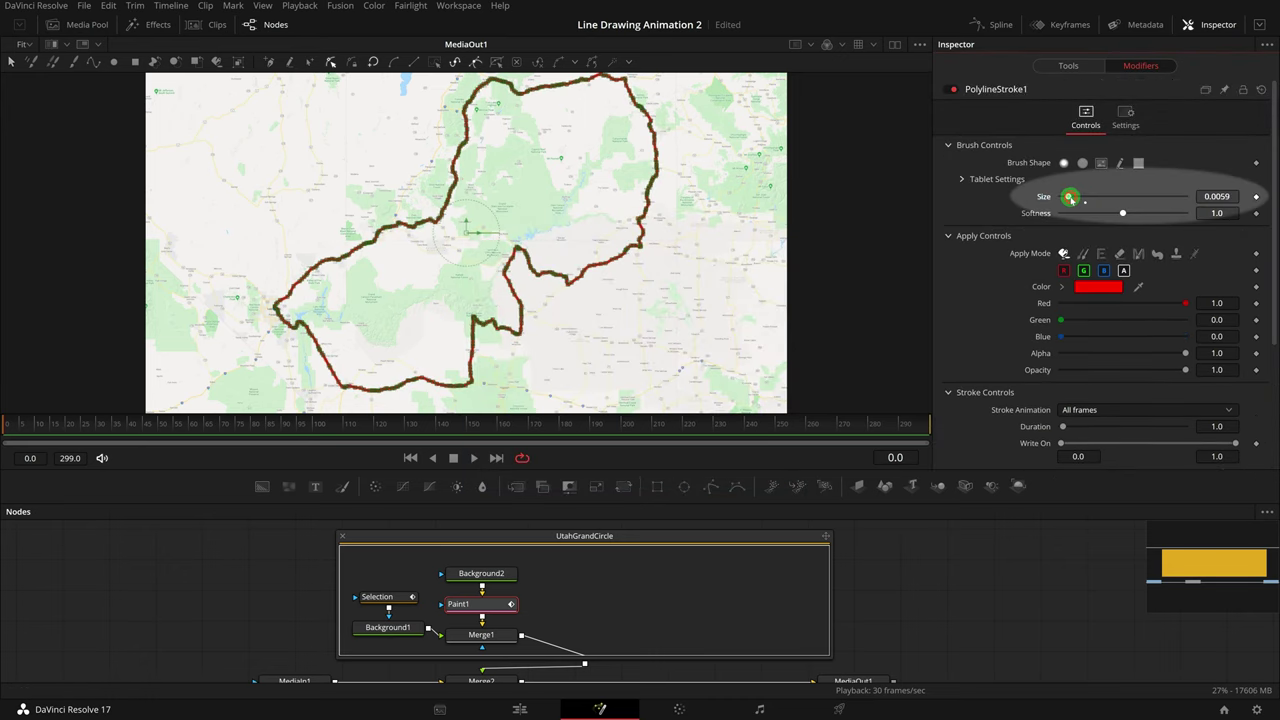
left_click(440, 635)
mouse_move(440, 635)
left_mouse_down()
mouse_move(414, 606)
mouse_move(374, 603)
mouse_move(529, 617)
left_mouse_up()
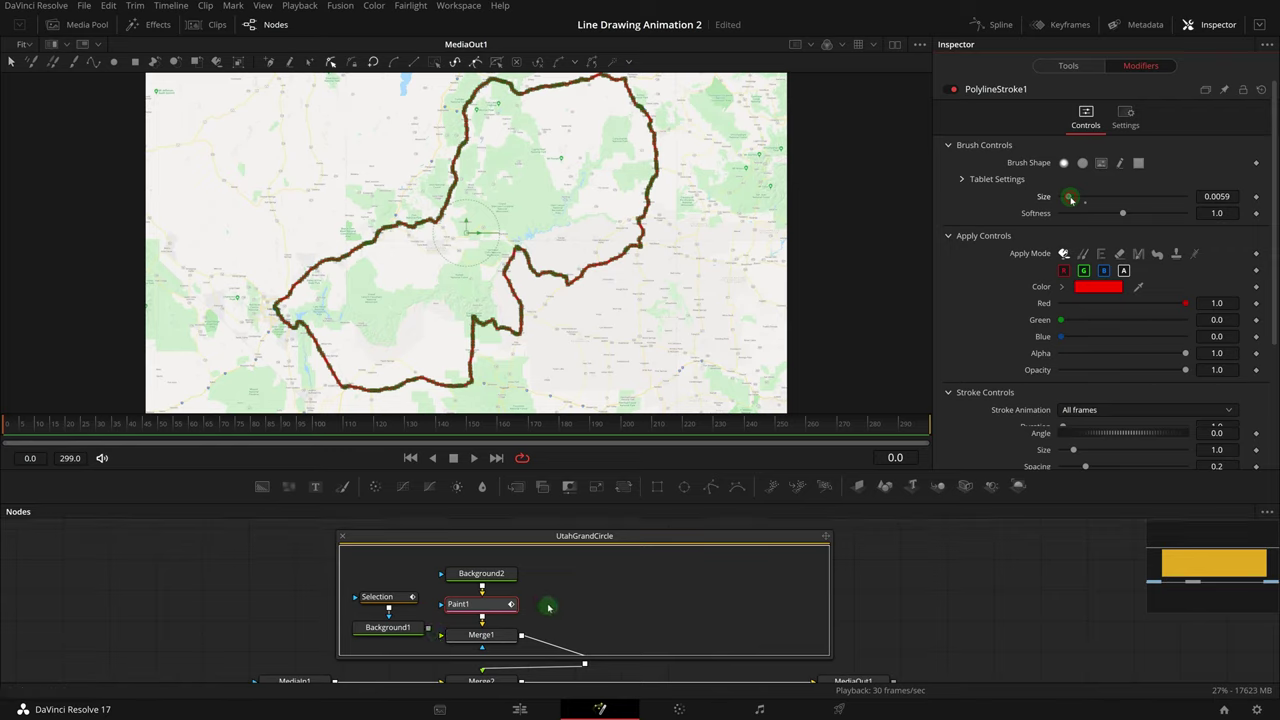
Step: Keyframe Write On at frame 0 and frame 240 so the stroke draws along the route
scroll(1150, 300, "down", 4)
mouse_move(1237, 264)
left_mouse_down()
mouse_move(1070, 262)
mouse_move(1255, 272)
left_mouse_up()
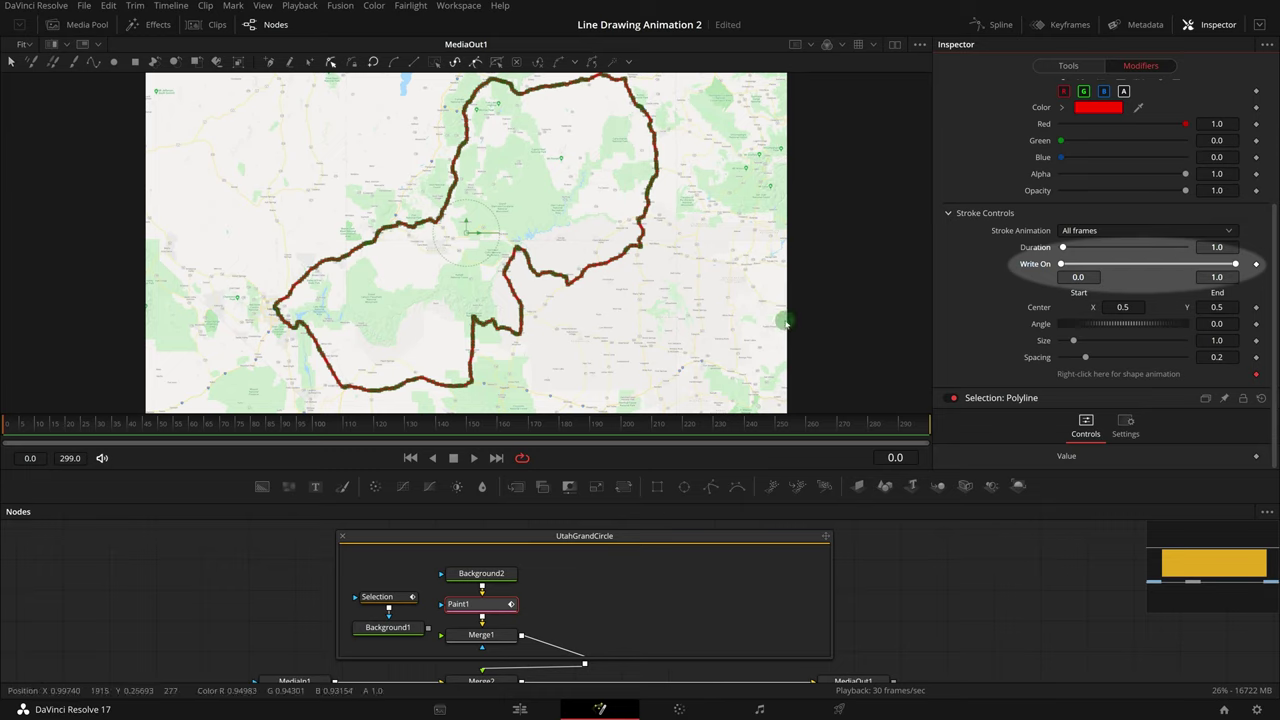
left_click(1256, 264)
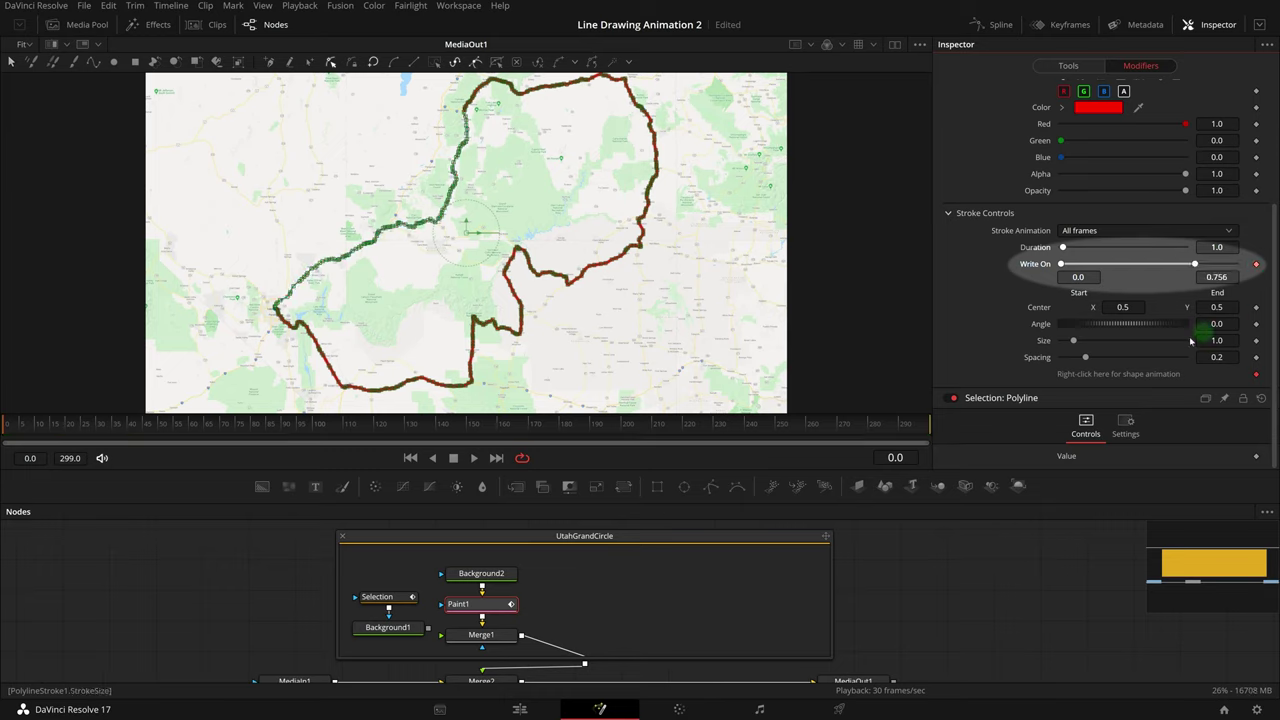
left_click_drag(1235, 263, 1194, 263)
left_click_drag(1060, 264, 1194, 276)
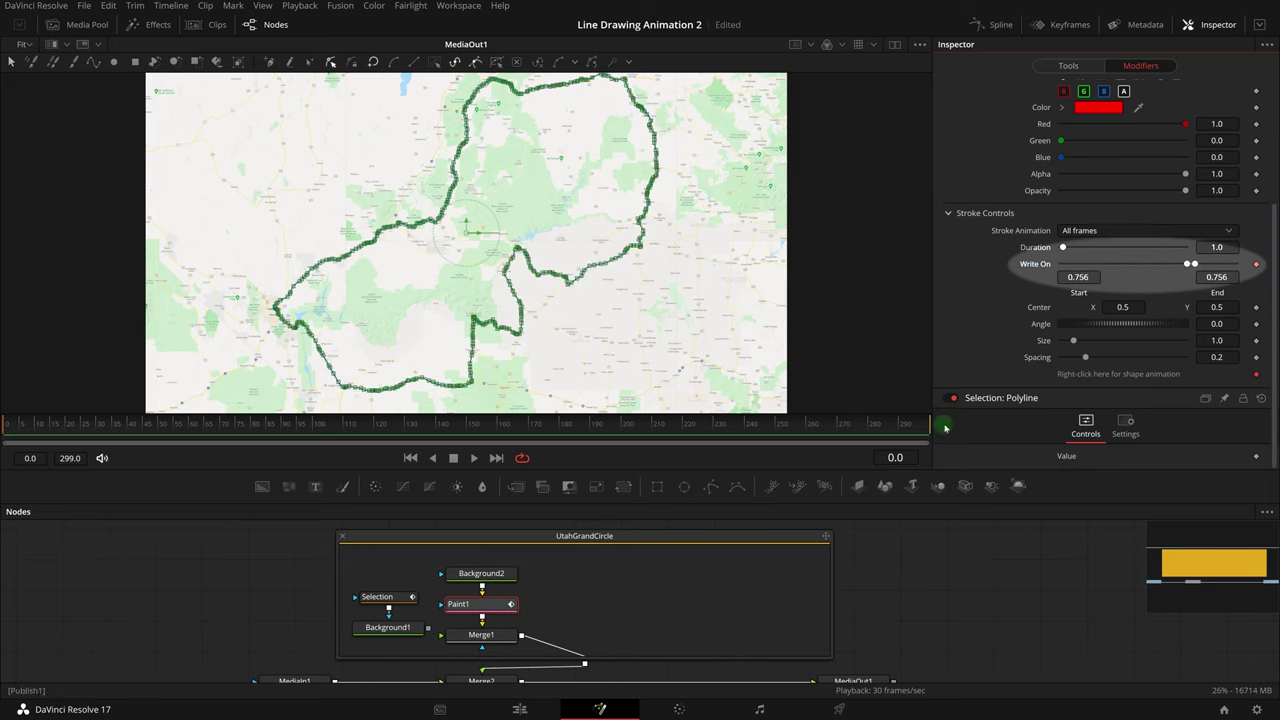
left_click(895, 457)
type("240")
key("Return")
left_click(1078, 277)
type("0.0064")
key("Return")
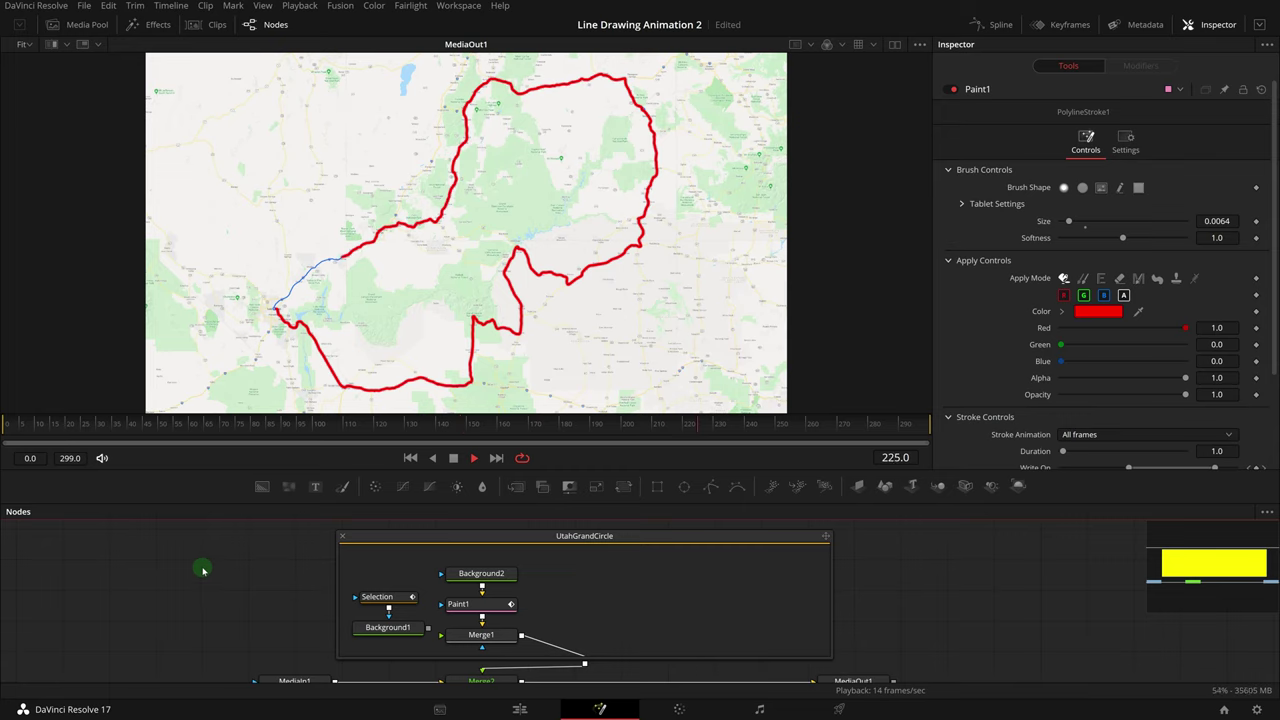
Step: Add a text label node to the UtahGrandCircle group and bring in the Driving Animation car clip
left_click(578, 574)
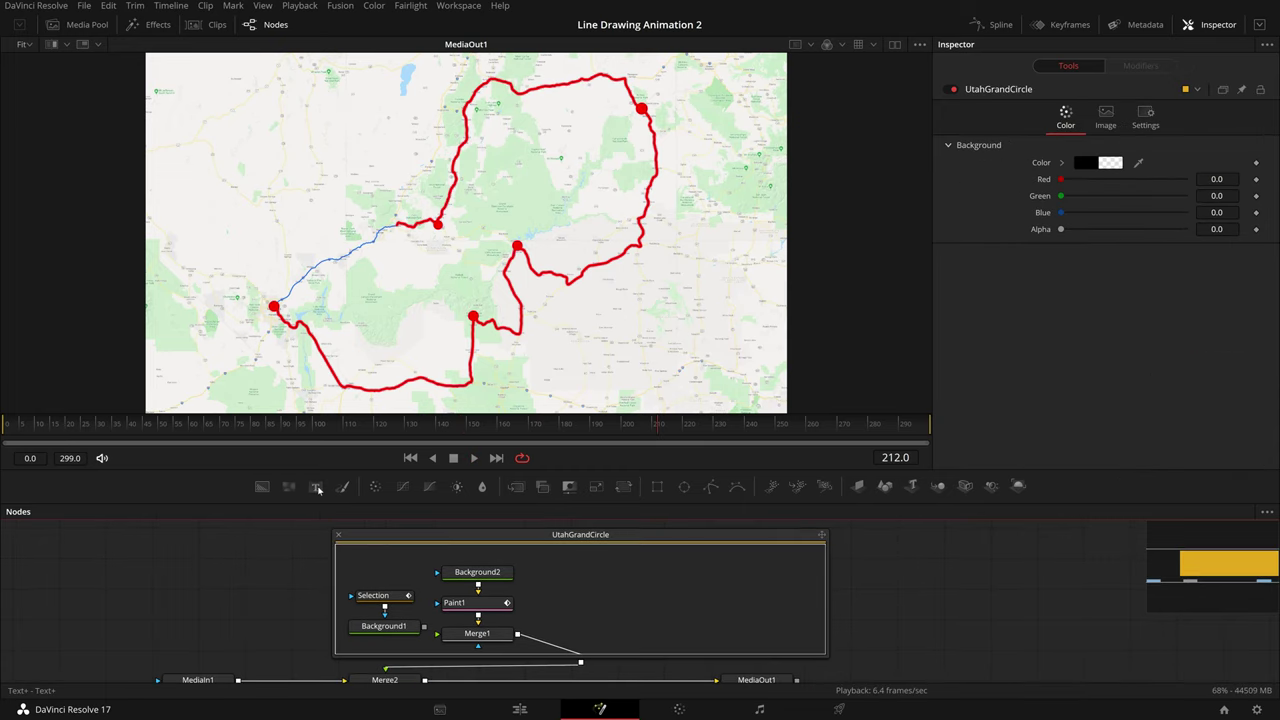
left_click_drag(346, 520, 517, 636)
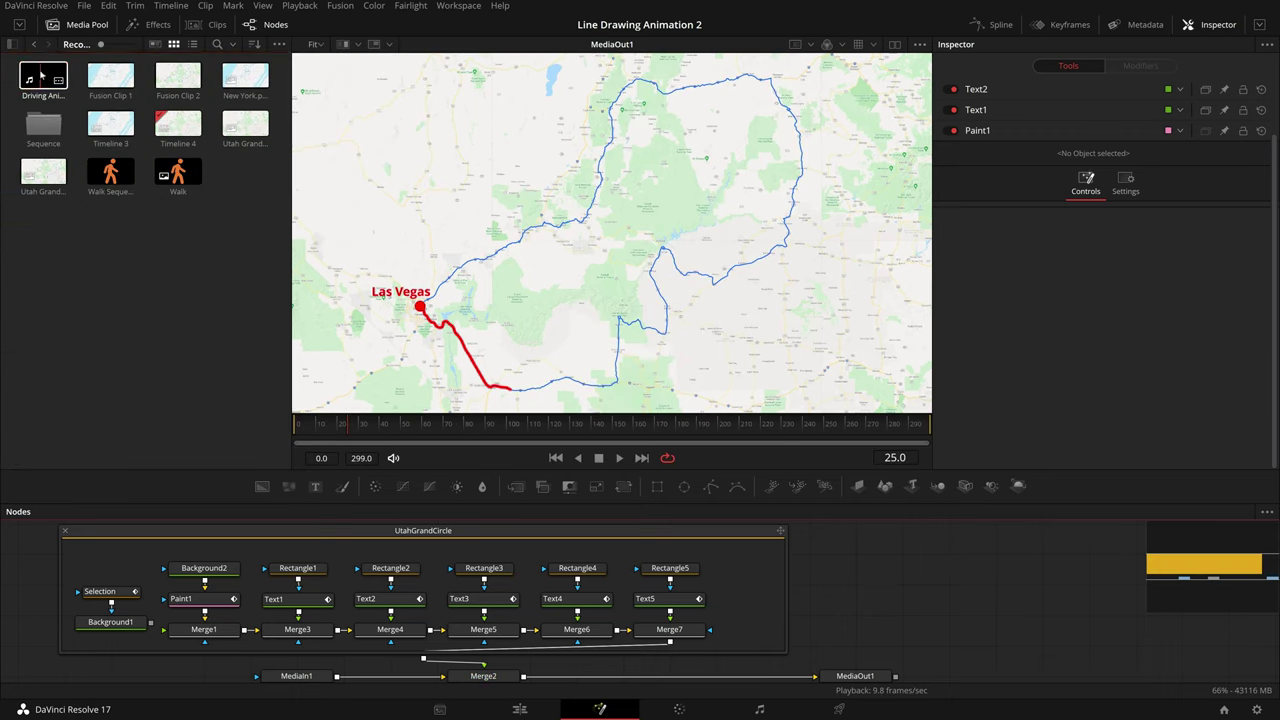
left_click_drag(43, 78, 770, 578)
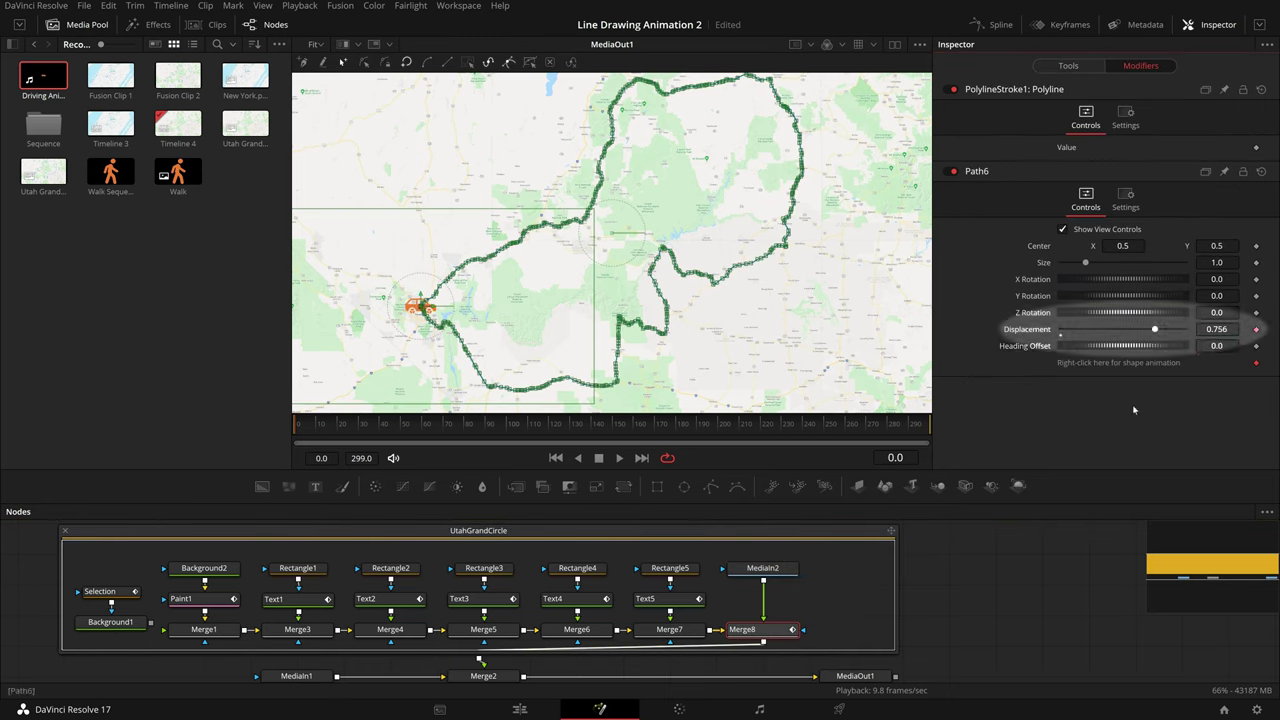
Step: Set the car's path displacement to -0.244 so it starts at Las Vegas, then play back
left_click(809, 430)
key("ctrl+z")
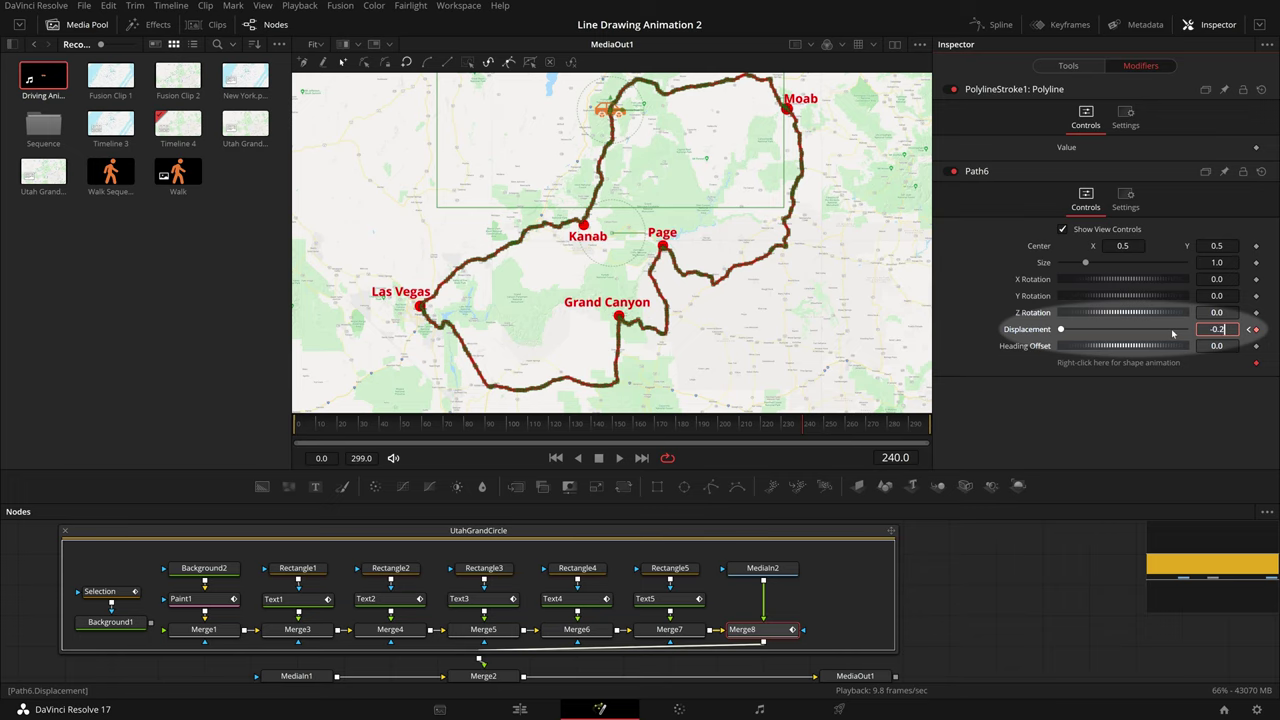
key("Tab")
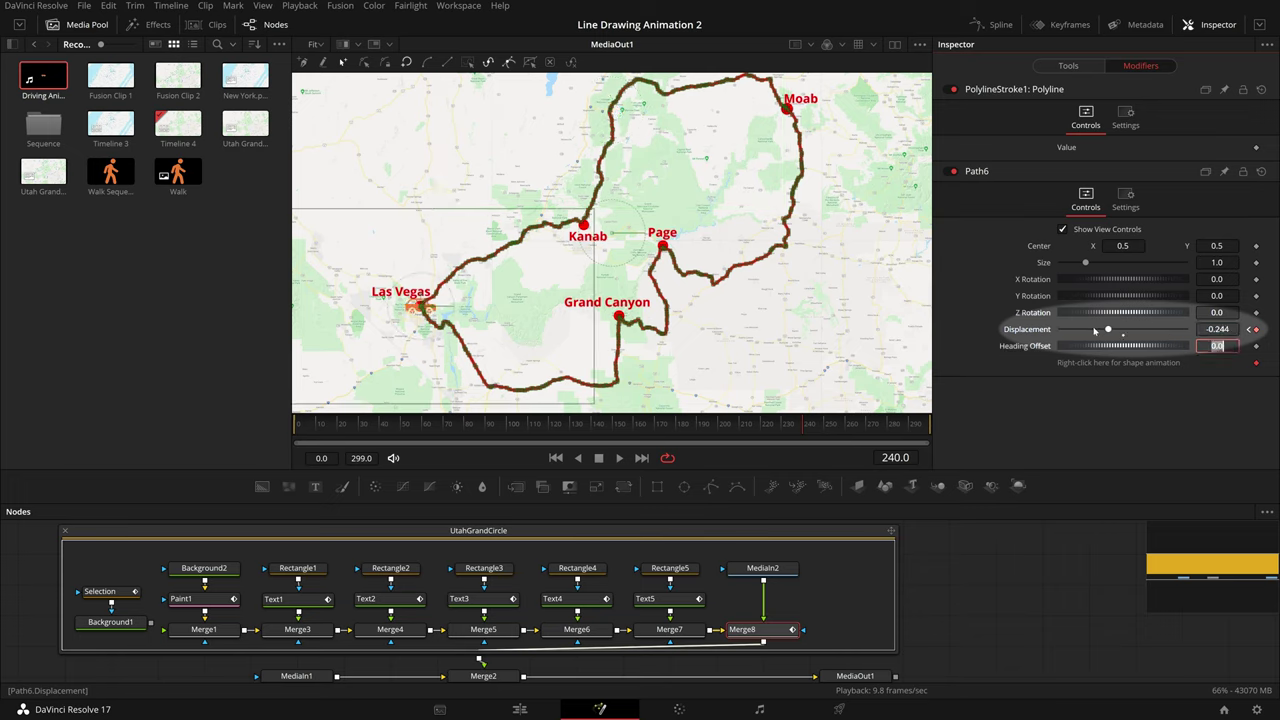
left_click(1007, 601)
key("space")
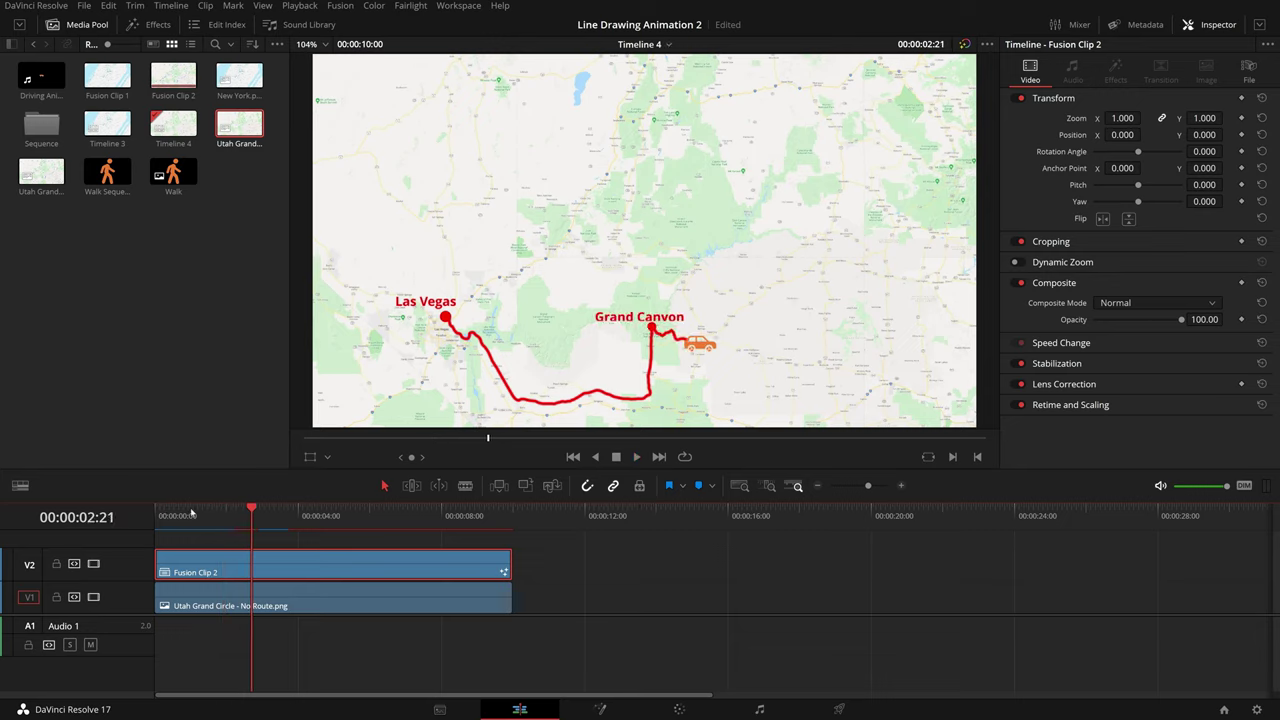
Step: Move Fusion Clip 2 to position -3, -29 to align the route, then play from the start
left_click(189, 514)
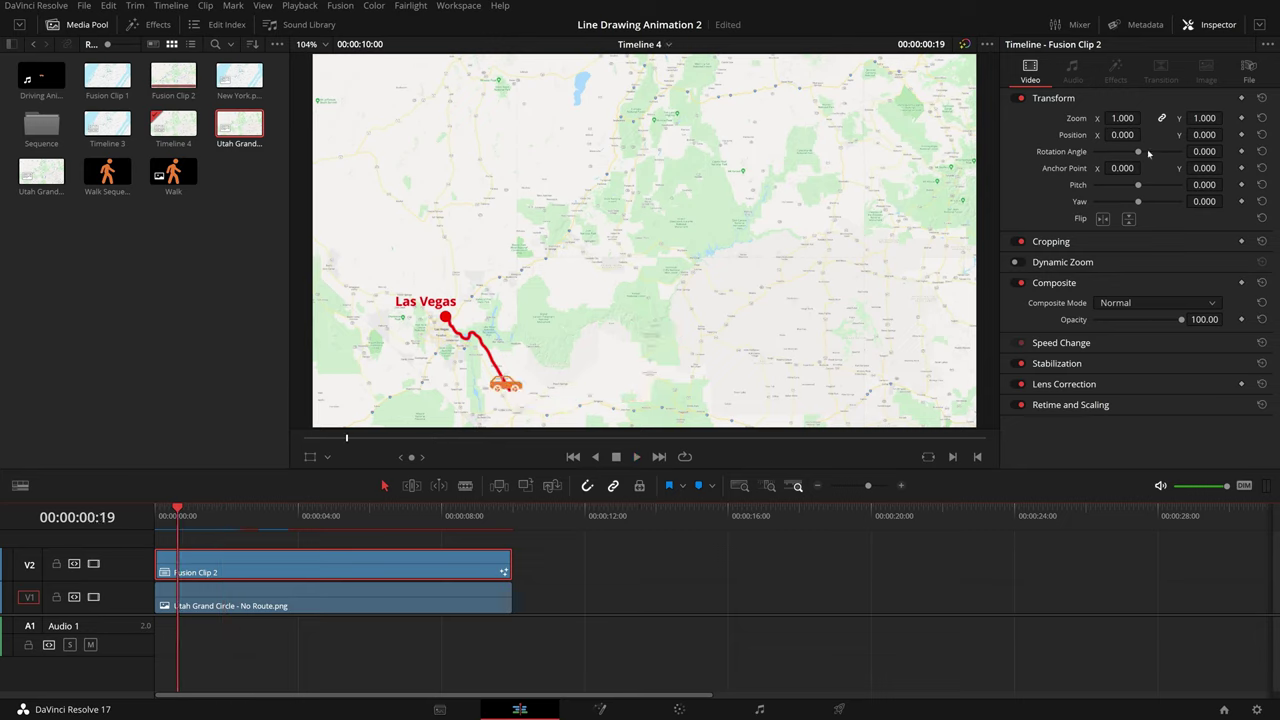
left_click_drag(1204, 134, 1176, 142)
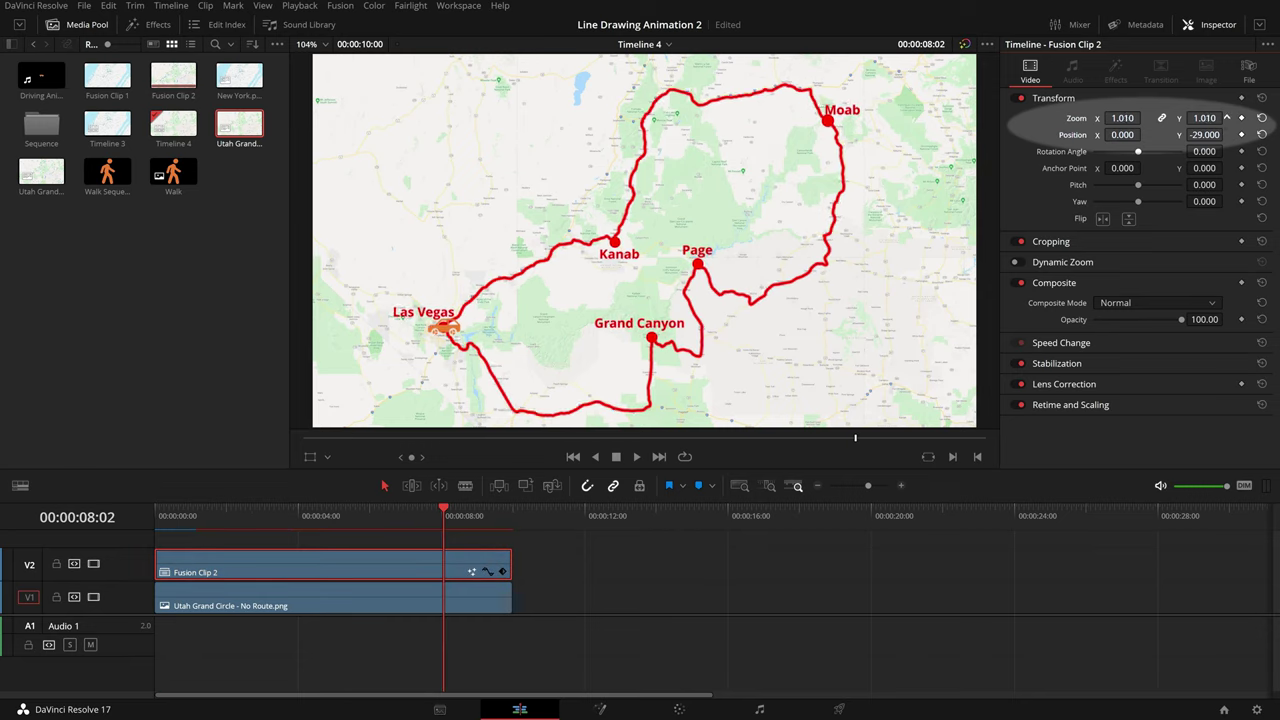
left_click_drag(1127, 129, 1122, 129)
left_click(157, 510)
key("space")
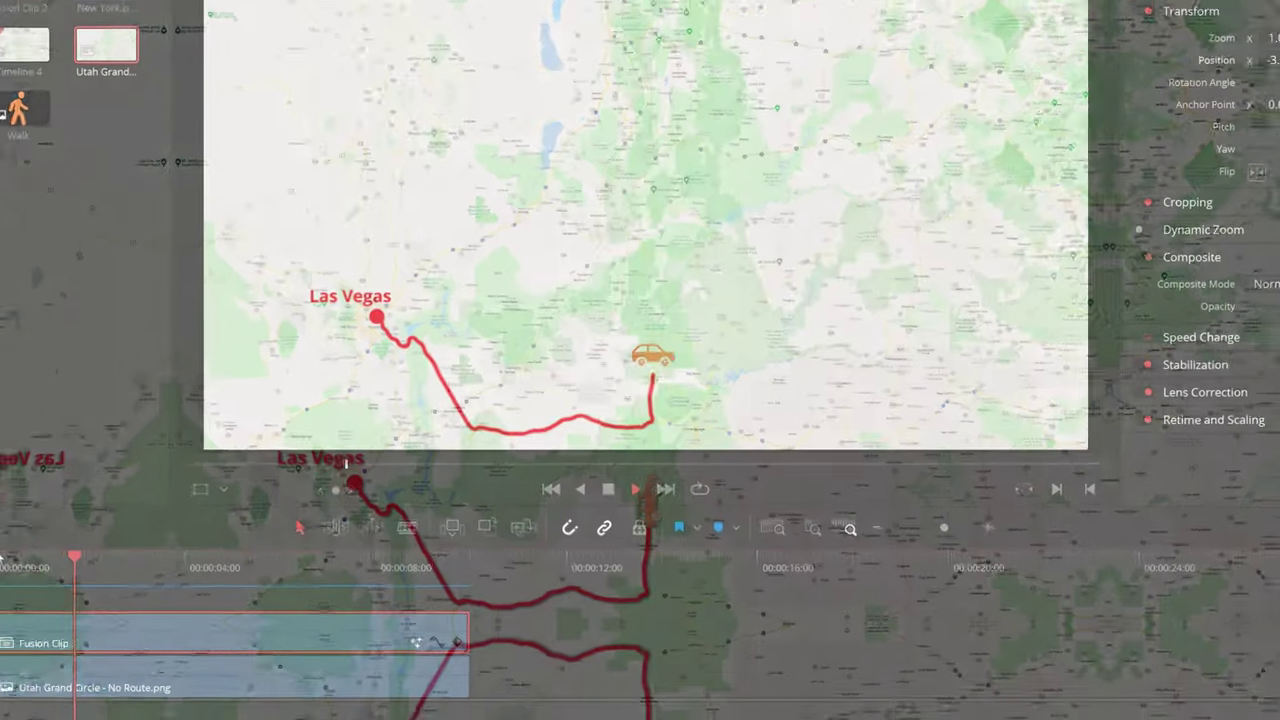